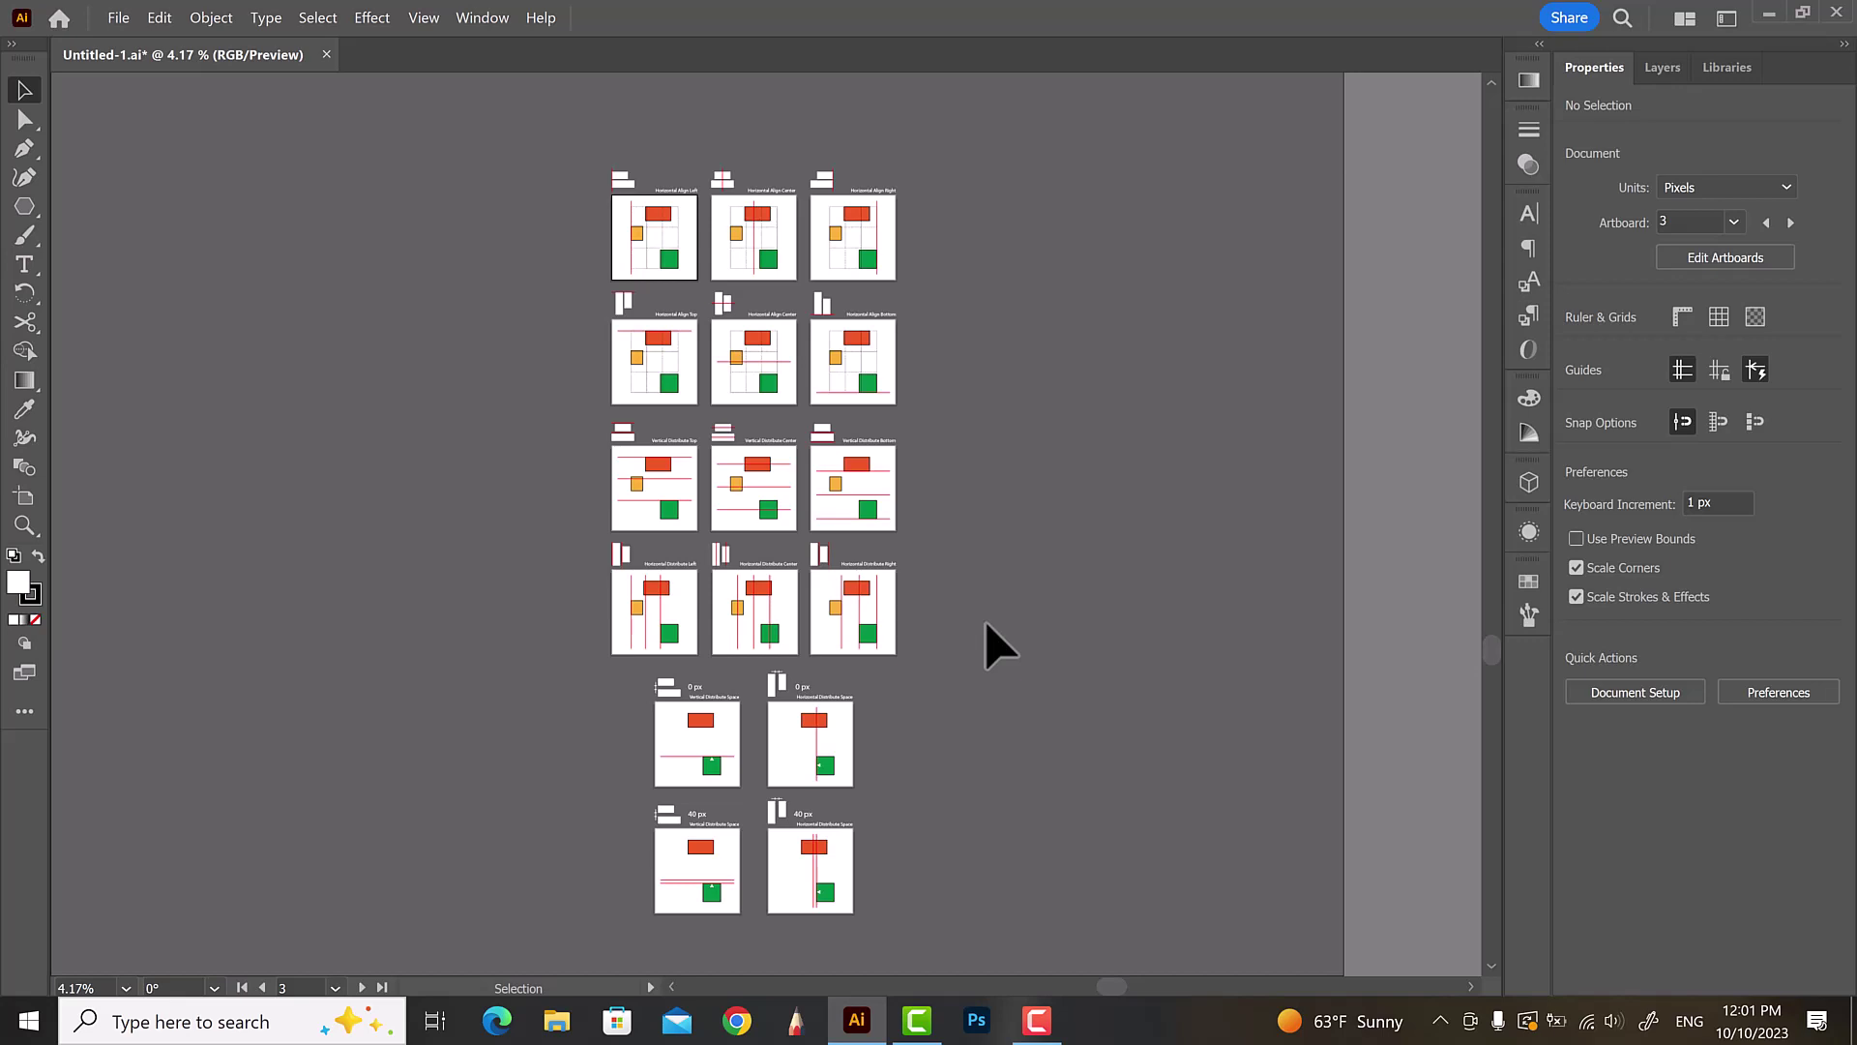
- Align the red, orange and green rectangles on the Horizontal Align Left artboard to their left edges, and deselect them
{"action": "scroll", "coordinate": [651, 112], "scroll_direction": "up", "scroll_amount": 5}
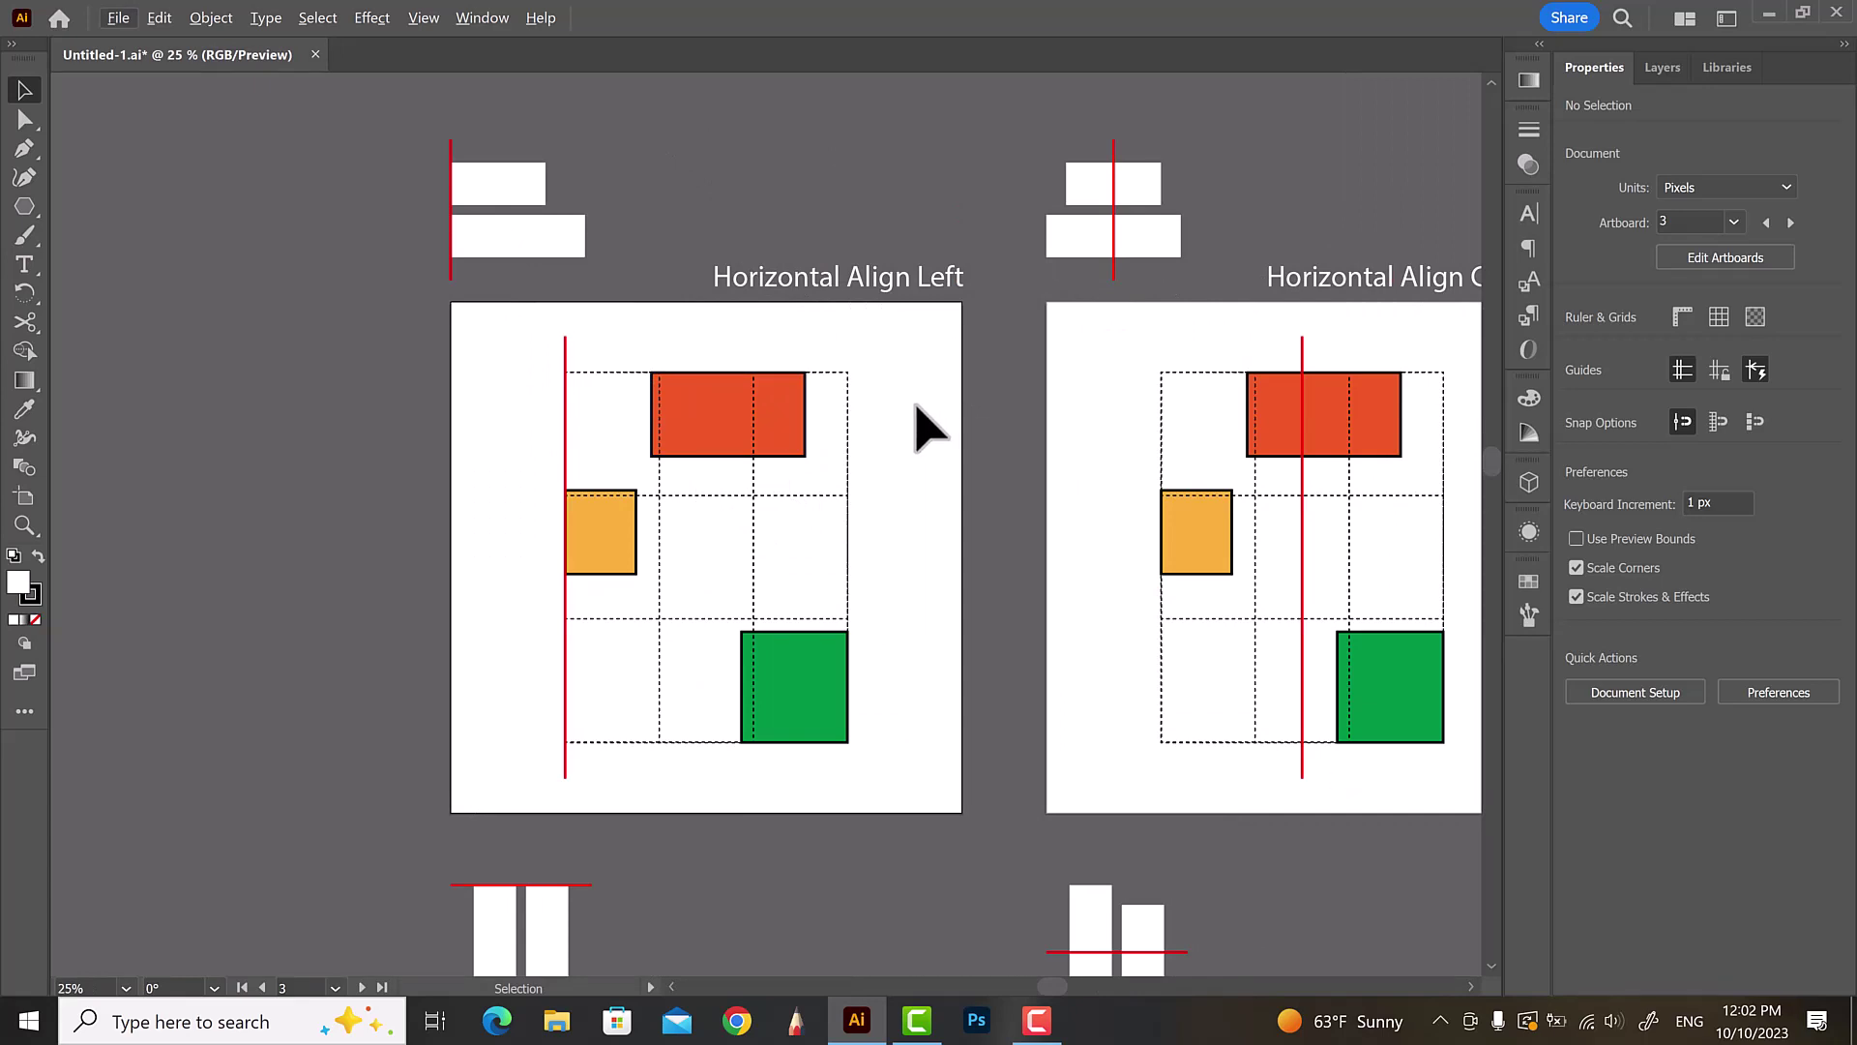
{"action": "left_click_drag", "start_coordinate": [924, 370], "coordinate": [593, 752]}
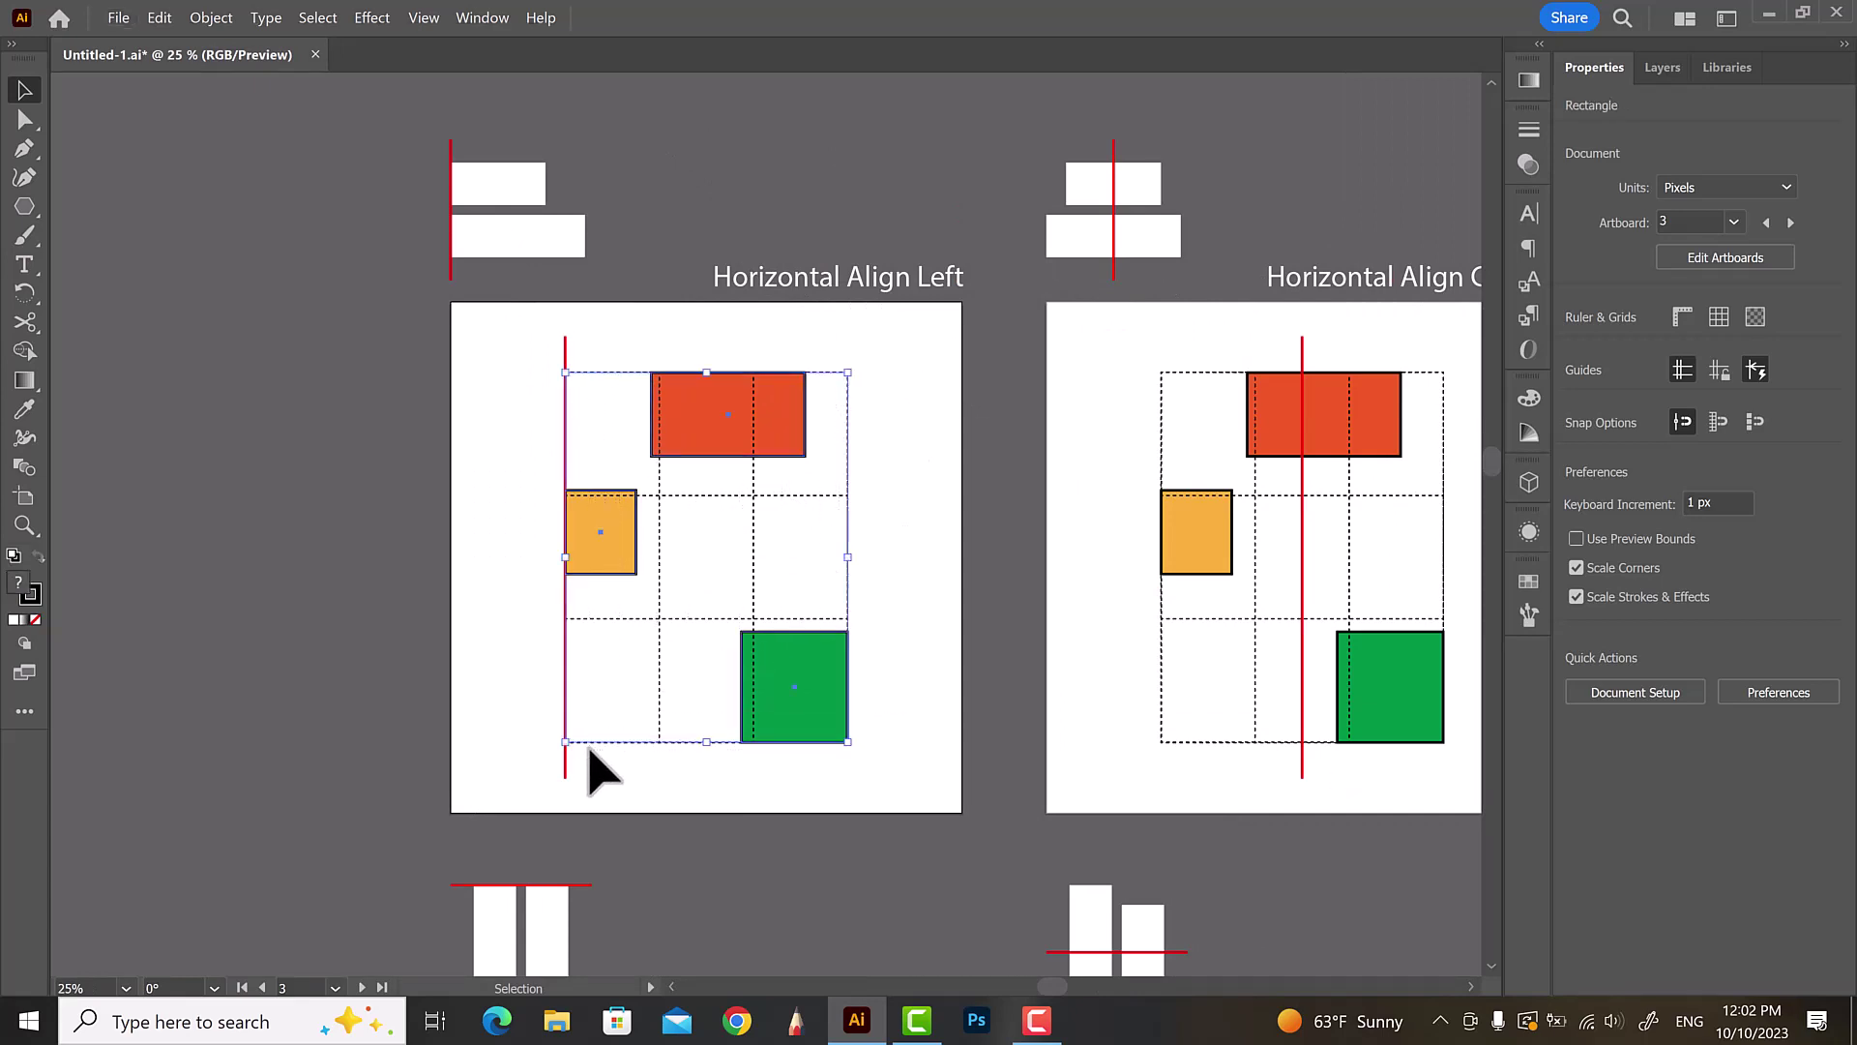
{"action": "left_click", "coordinate": [1824, 594]}
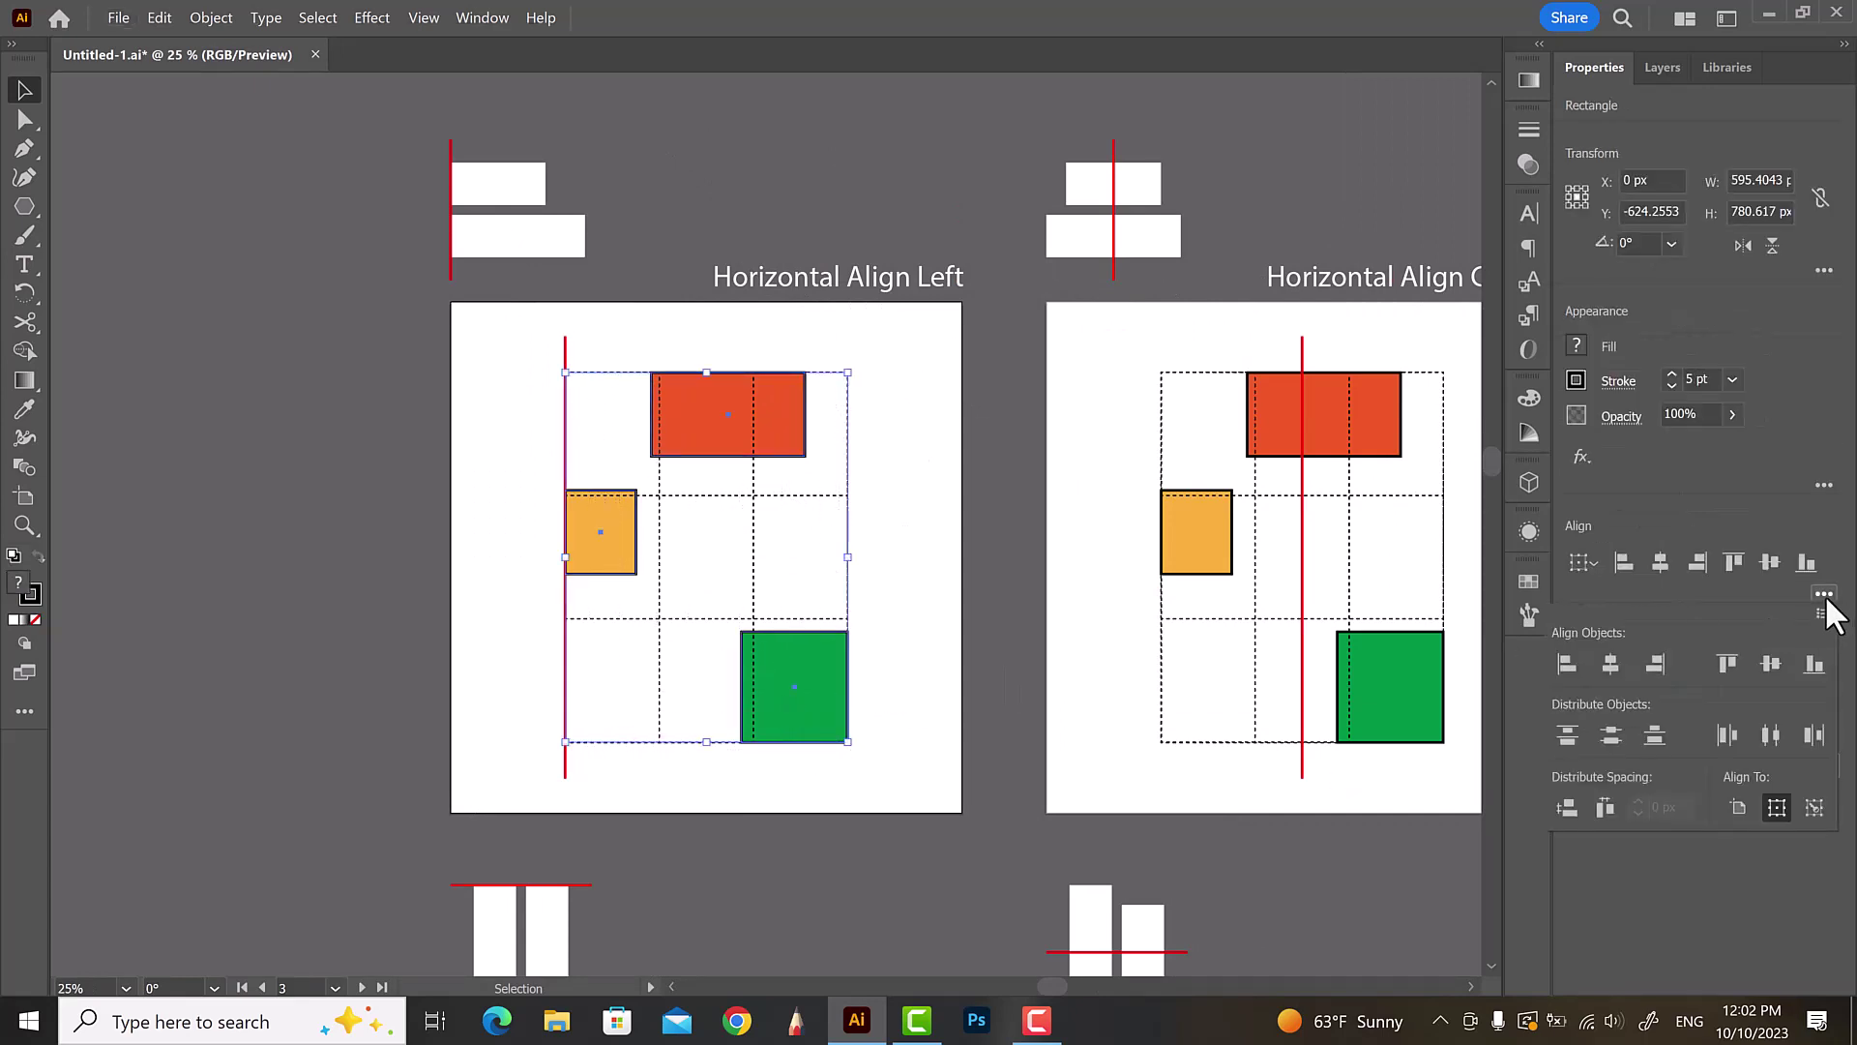
{"action": "left_click", "coordinate": [1568, 666]}
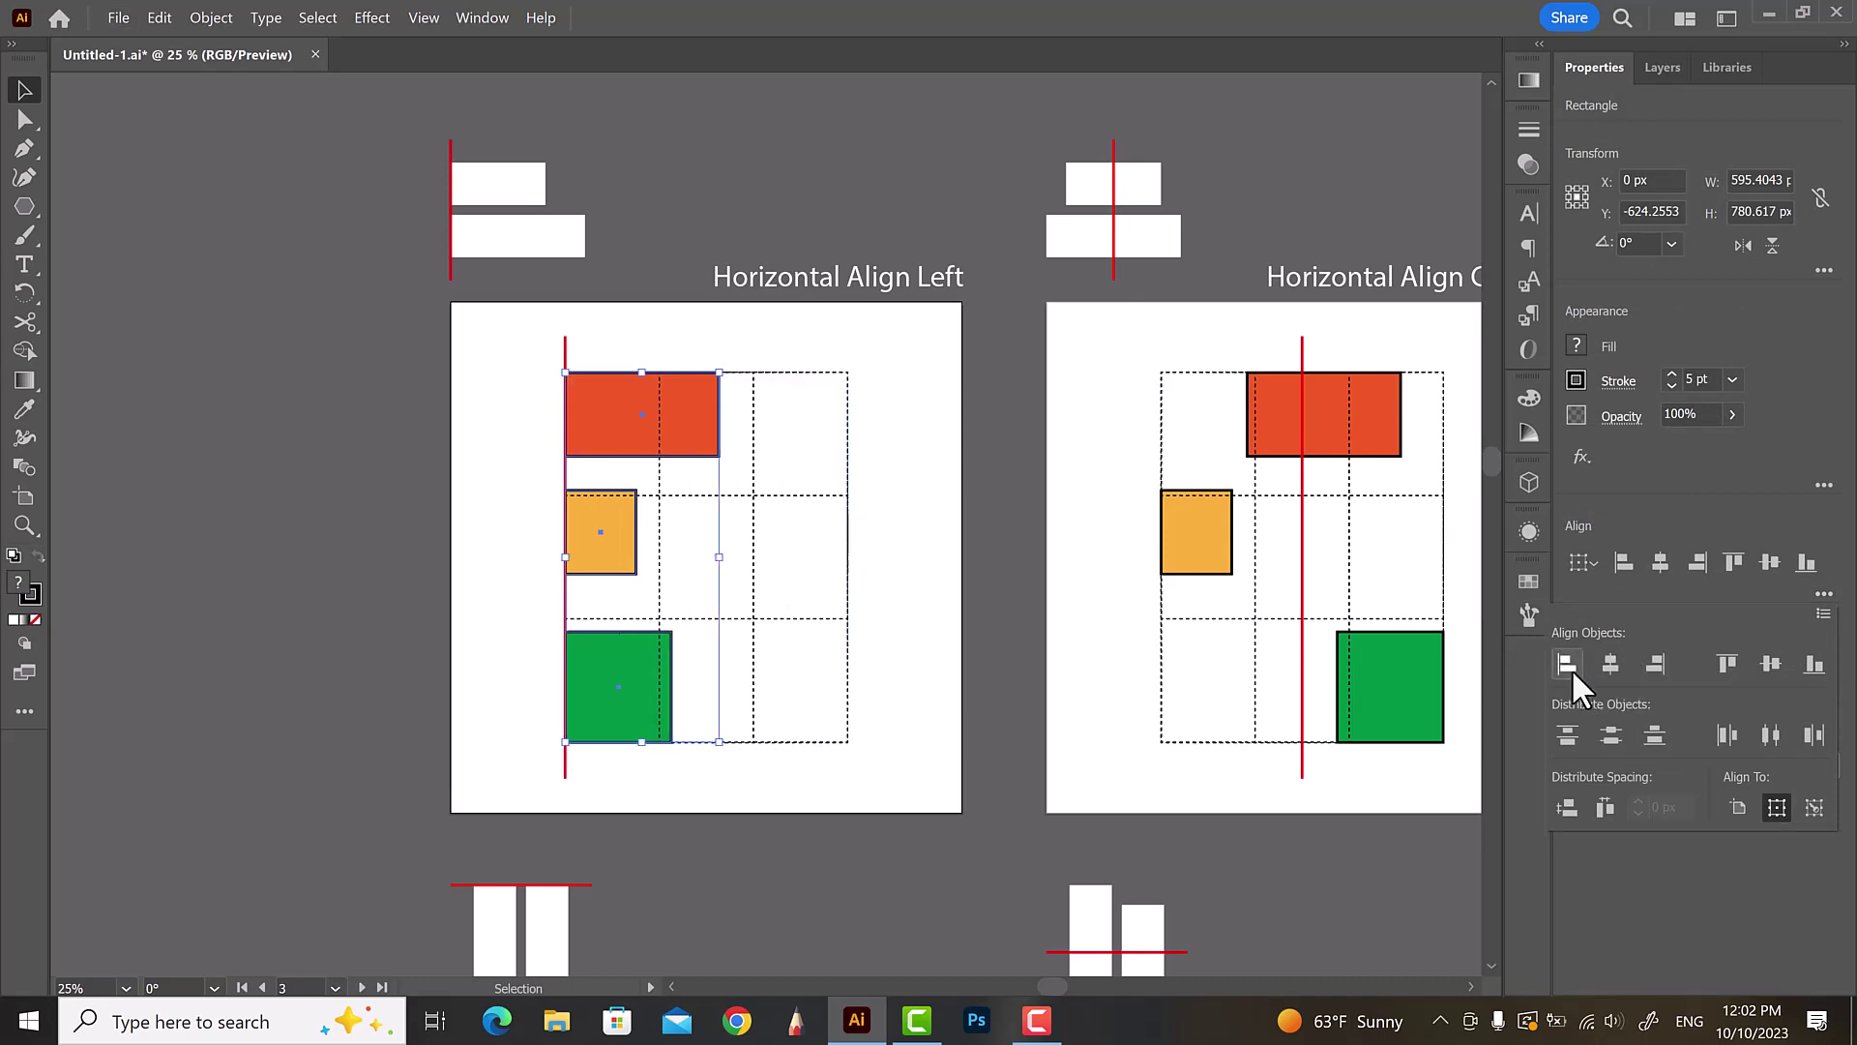
{"action": "left_click", "coordinate": [901, 549]}
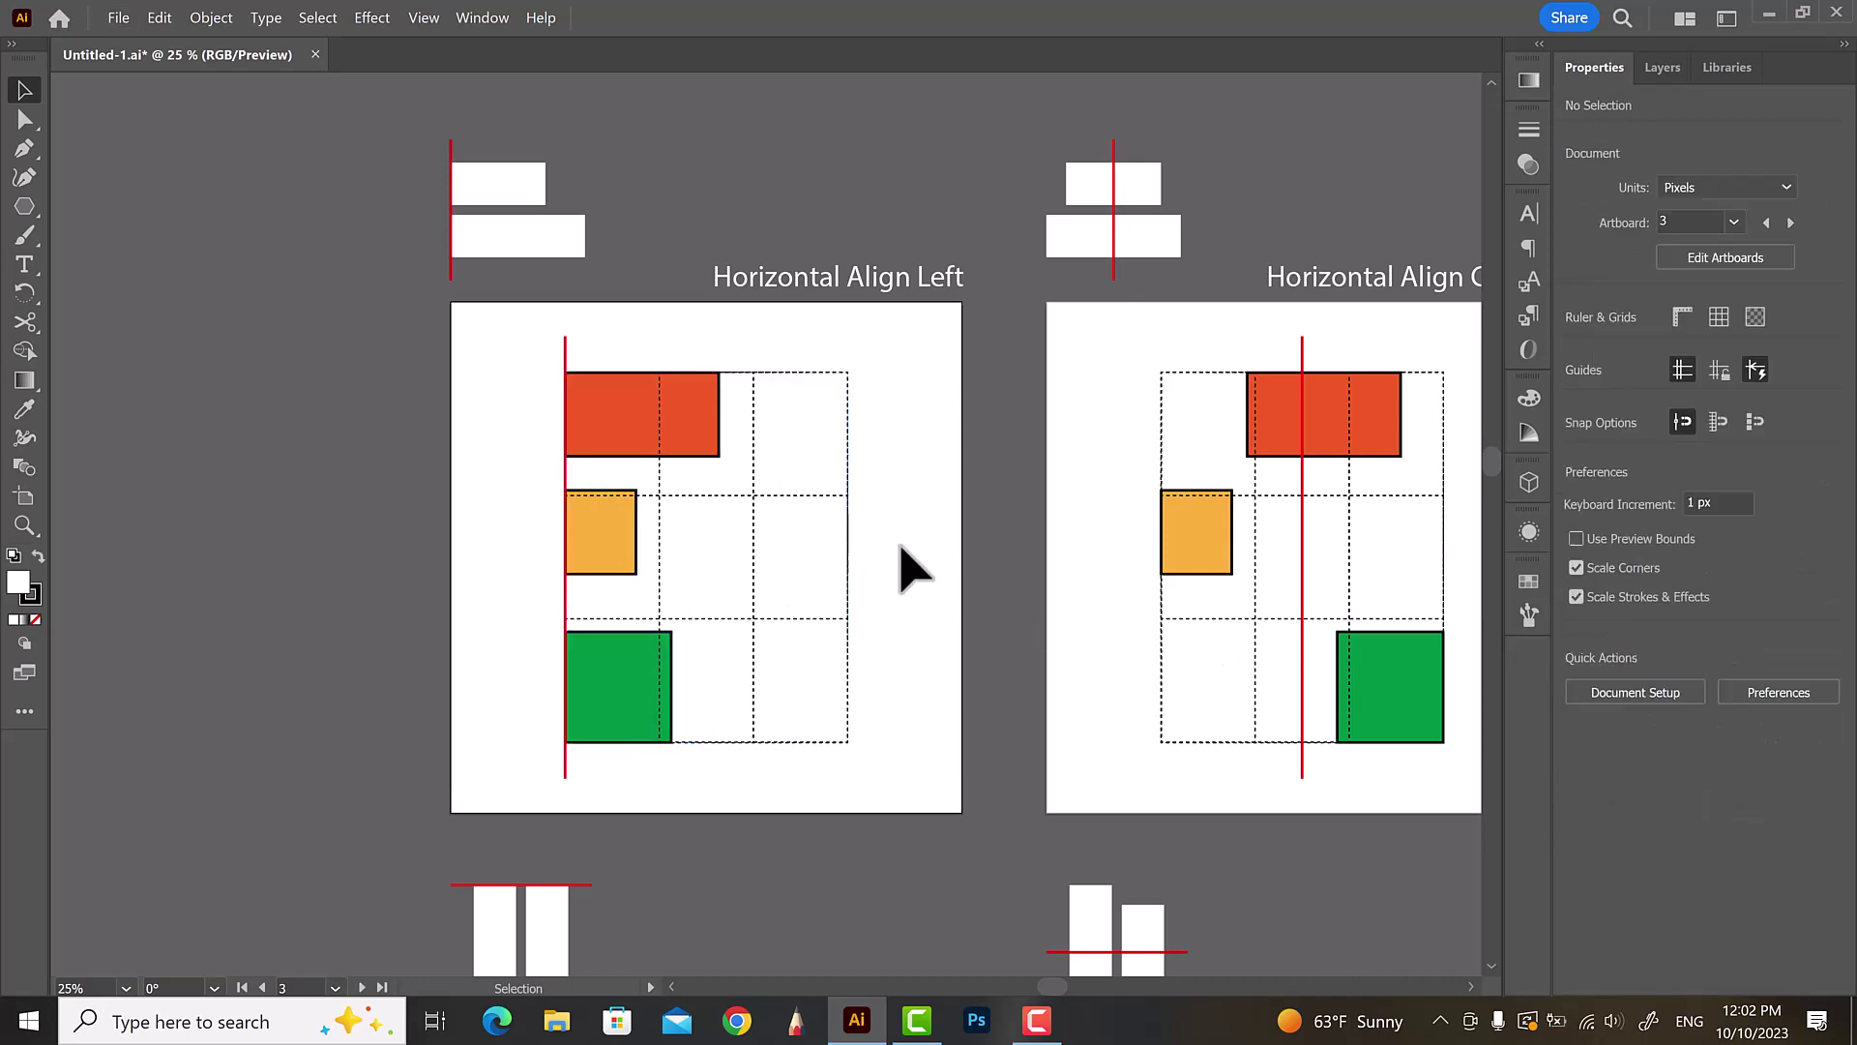
- Align the three coloured rectangles on the Horizontal Align Center artboard in the top row to their horizontal centers, and deselect them
{"action": "scroll", "coordinate": [769, 508], "scroll_direction": "down", "scroll_amount": 2}
{"action": "scroll", "coordinate": [1180, 508], "scroll_direction": "up", "scroll_amount": 1}
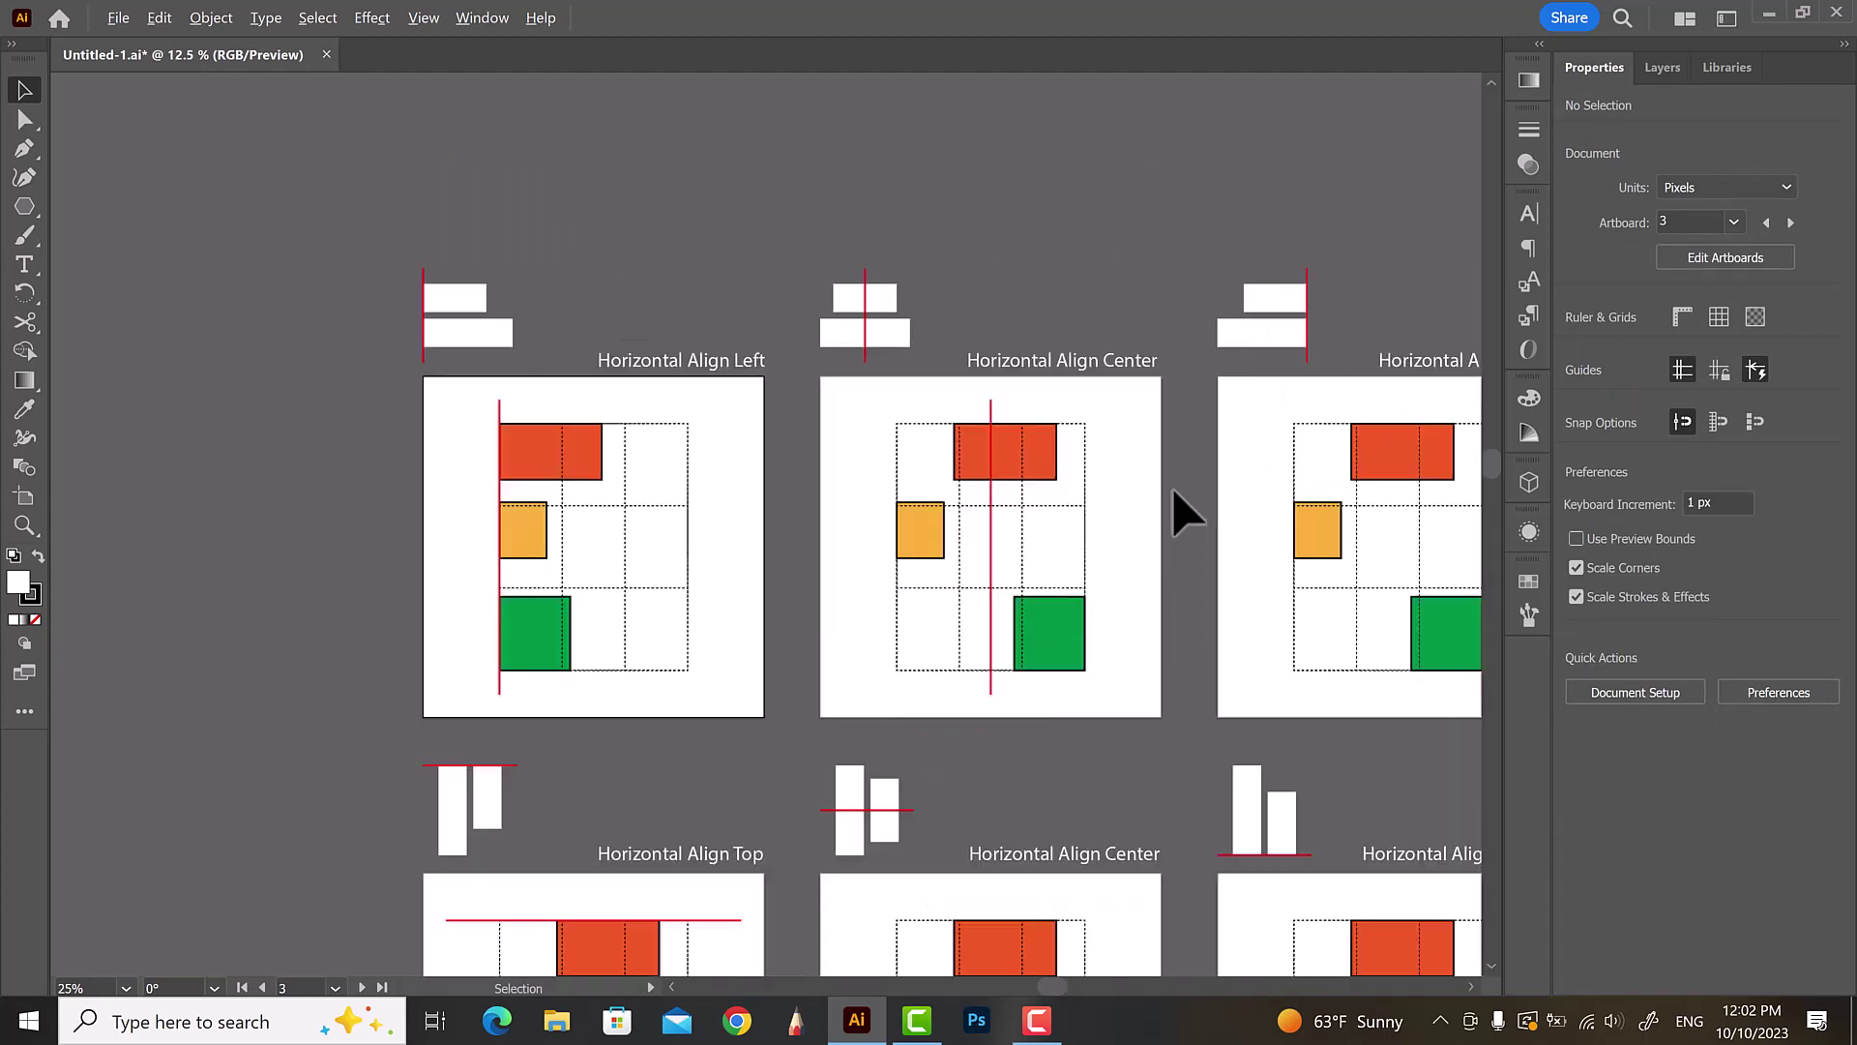
{"action": "scroll", "coordinate": [1137, 537], "scroll_direction": "up", "scroll_amount": 2}
{"action": "scroll", "coordinate": [1123, 539], "scroll_direction": "up", "scroll_amount": 1}
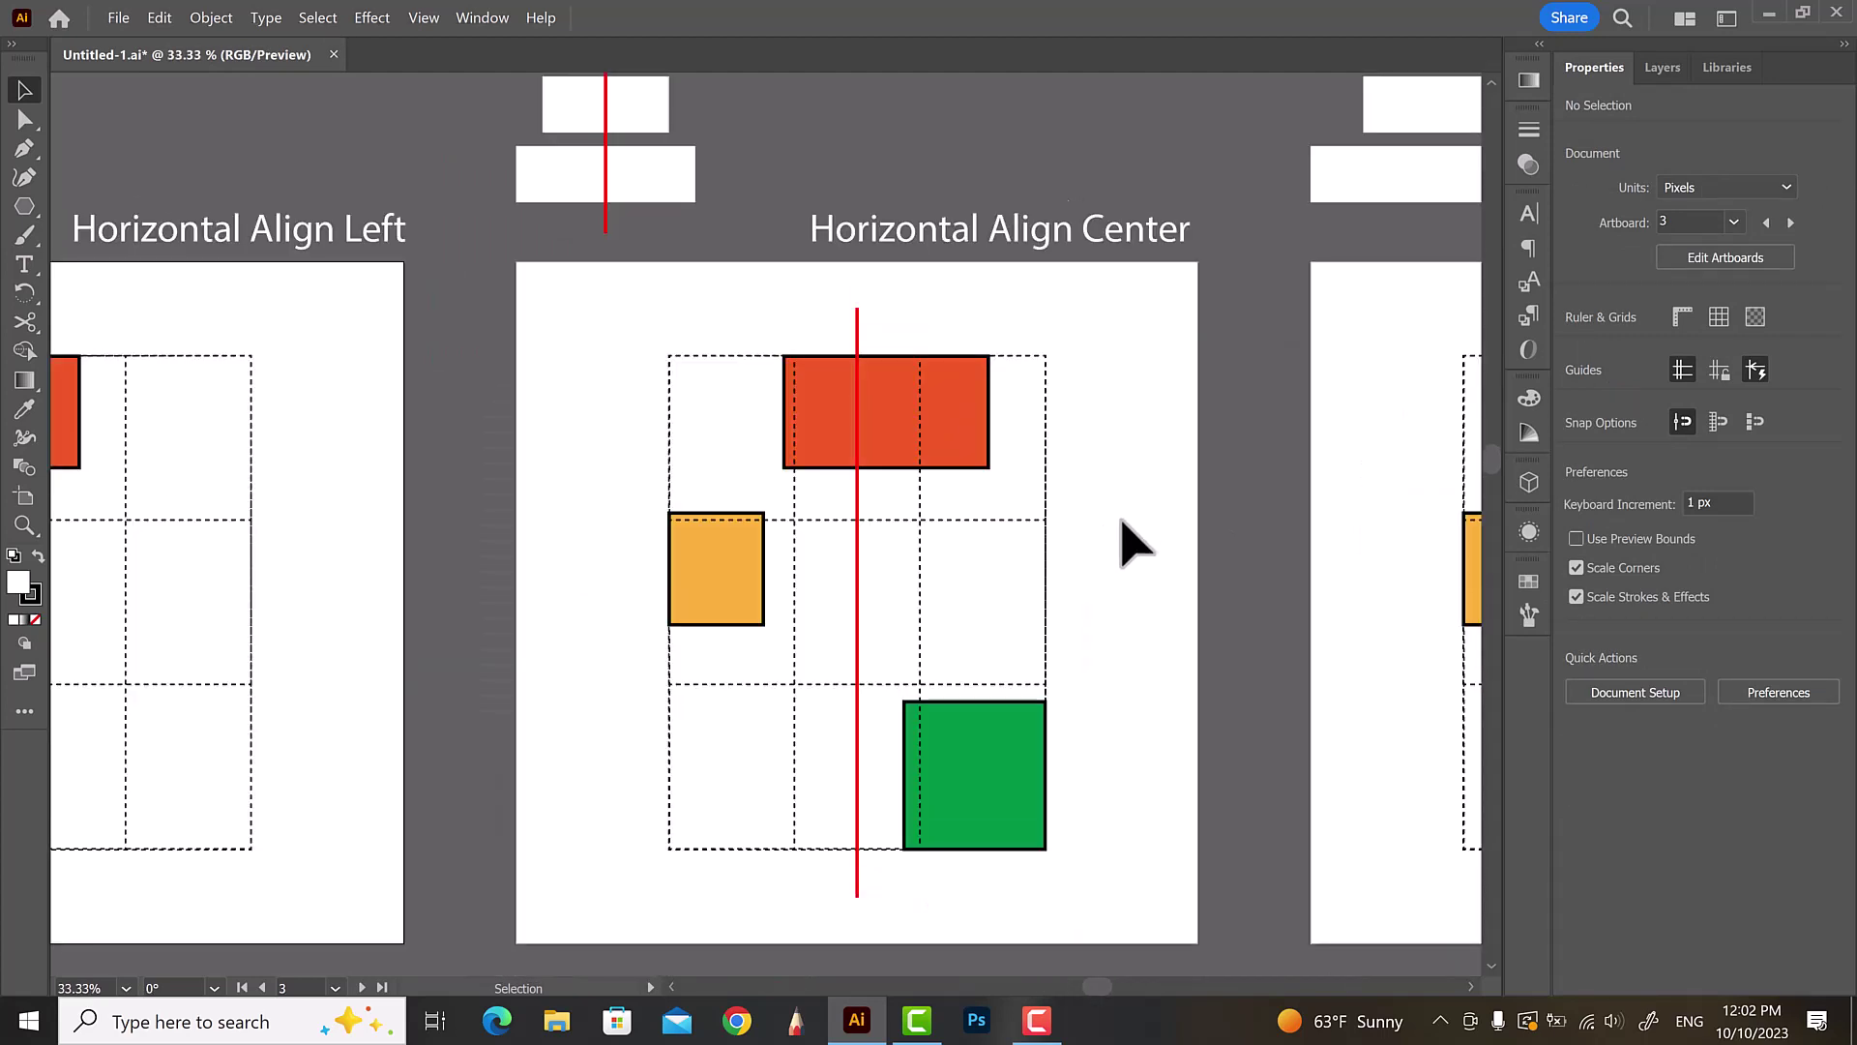
{"action": "left_click", "coordinate": [979, 456]}
{"action": "left_click", "coordinate": [713, 593], "text": "shift"}
{"action": "left_click", "coordinate": [991, 769], "text": "shift"}
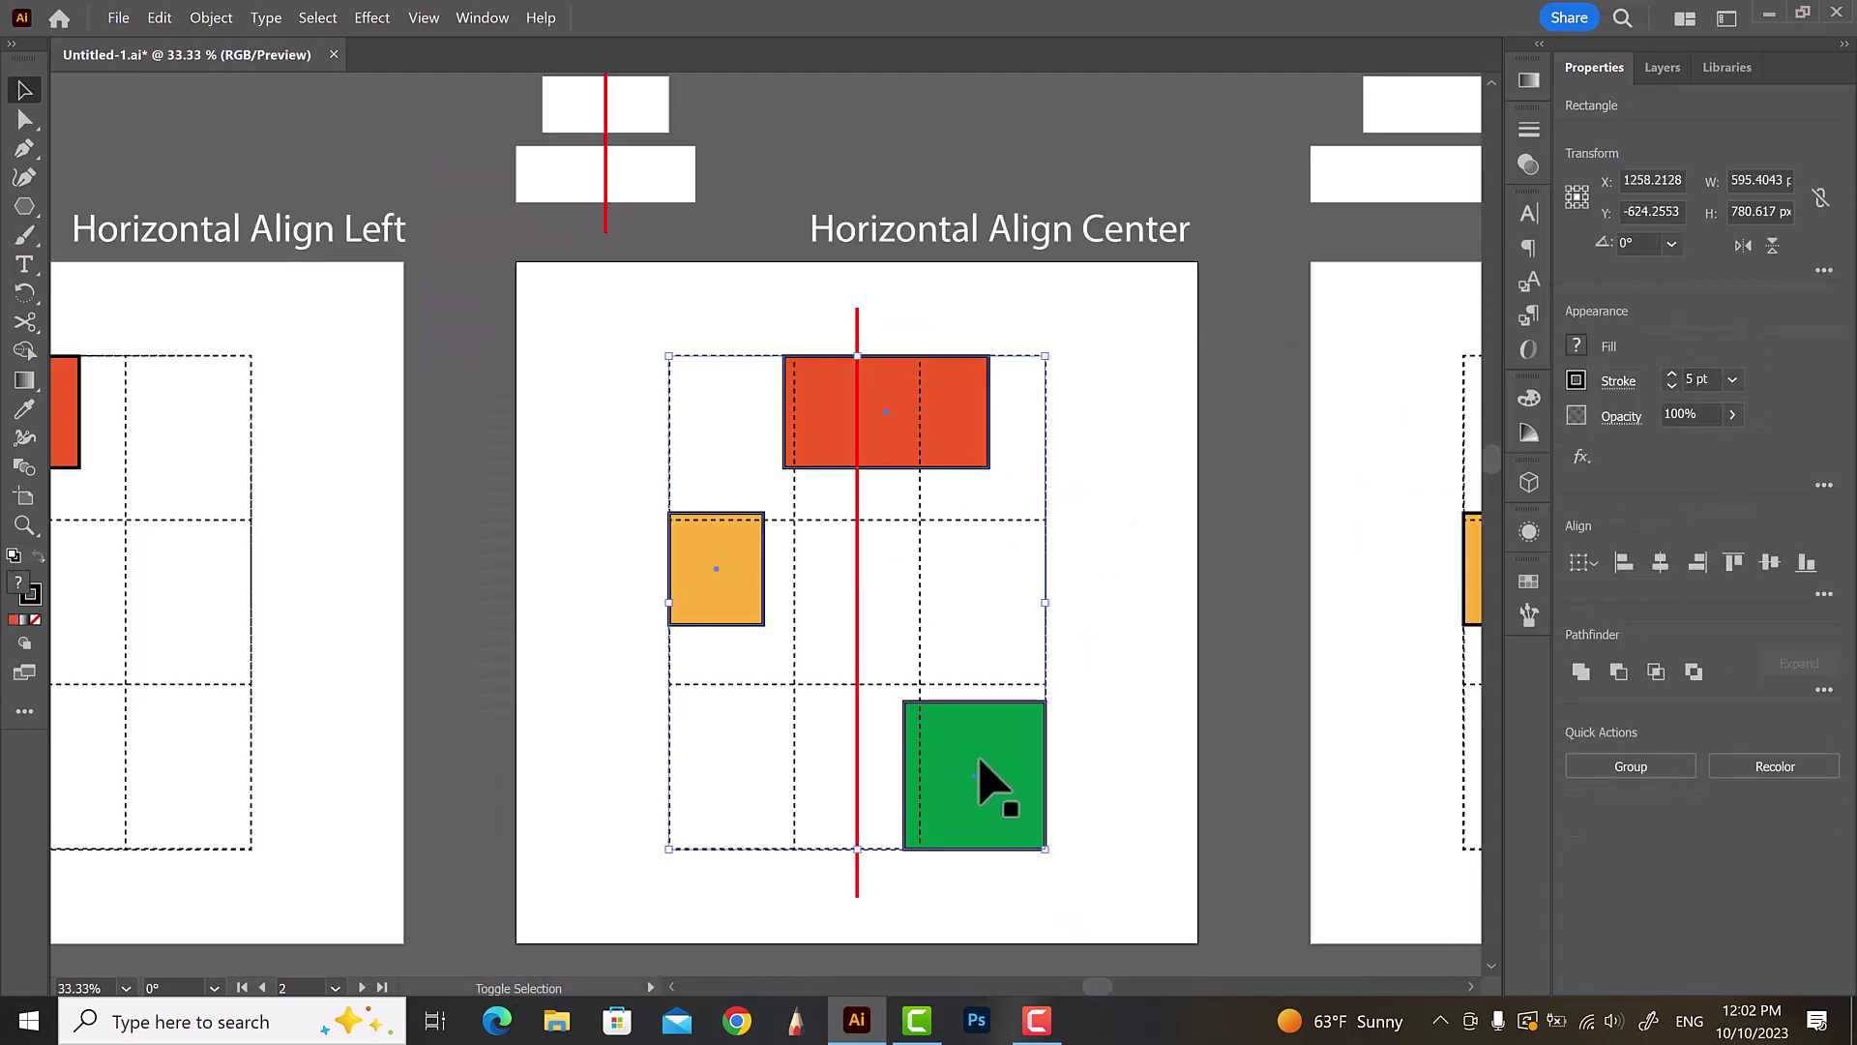
{"action": "left_click", "coordinate": [1828, 594]}
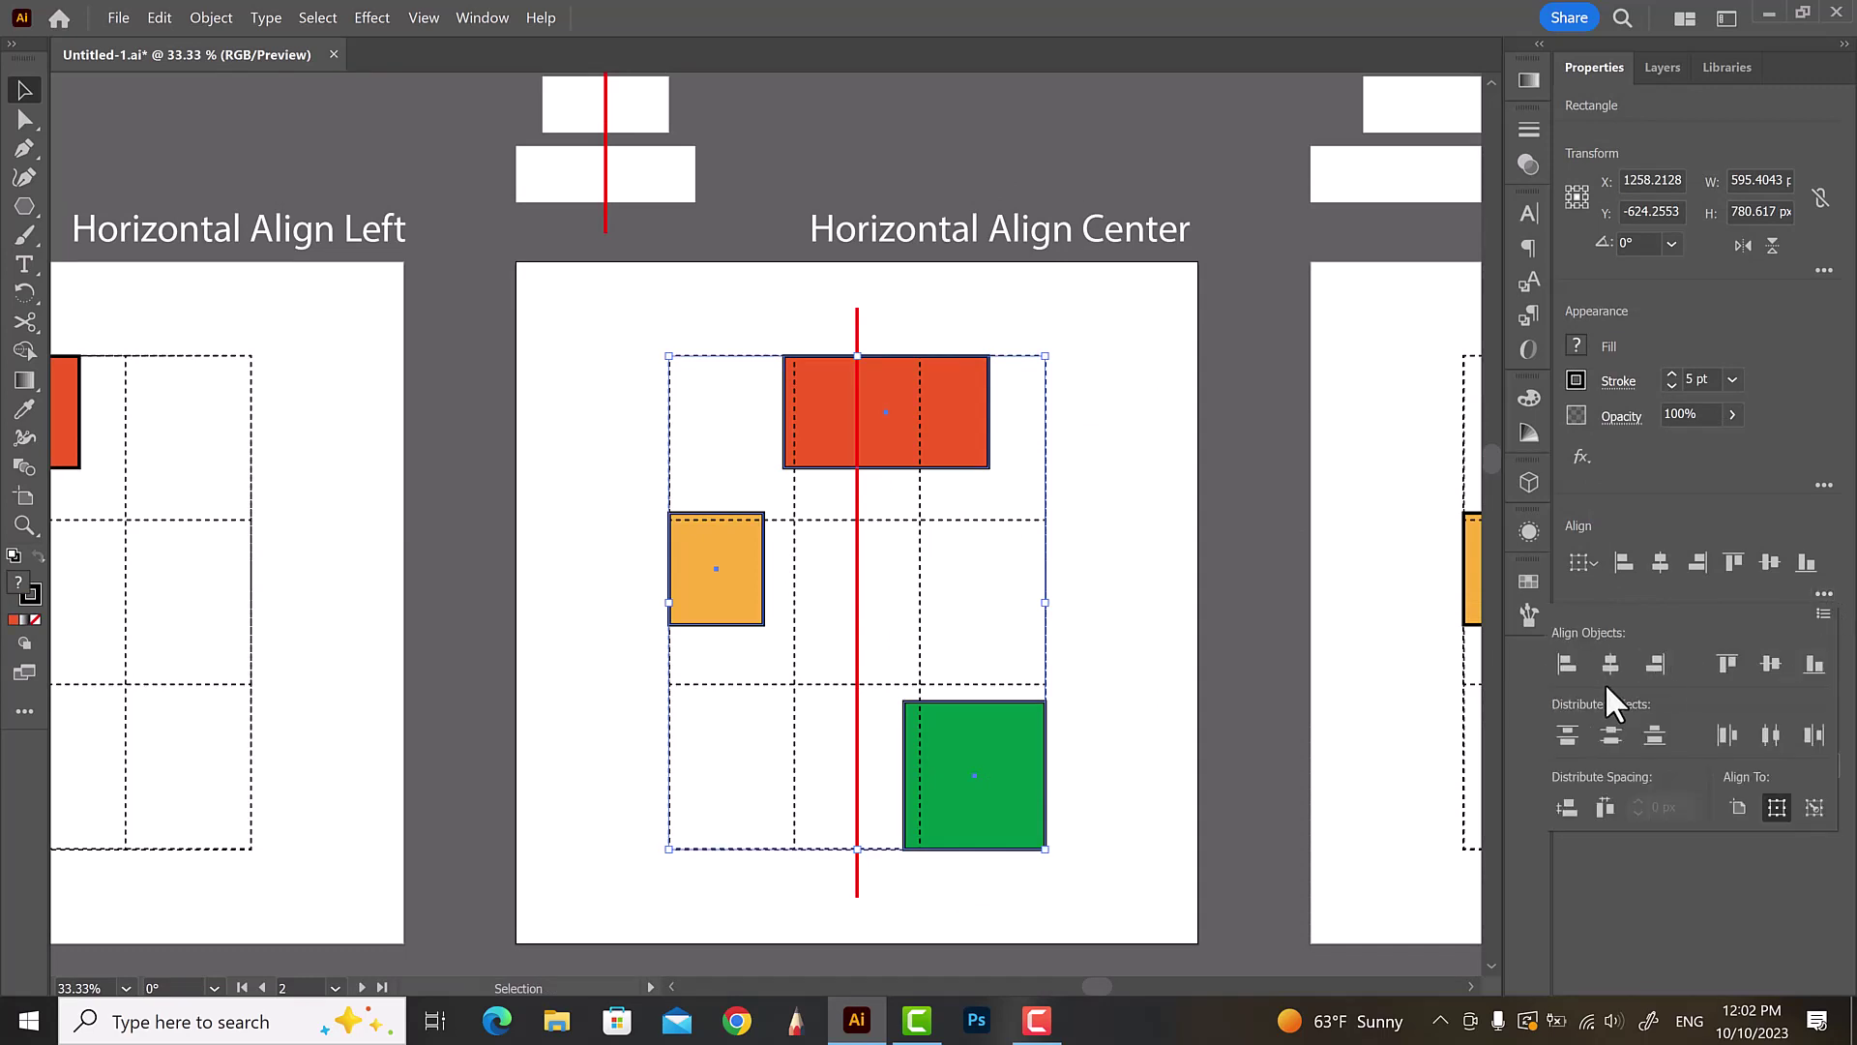
{"action": "left_click", "coordinate": [1611, 667]}
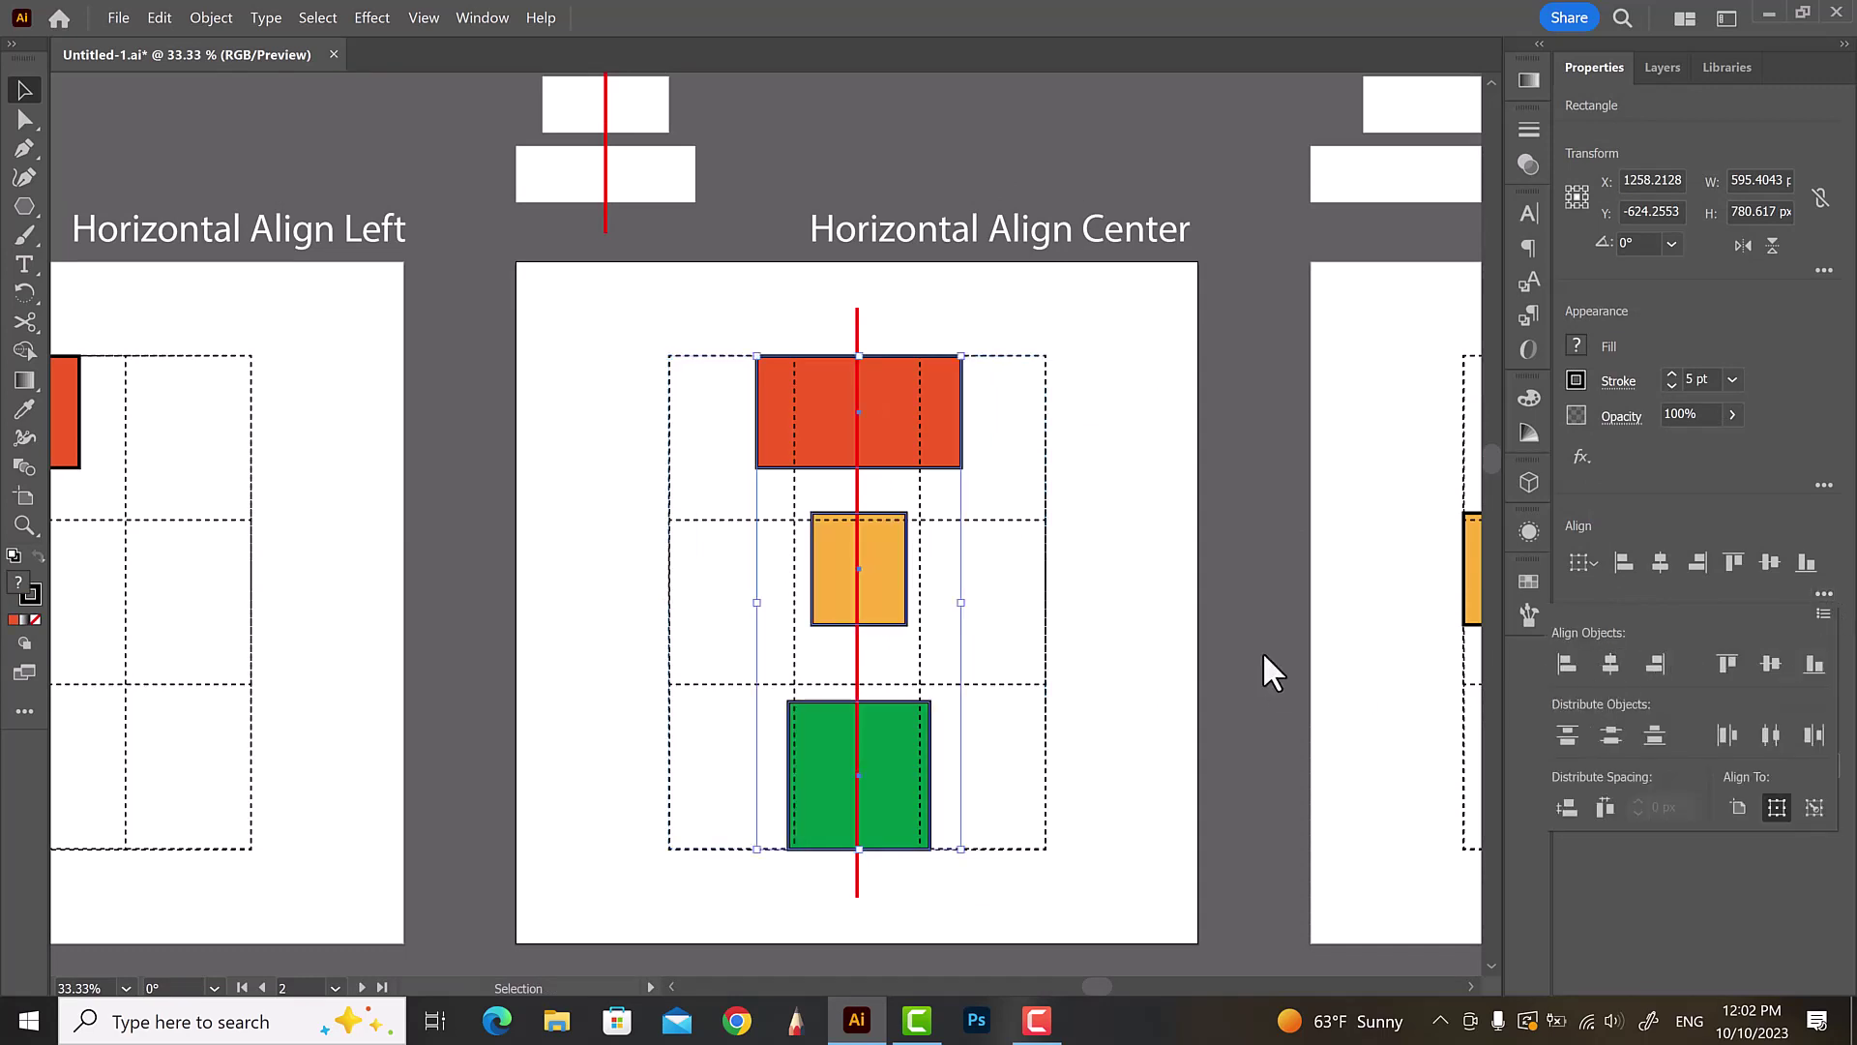
{"action": "left_click", "coordinate": [1159, 594]}
- Align the three coloured rectangles on the Horizontal Align Right artboard to their right edges, and deselect them
{"action": "scroll", "coordinate": [864, 531], "scroll_direction": "down", "scroll_amount": 2}
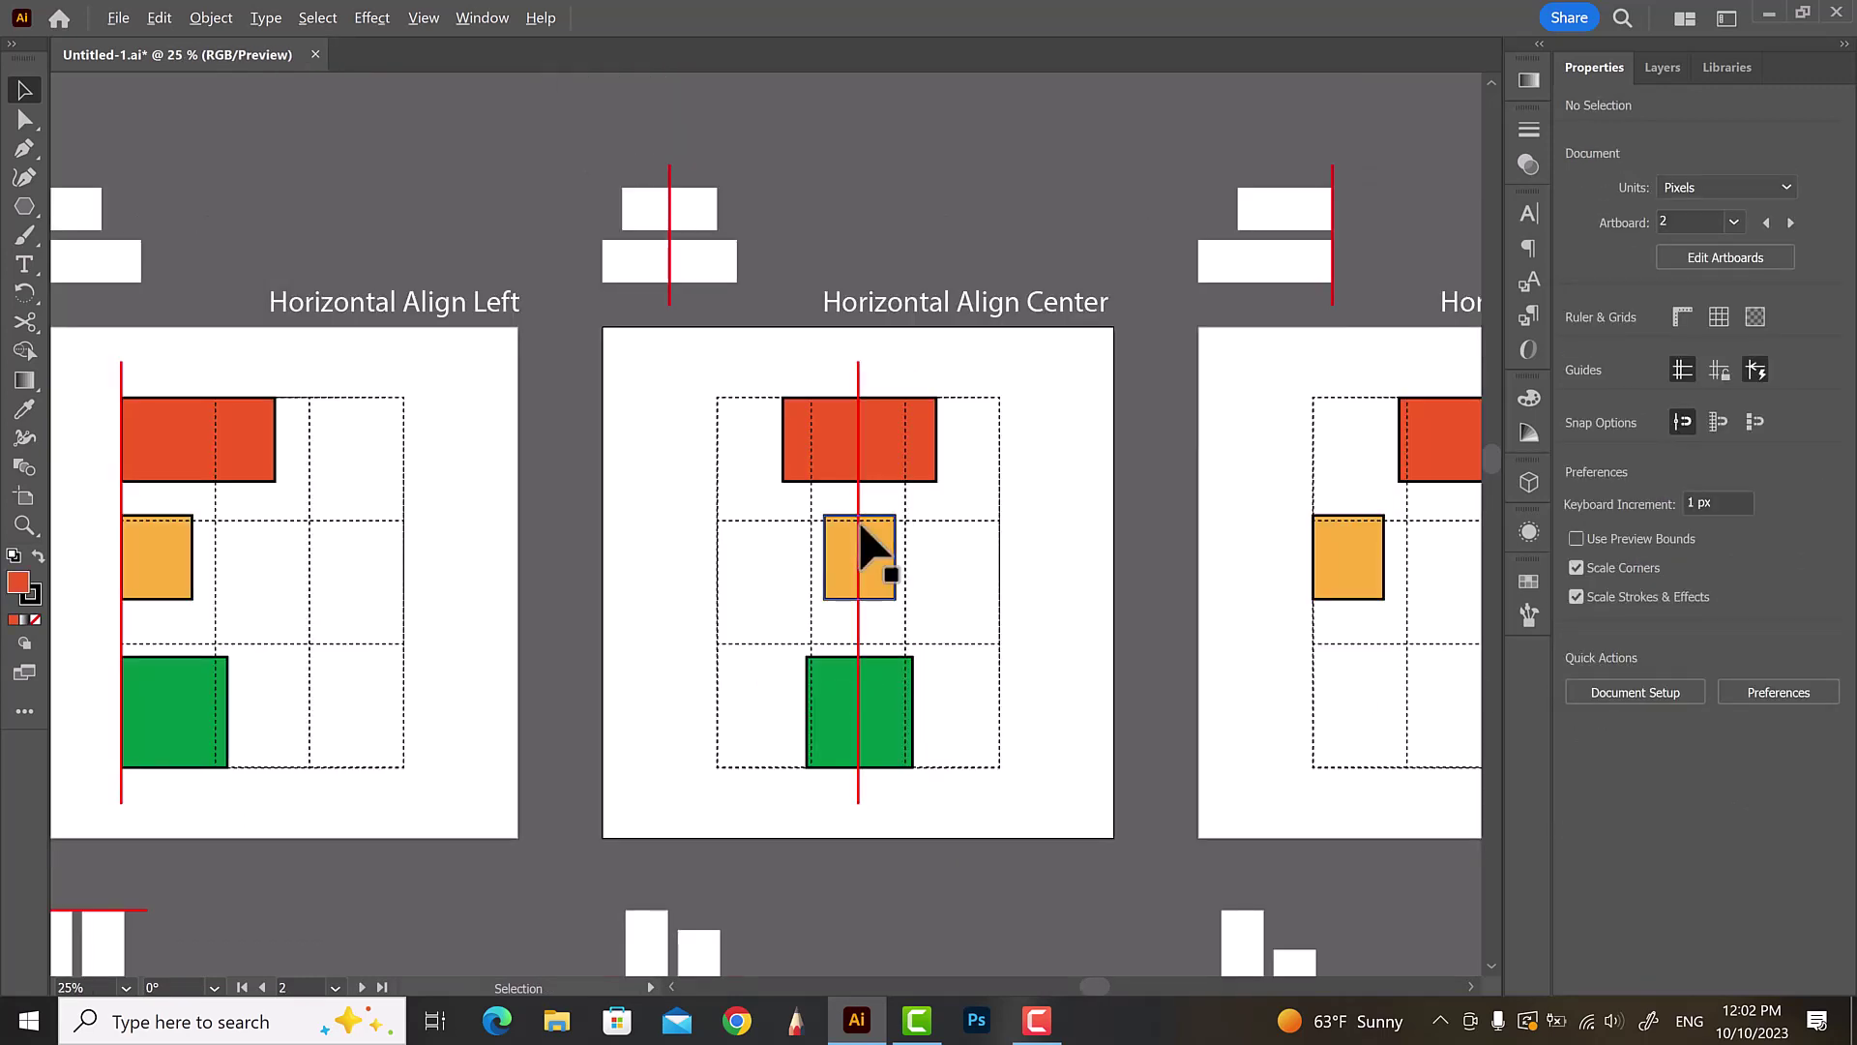
{"action": "scroll", "coordinate": [1471, 537], "scroll_direction": "up", "scroll_amount": 1}
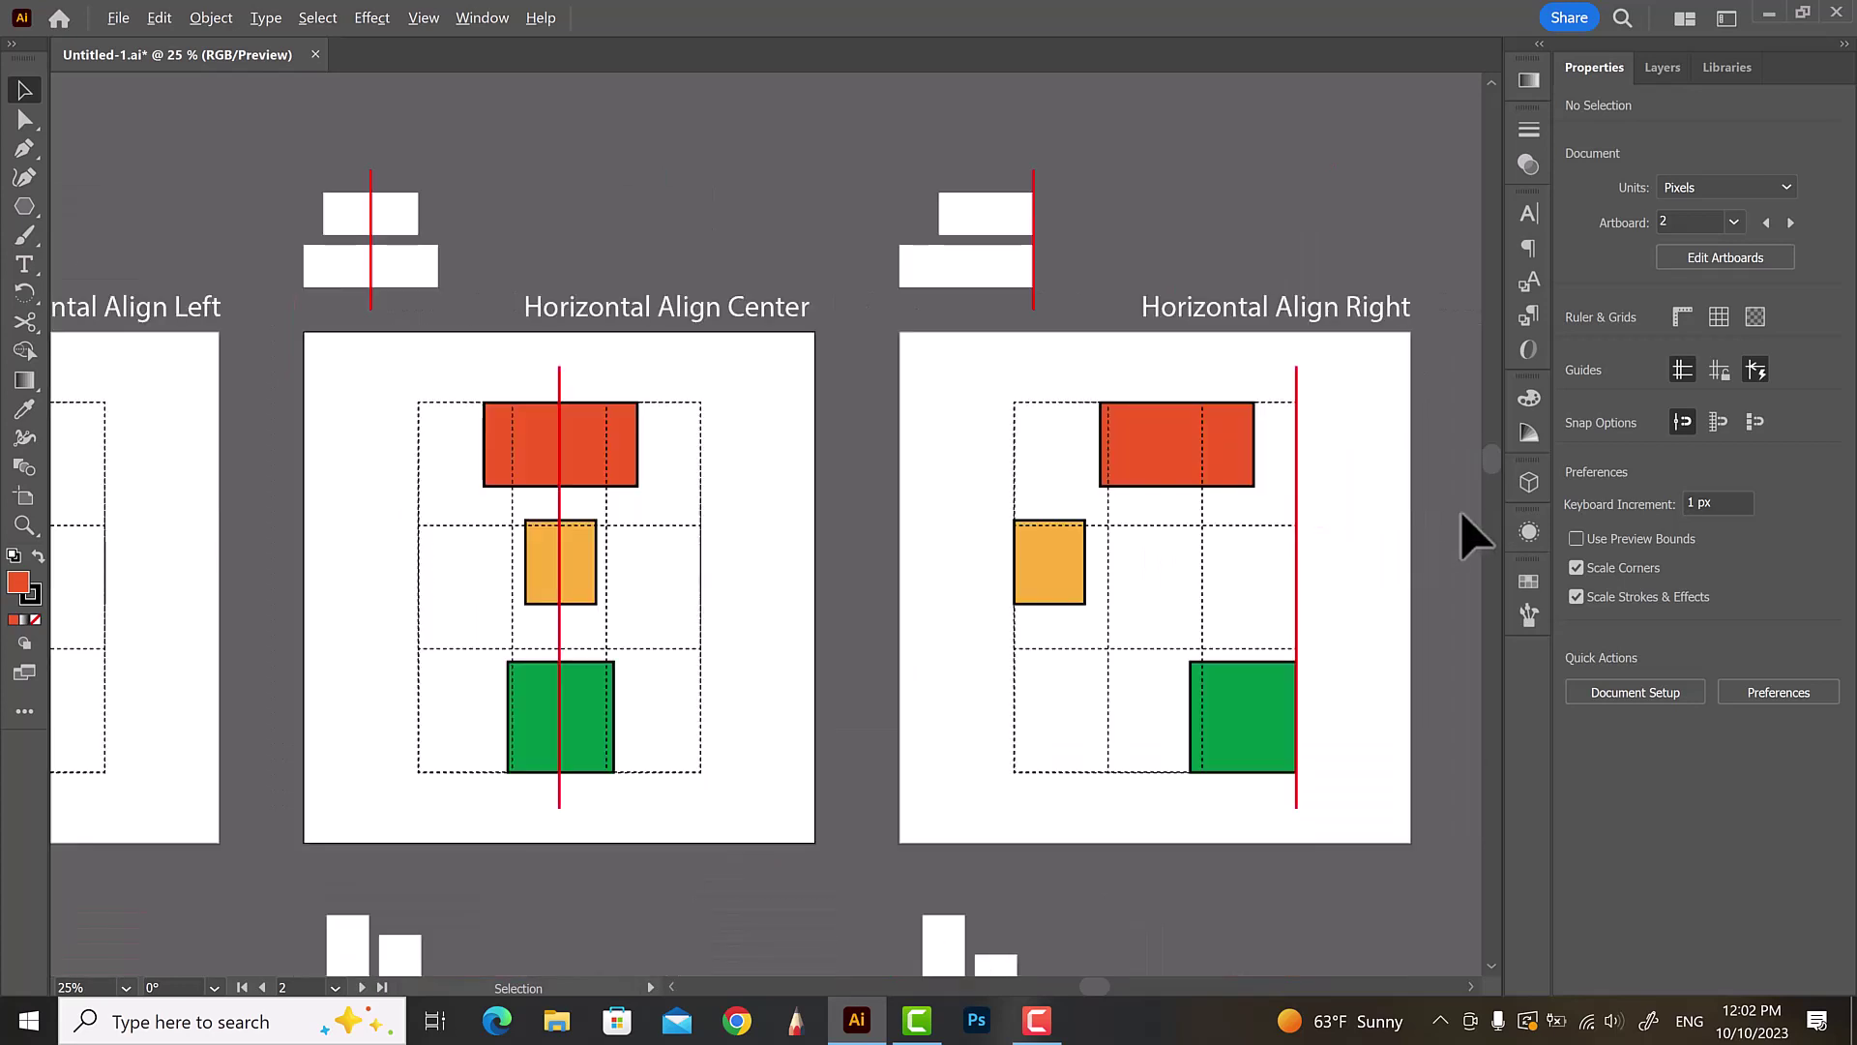
{"action": "left_click", "coordinate": [1153, 464]}
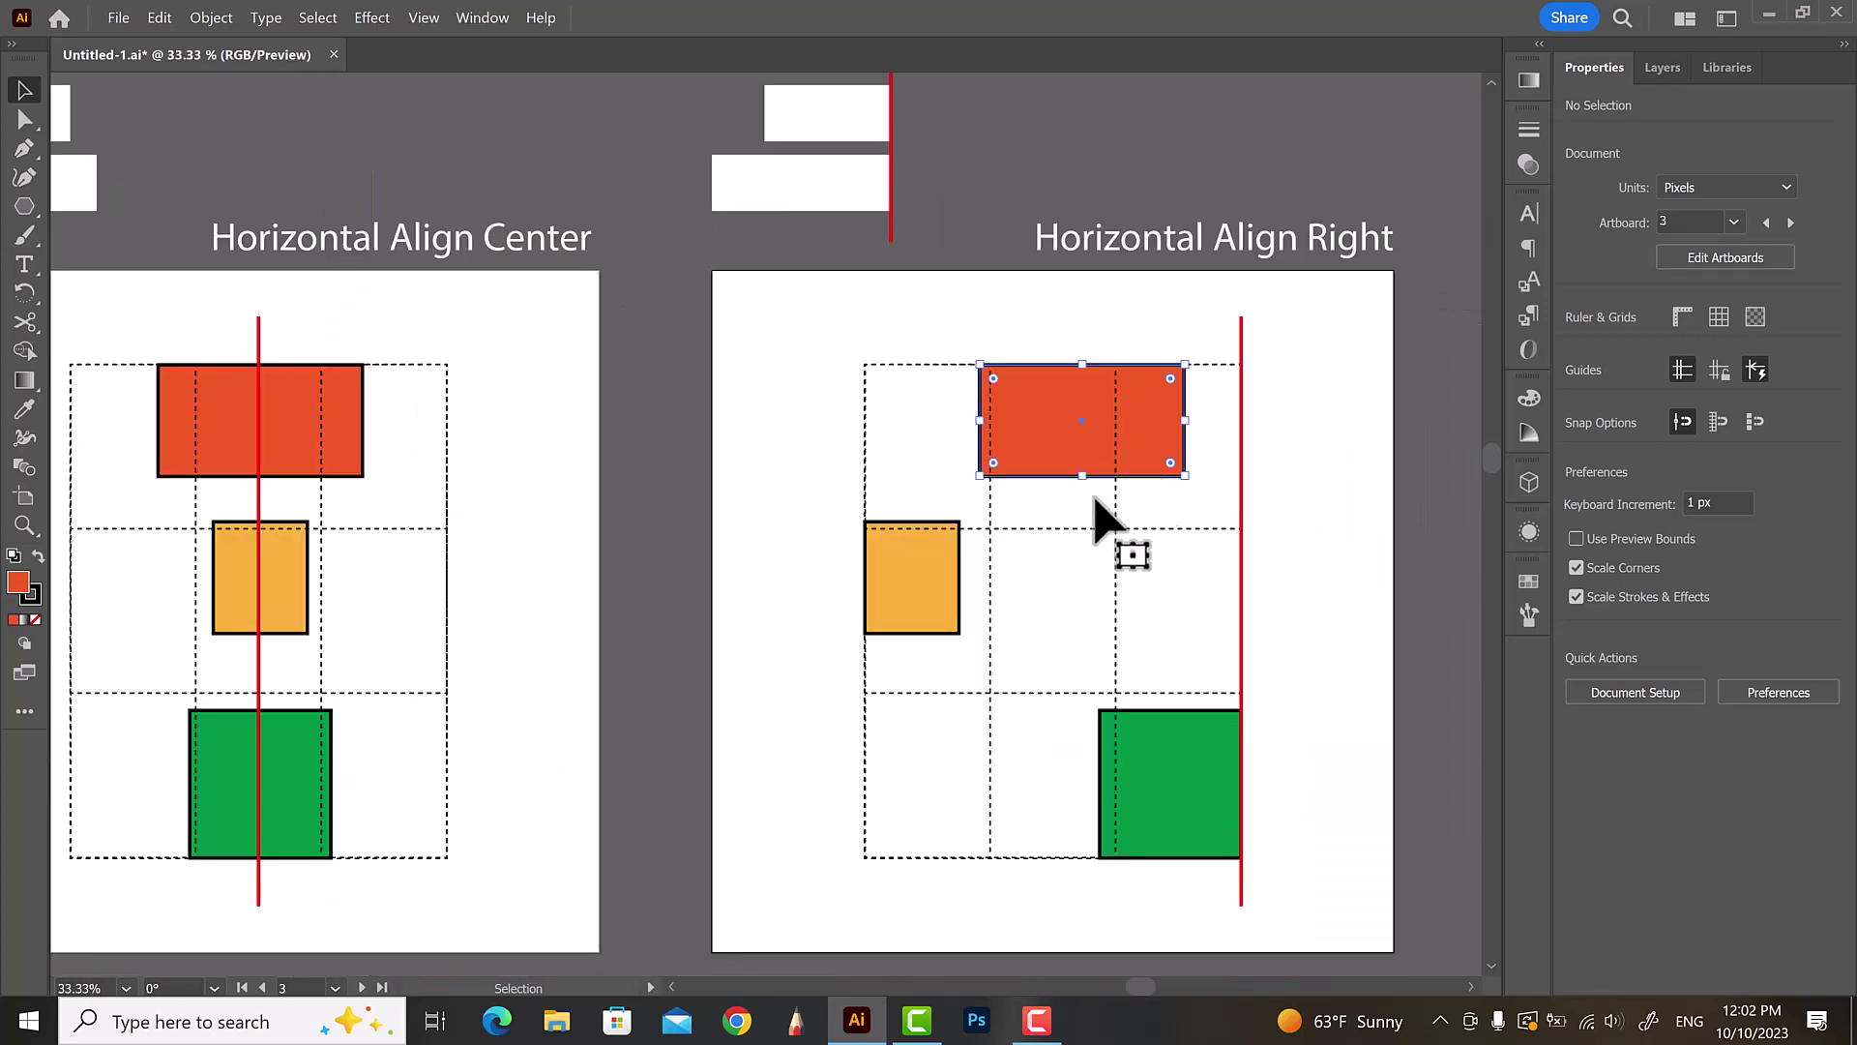
{"action": "left_click", "coordinate": [945, 585], "text": "shift"}
{"action": "left_click", "coordinate": [1184, 762], "text": "shift"}
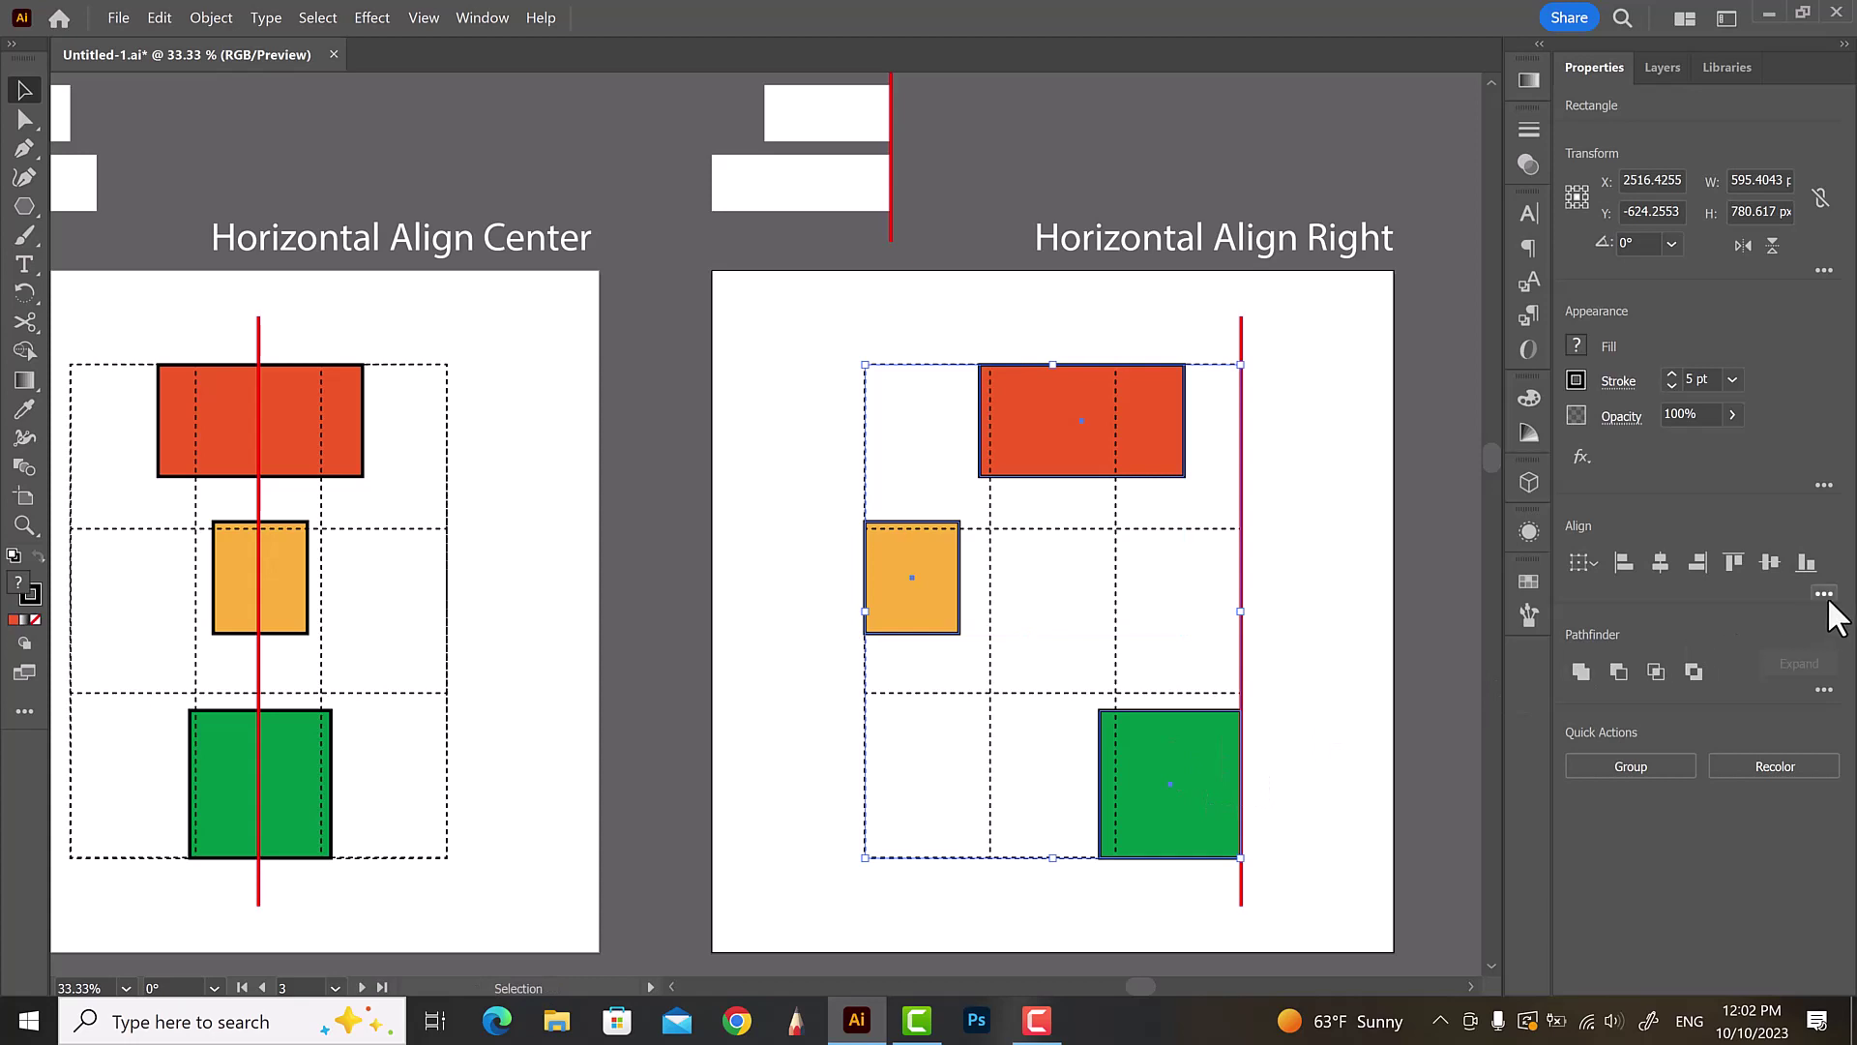
{"action": "left_click", "coordinate": [1824, 593]}
{"action": "left_click", "coordinate": [1656, 664]}
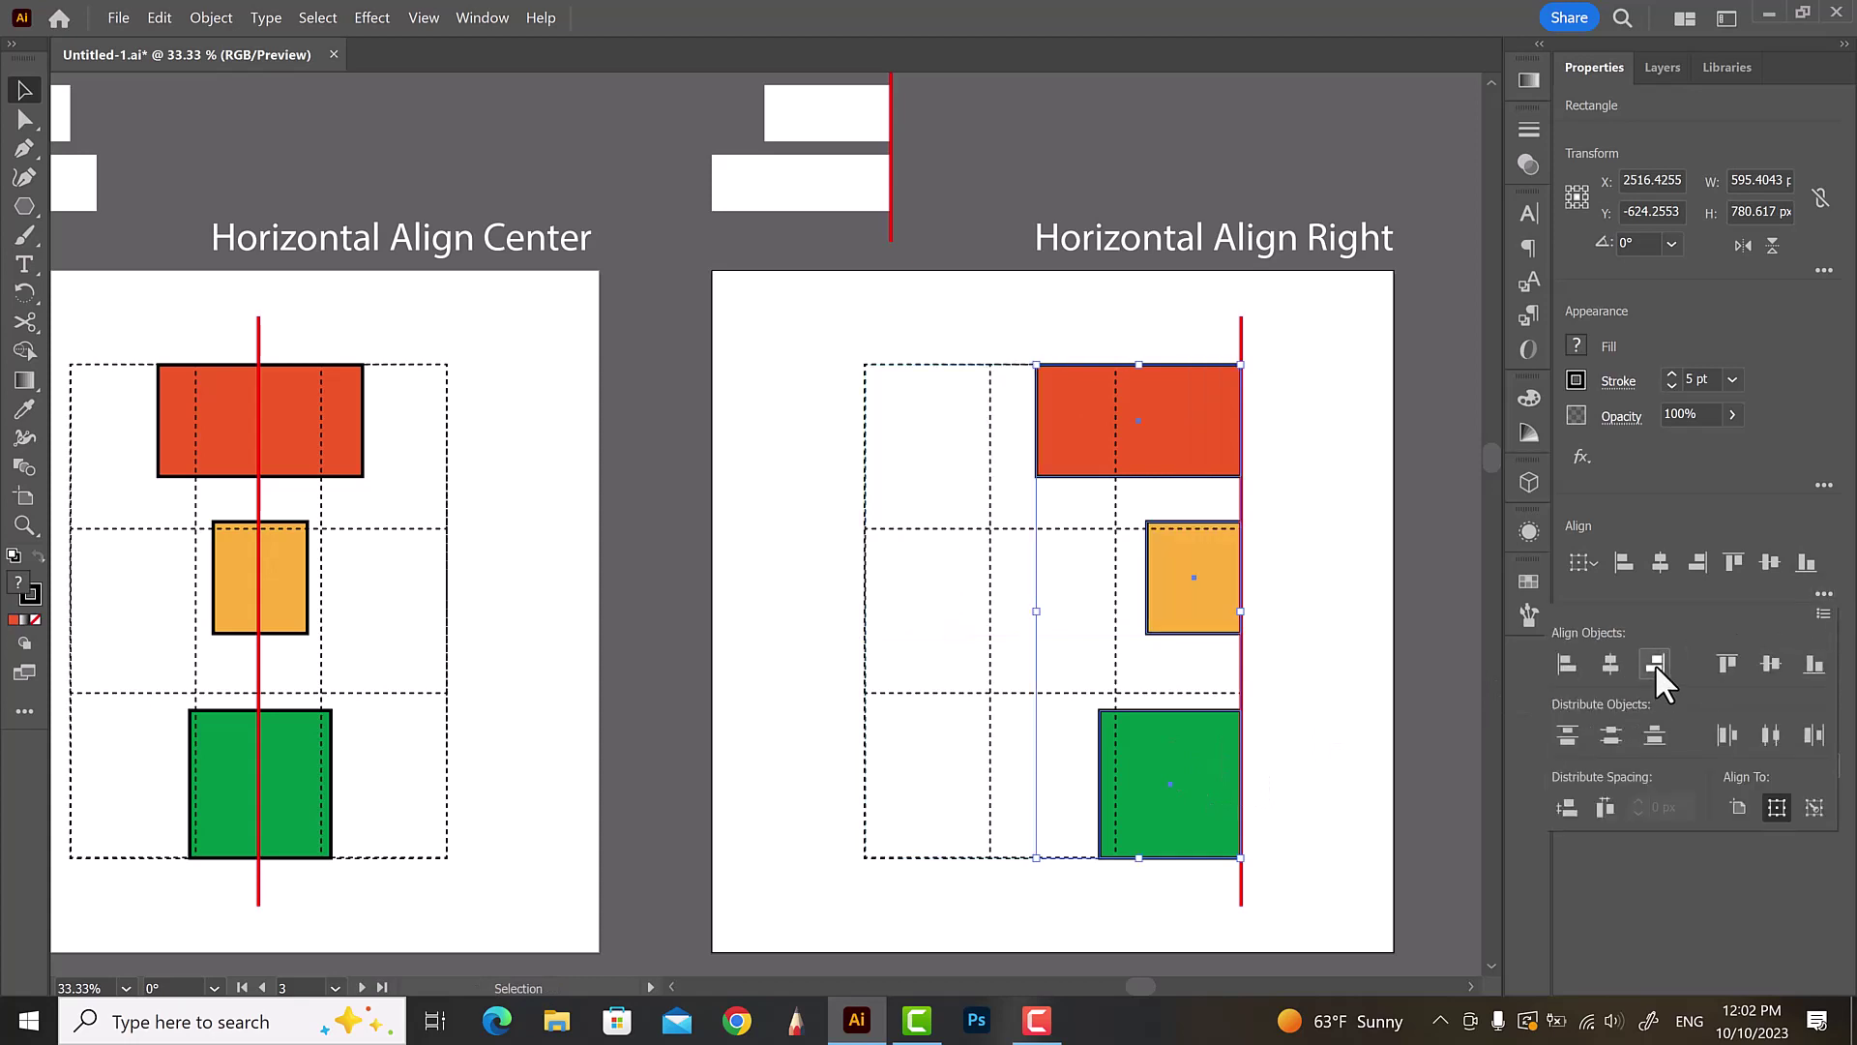
{"action": "left_click", "coordinate": [1315, 619]}
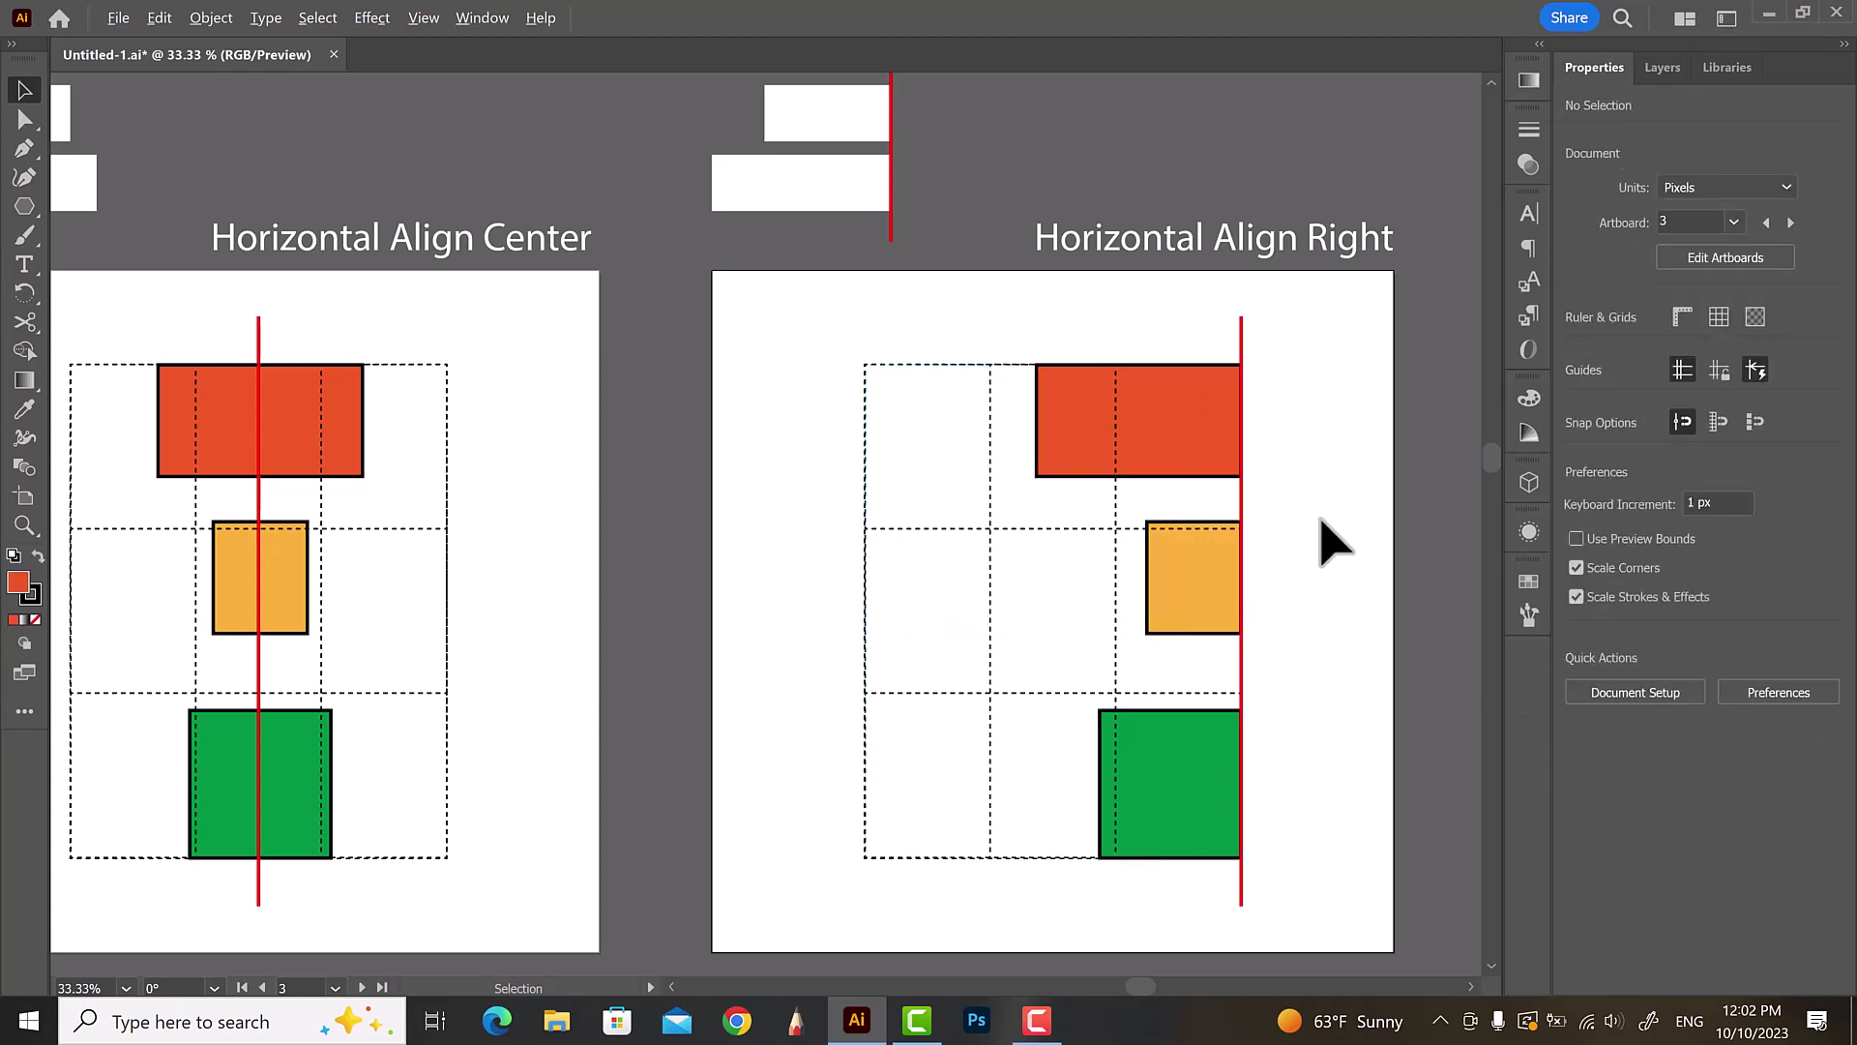
- Align the three coloured rectangles on the Horizontal Align Top artboard to their top edges, and deselect them
{"action": "scroll", "coordinate": [1335, 542], "scroll_direction": "down", "scroll_amount": 4}
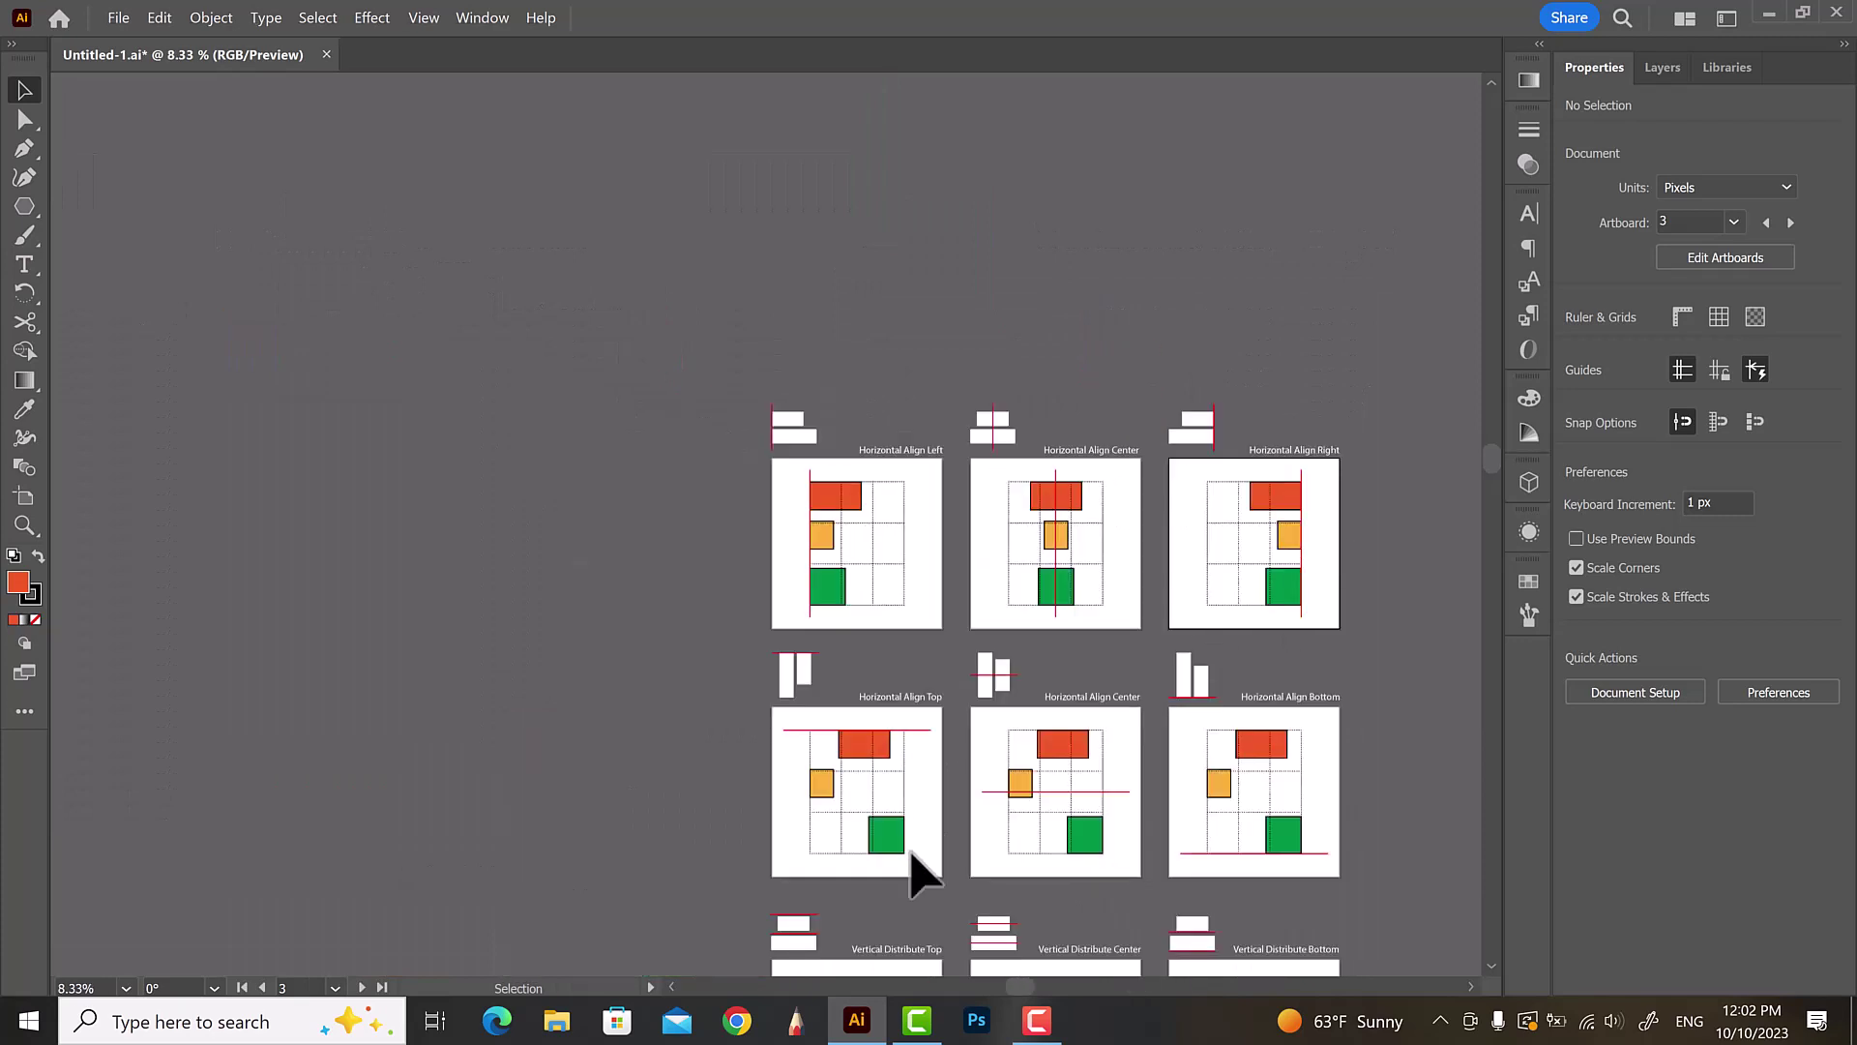
{"action": "scroll", "coordinate": [914, 871], "scroll_direction": "up", "scroll_amount": 3}
{"action": "scroll", "coordinate": [769, 815], "scroll_direction": "up", "scroll_amount": 1}
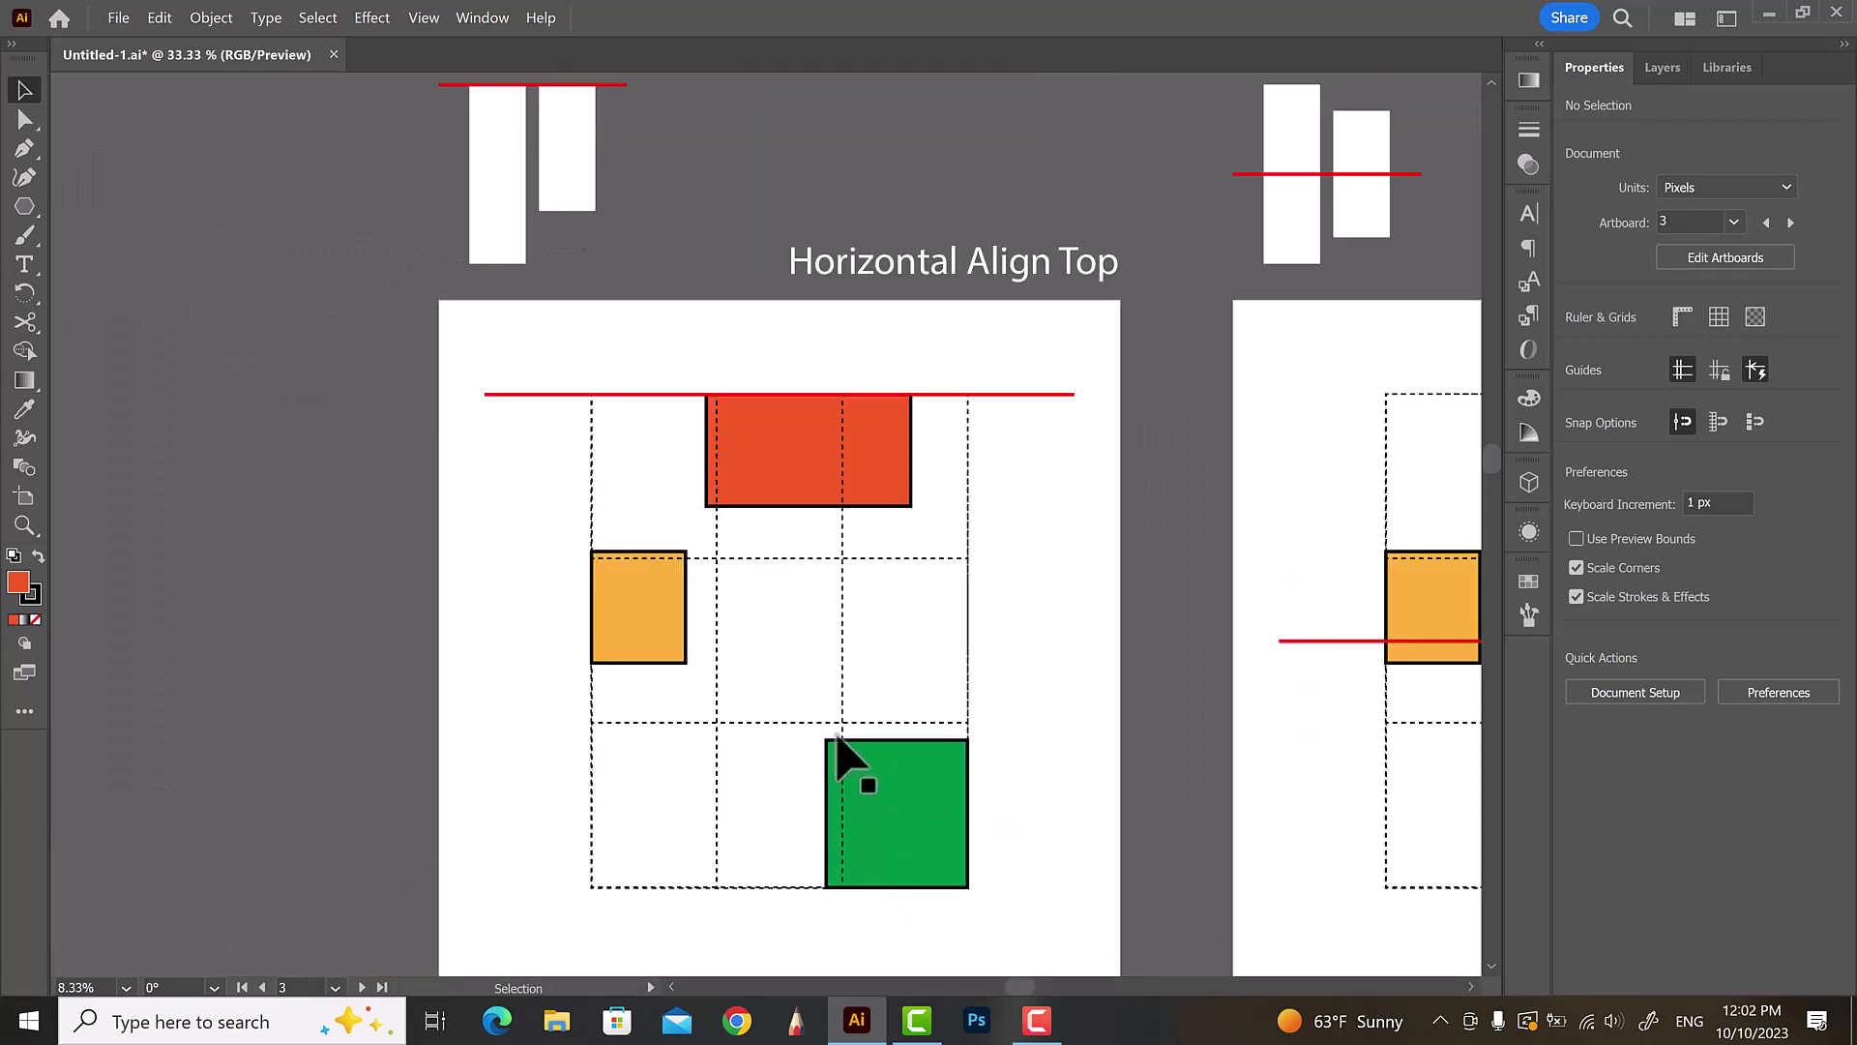
{"action": "left_click", "coordinate": [876, 463]}
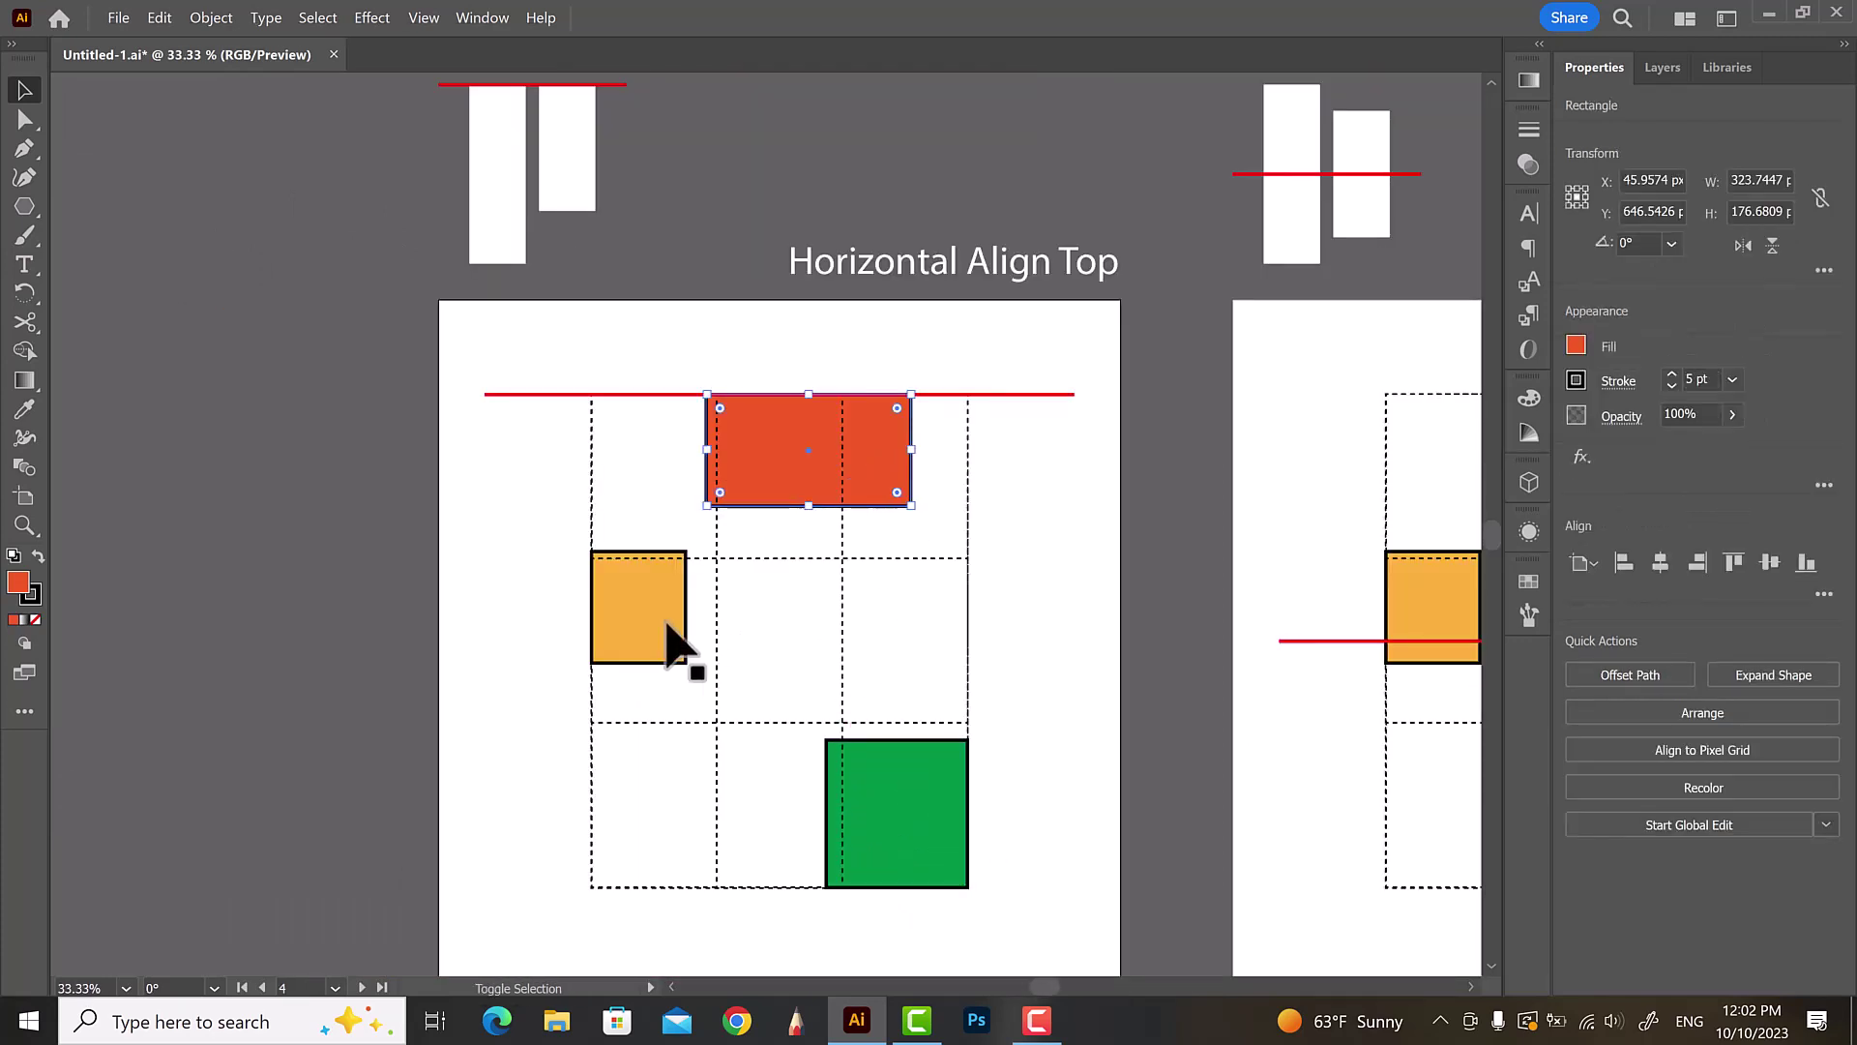
{"action": "left_click", "coordinate": [666, 624], "text": "shift"}
{"action": "left_click", "coordinate": [898, 814], "text": "shift"}
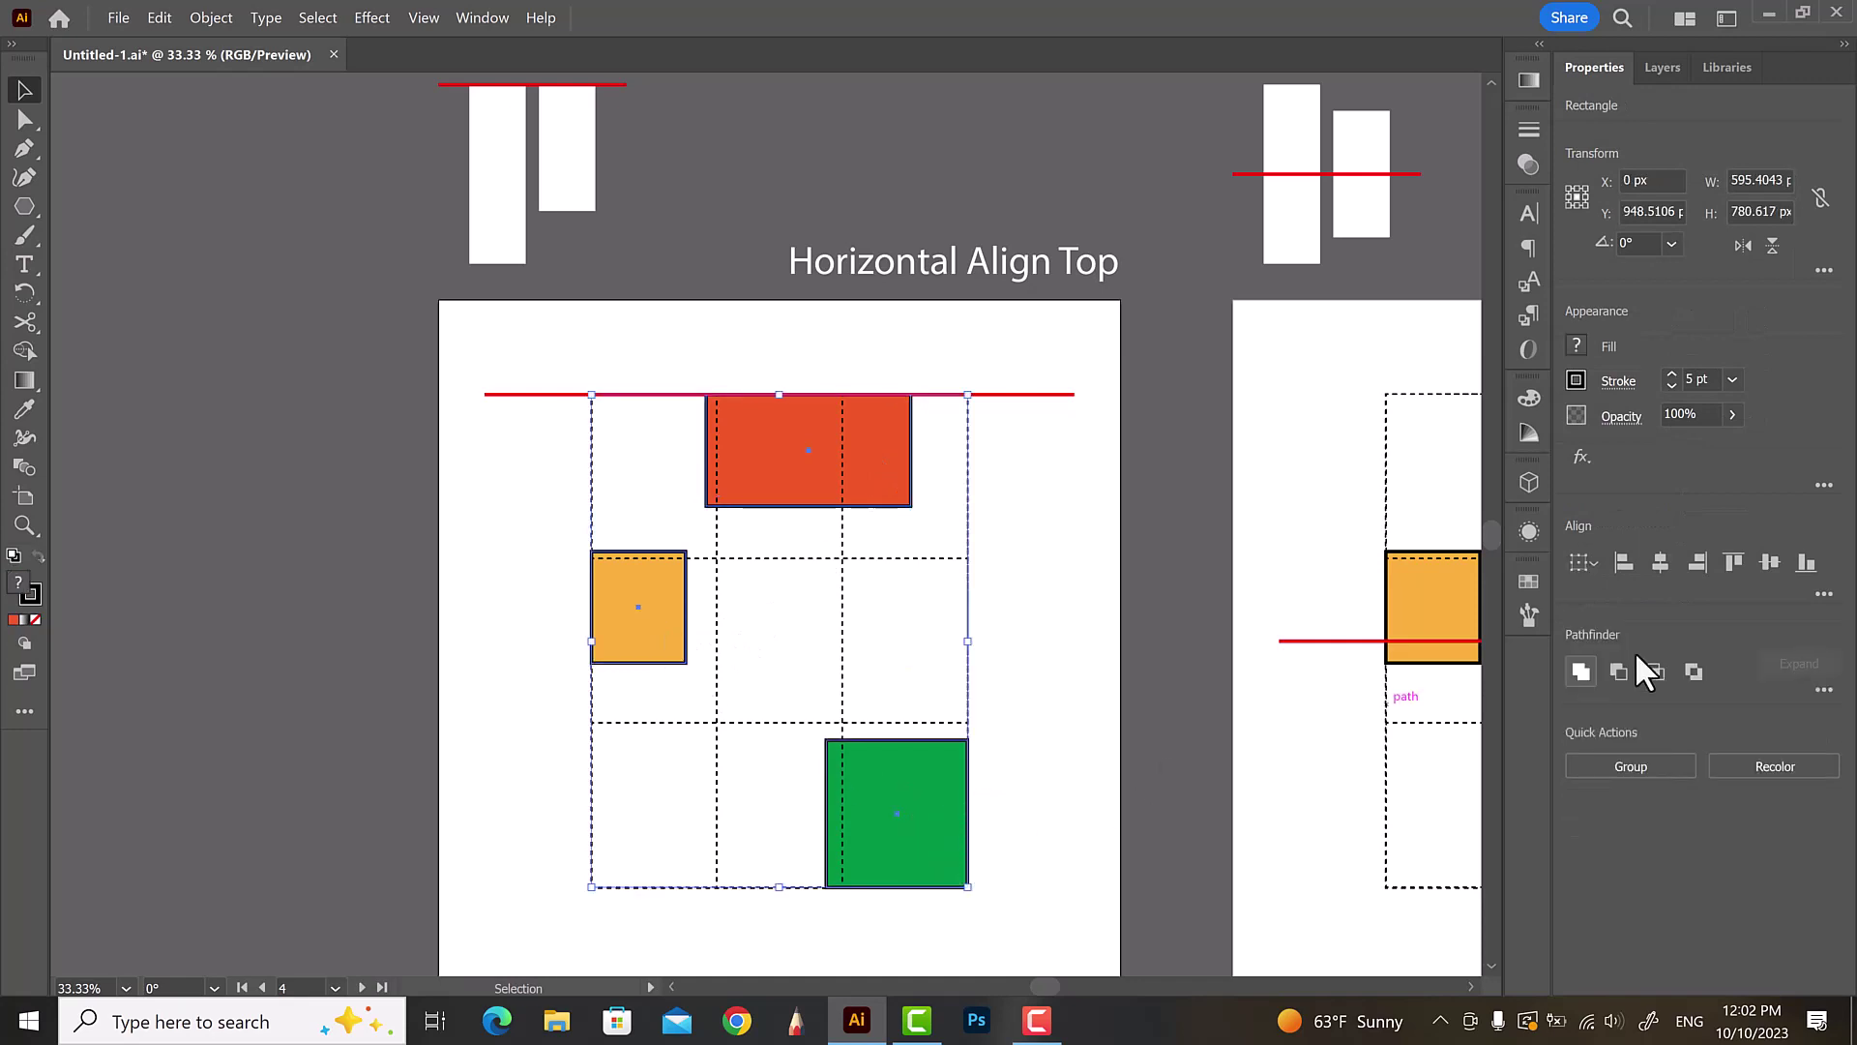
{"action": "left_click", "coordinate": [1823, 594]}
{"action": "left_click", "coordinate": [1731, 667]}
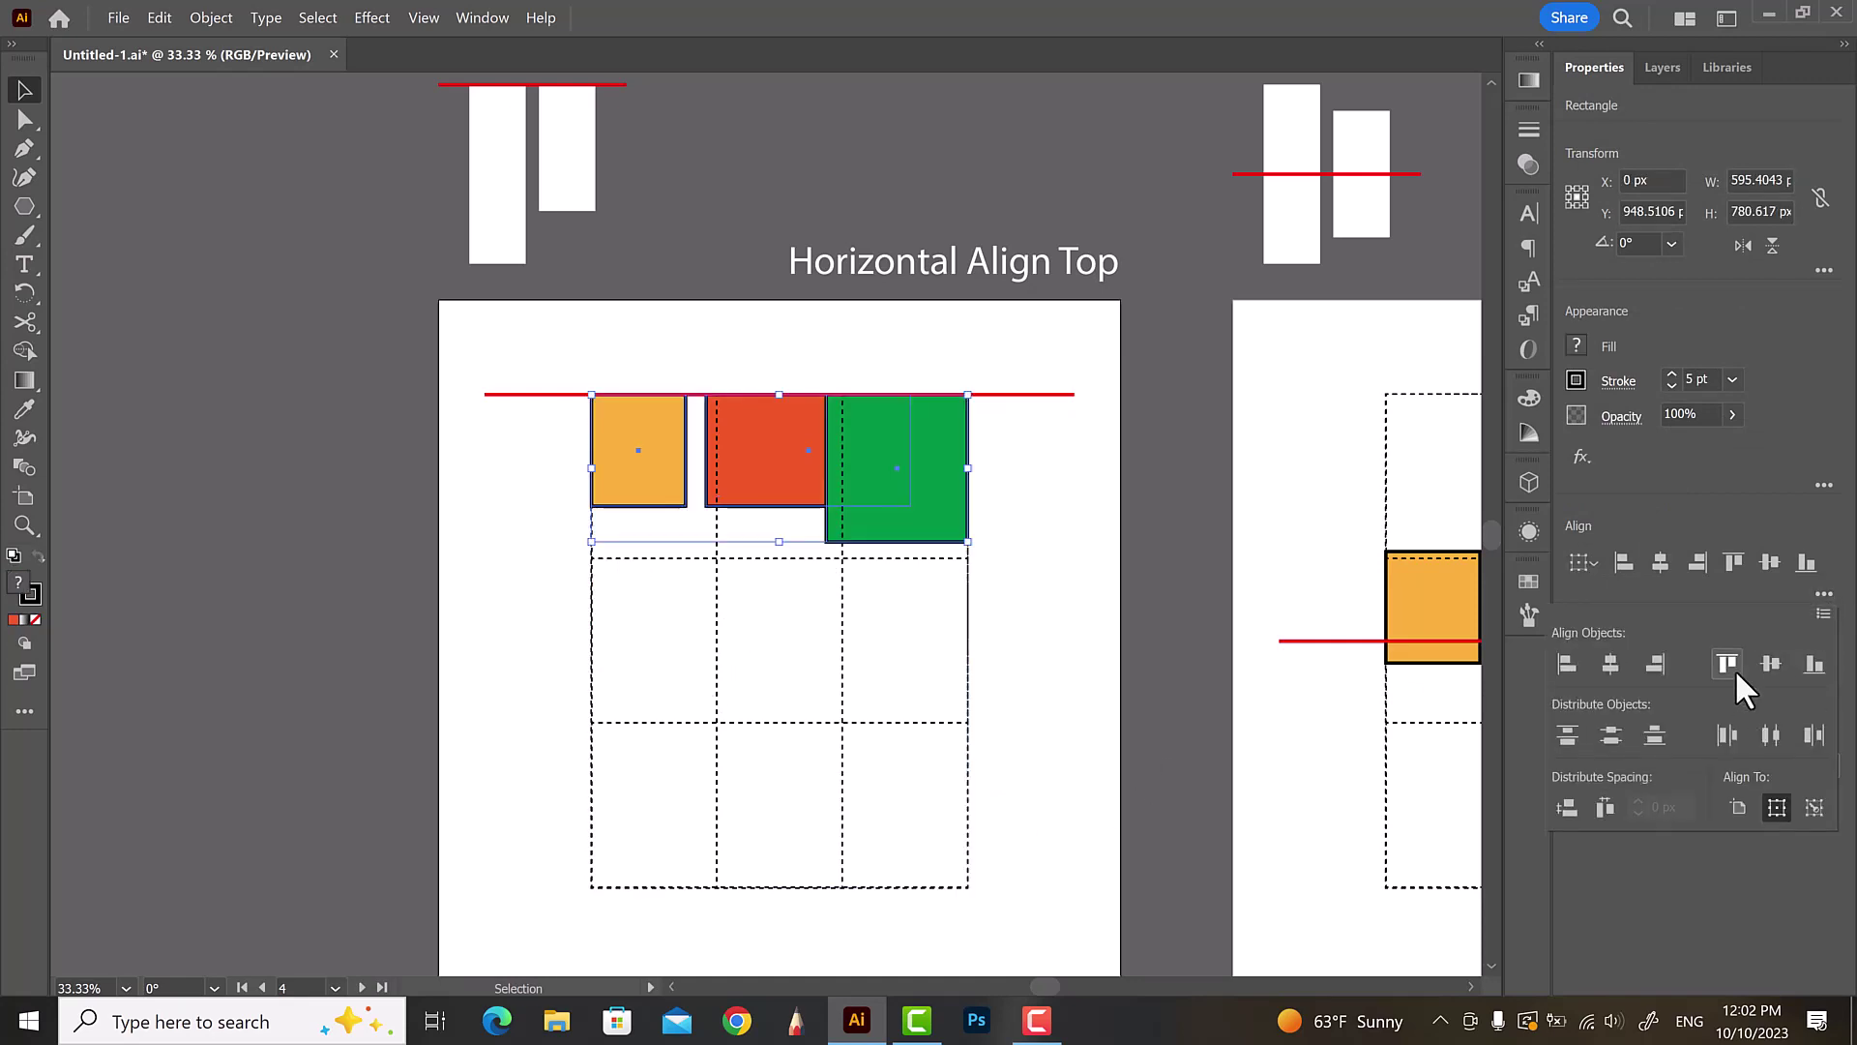
{"action": "left_click", "coordinate": [1008, 577]}
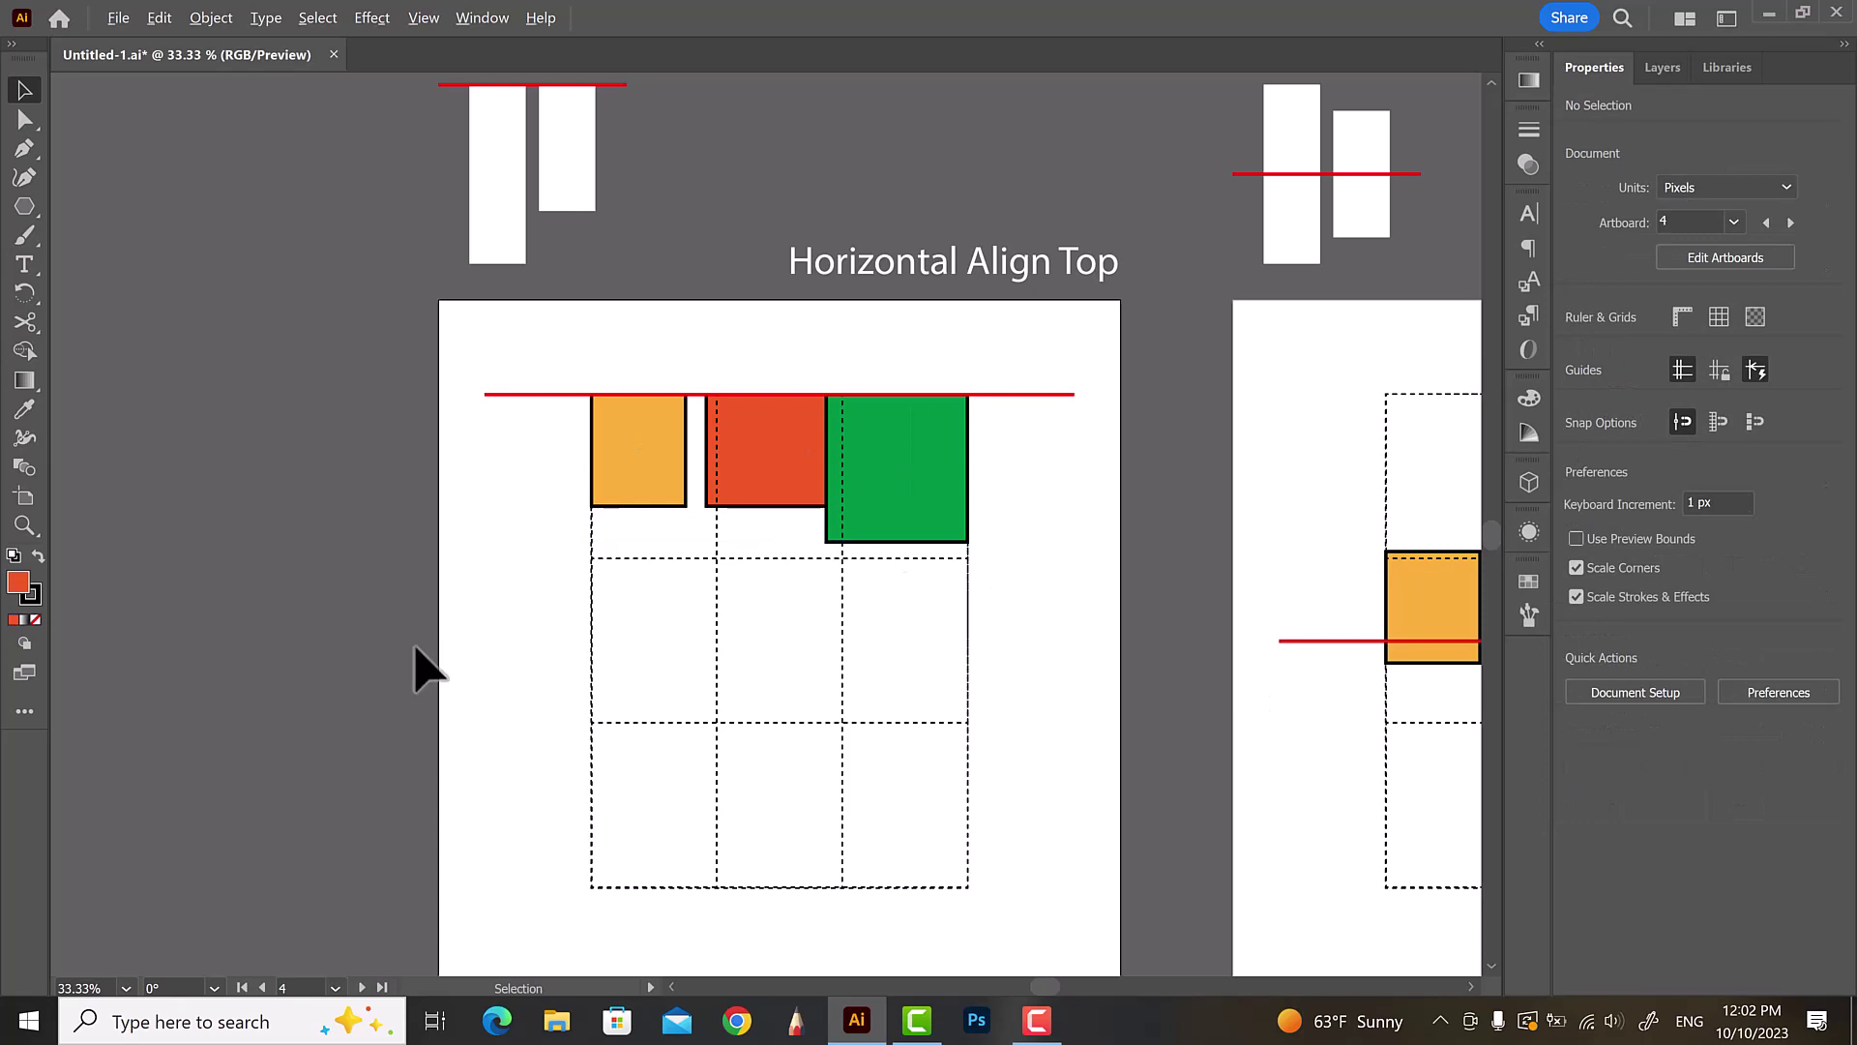
- Align the three coloured rectangles on the second-row Horizontal Align Center artboard to their vertical centers, and deselect them
{"action": "scroll", "coordinate": [418, 662], "scroll_direction": "down", "scroll_amount": 2}
{"action": "scroll", "coordinate": [914, 698], "scroll_direction": "up", "scroll_amount": 2}
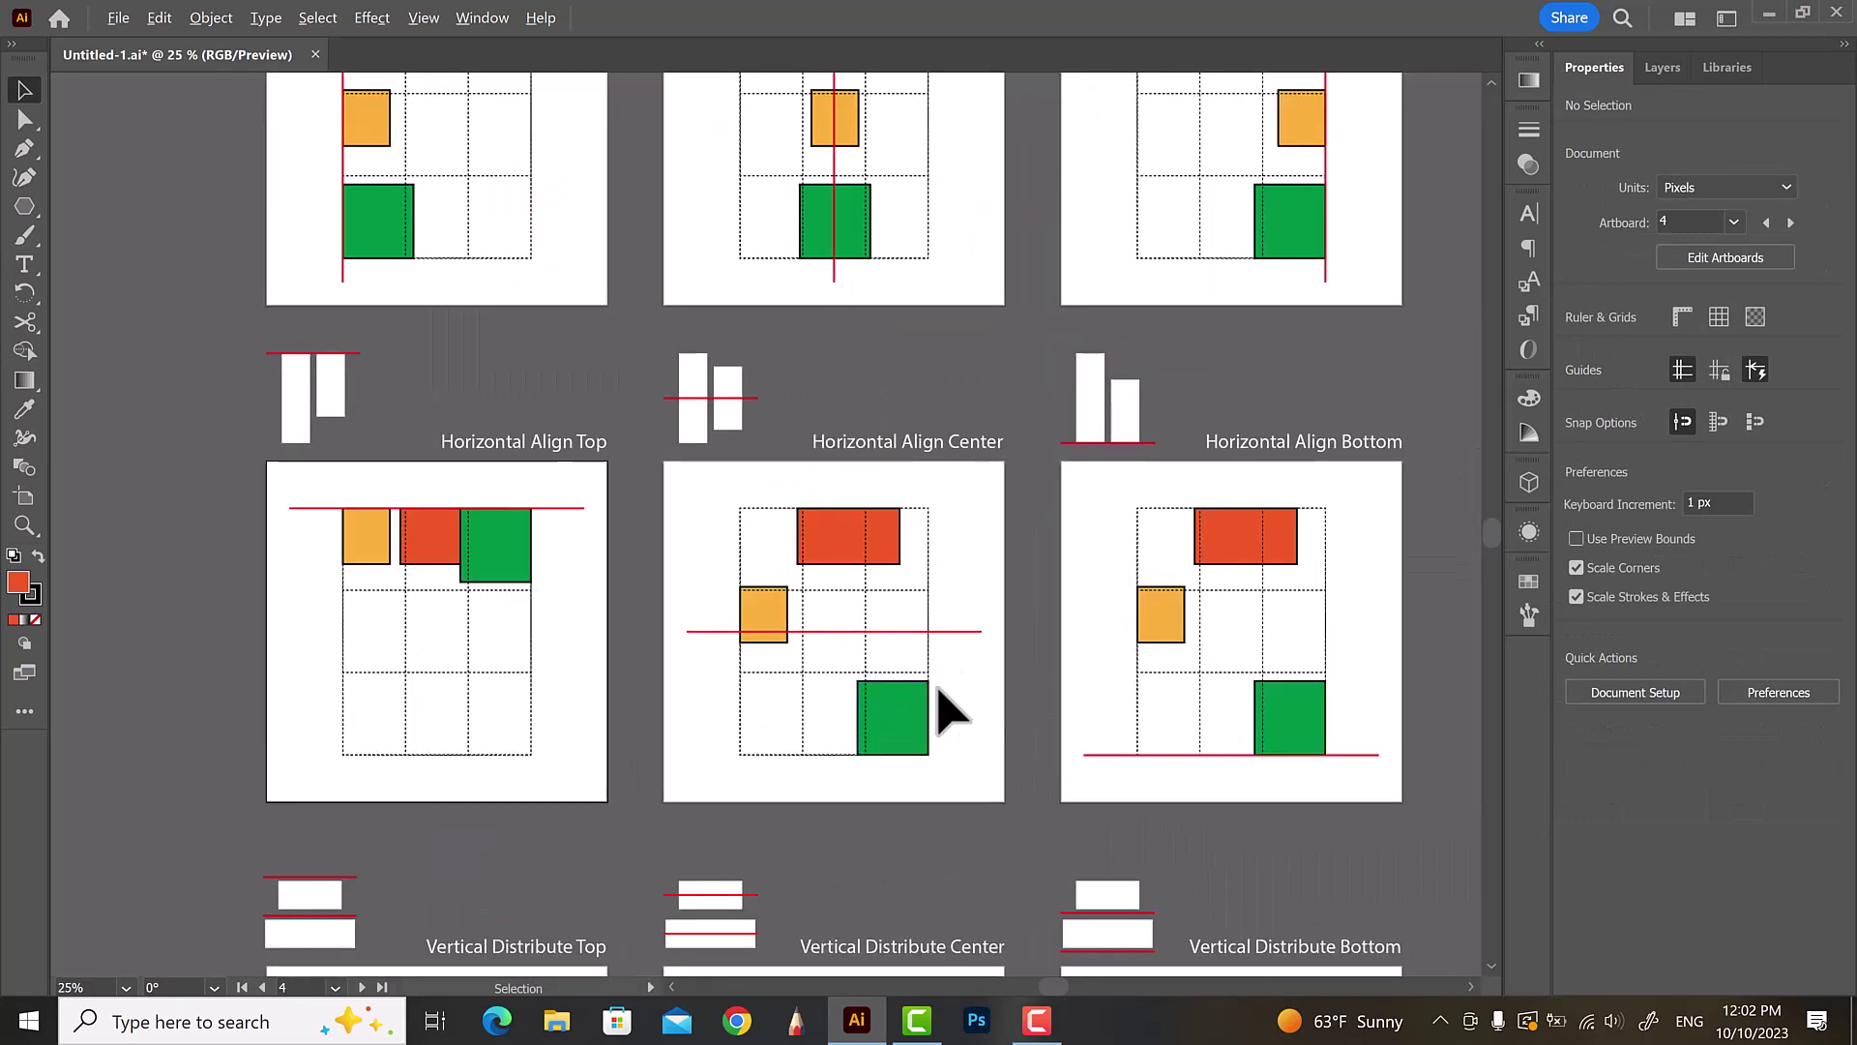
{"action": "left_click", "coordinate": [904, 746]}
{"action": "left_click", "coordinate": [676, 591], "text": "shift"}
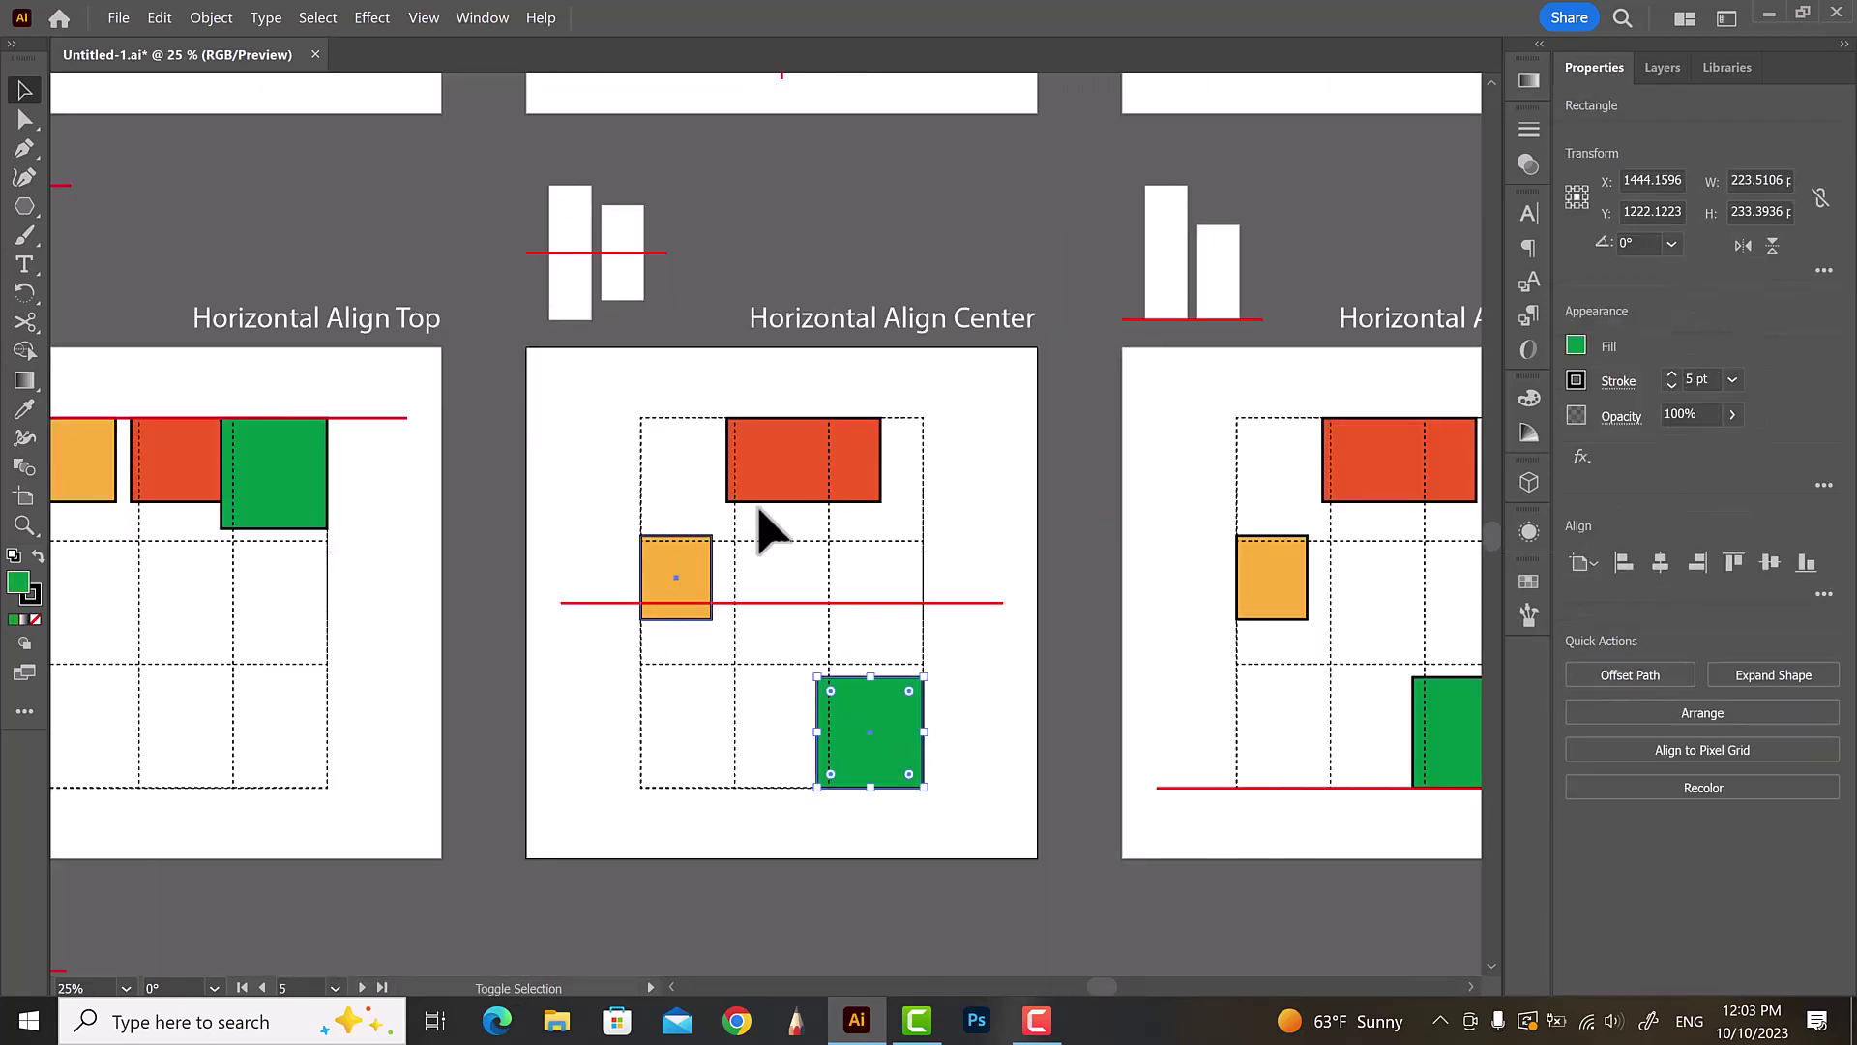
{"action": "left_click", "coordinate": [839, 478], "text": "shift"}
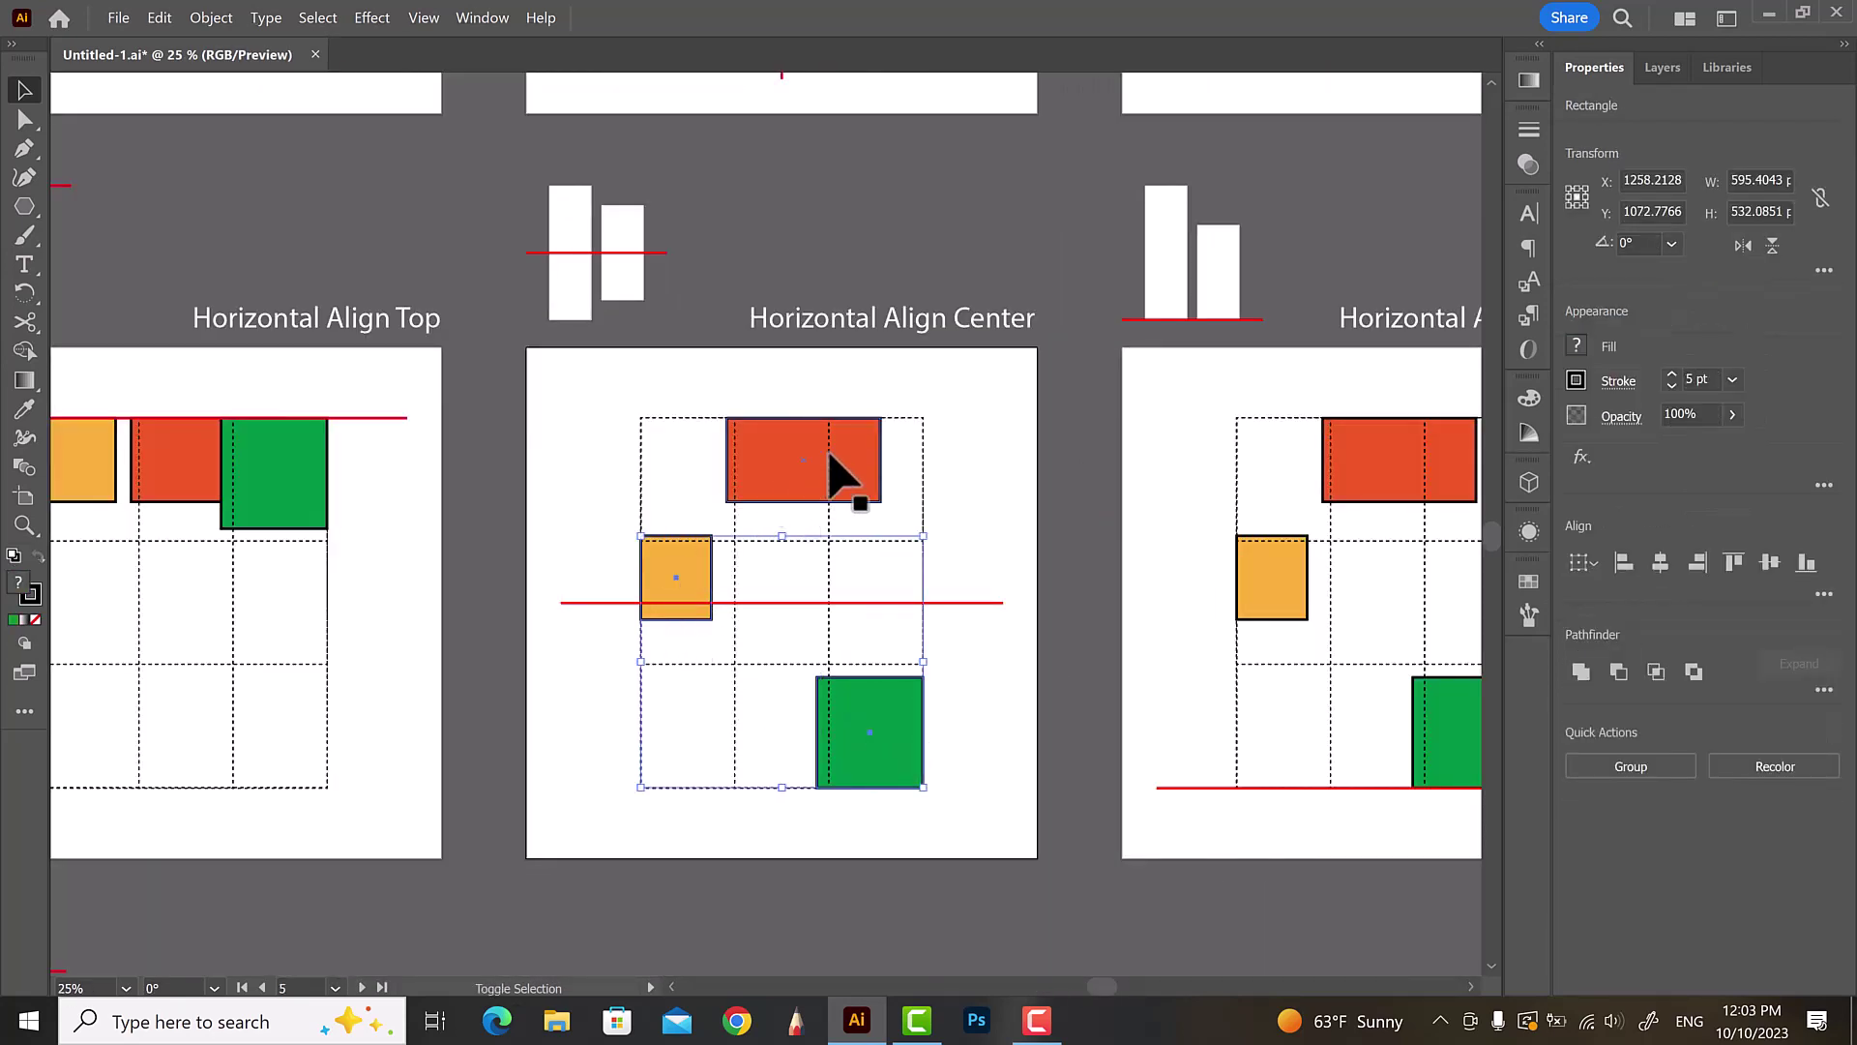
{"action": "left_click", "coordinate": [1825, 594]}
{"action": "left_click", "coordinate": [1768, 666]}
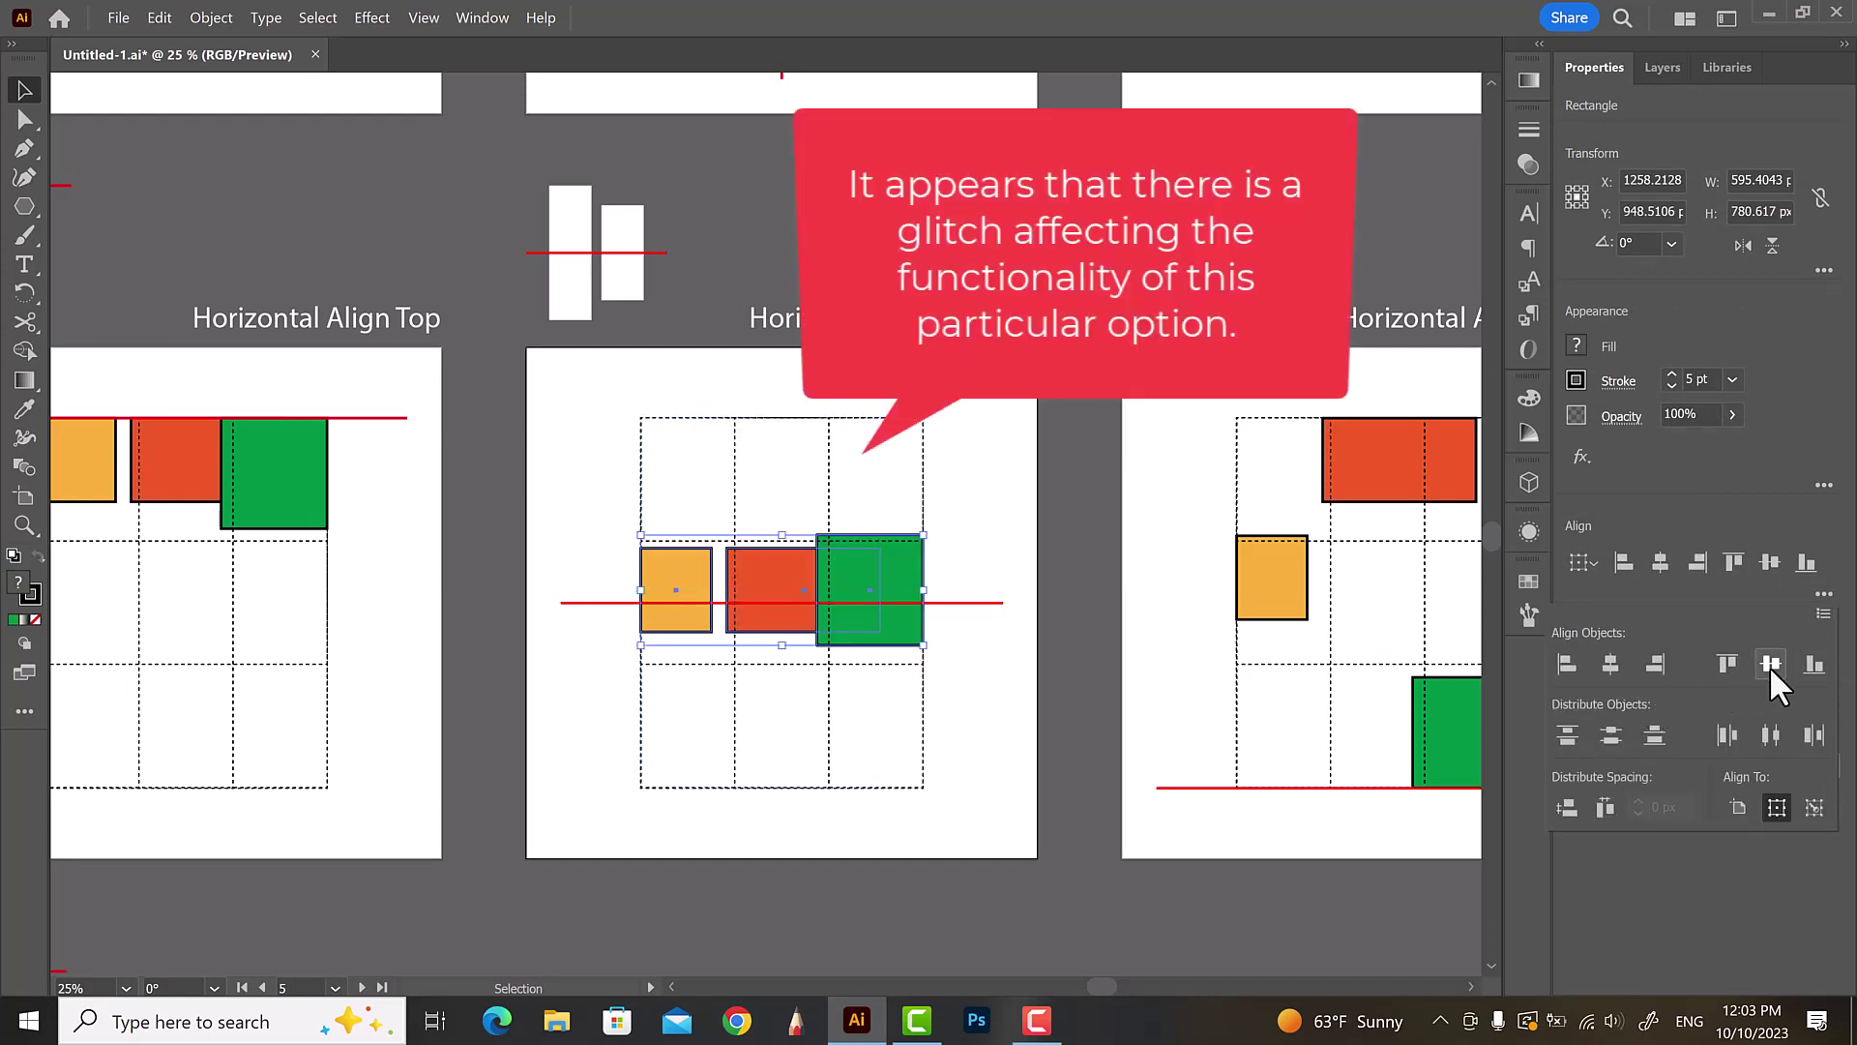
{"action": "left_click", "coordinate": [973, 471]}
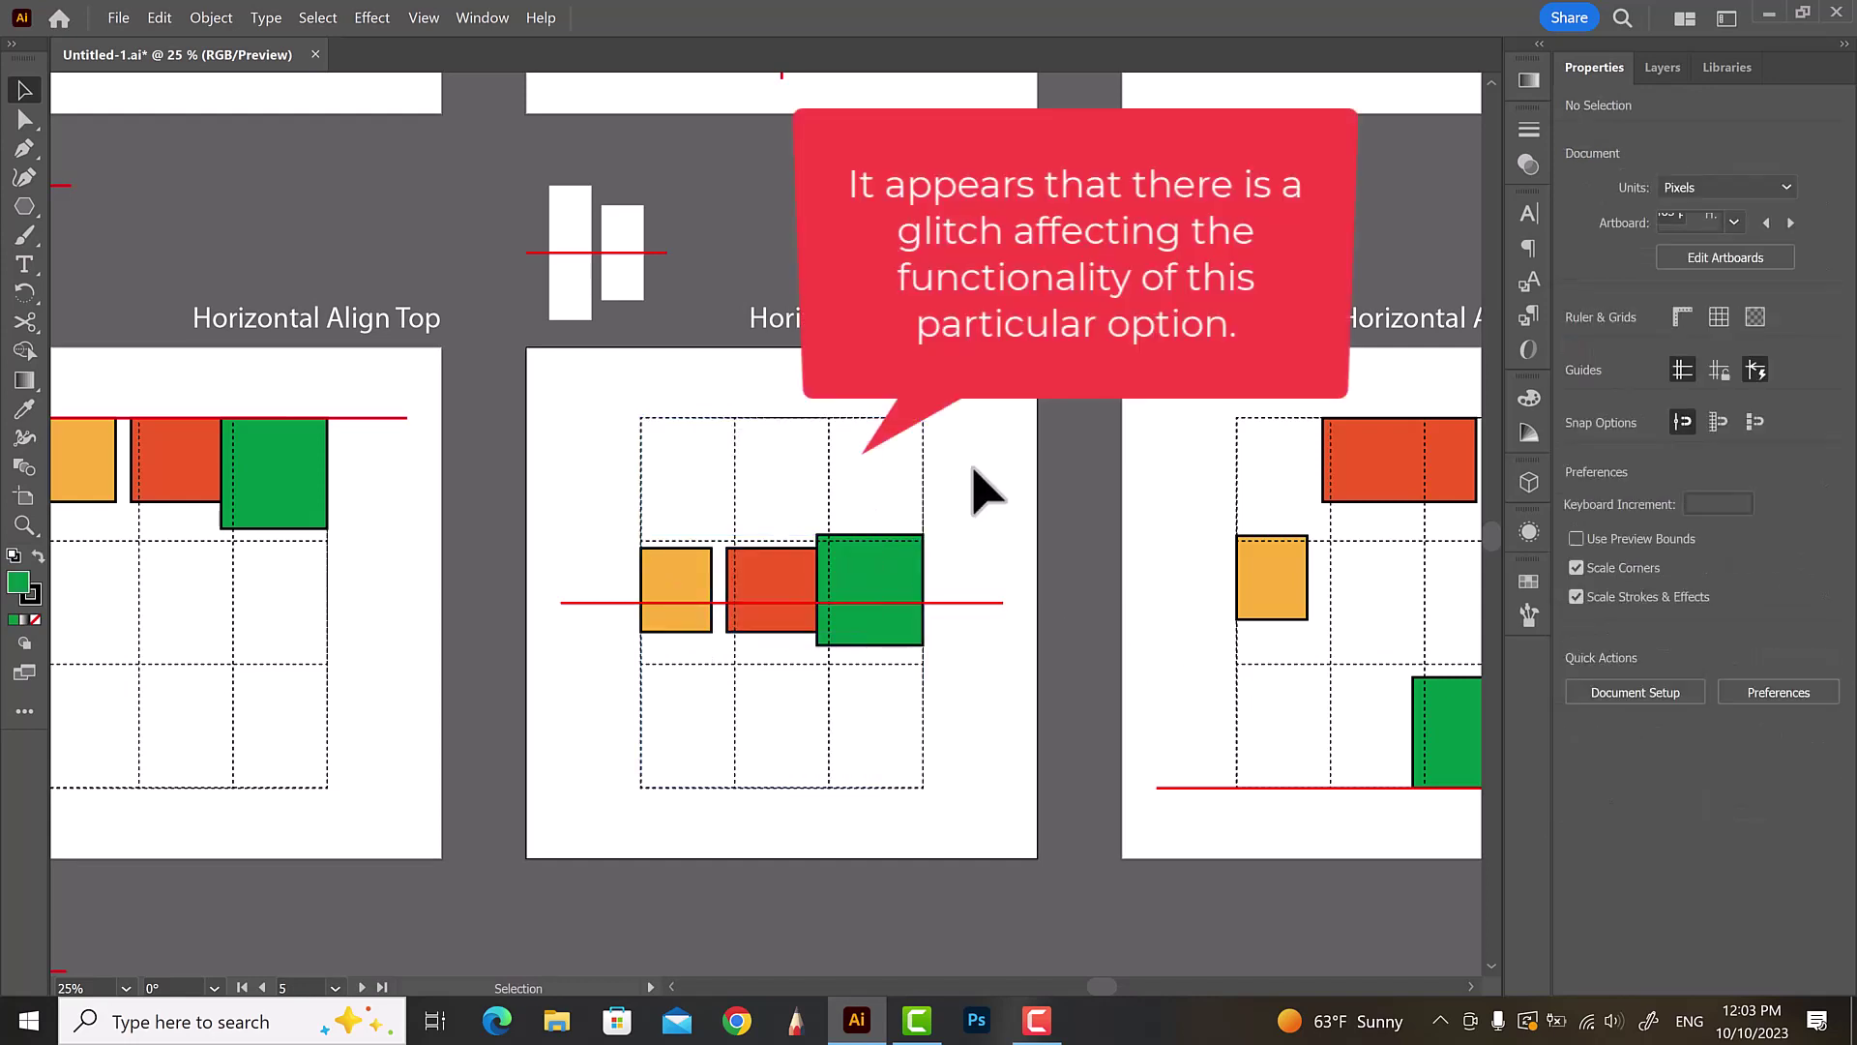
- Align the three coloured rectangles on the Horizontal Align Bottom artboard to their bottom edges, and deselect them
{"action": "scroll", "coordinate": [630, 481], "scroll_direction": "down", "scroll_amount": 2}
{"action": "scroll", "coordinate": [1112, 498], "scroll_direction": "up", "scroll_amount": 3}
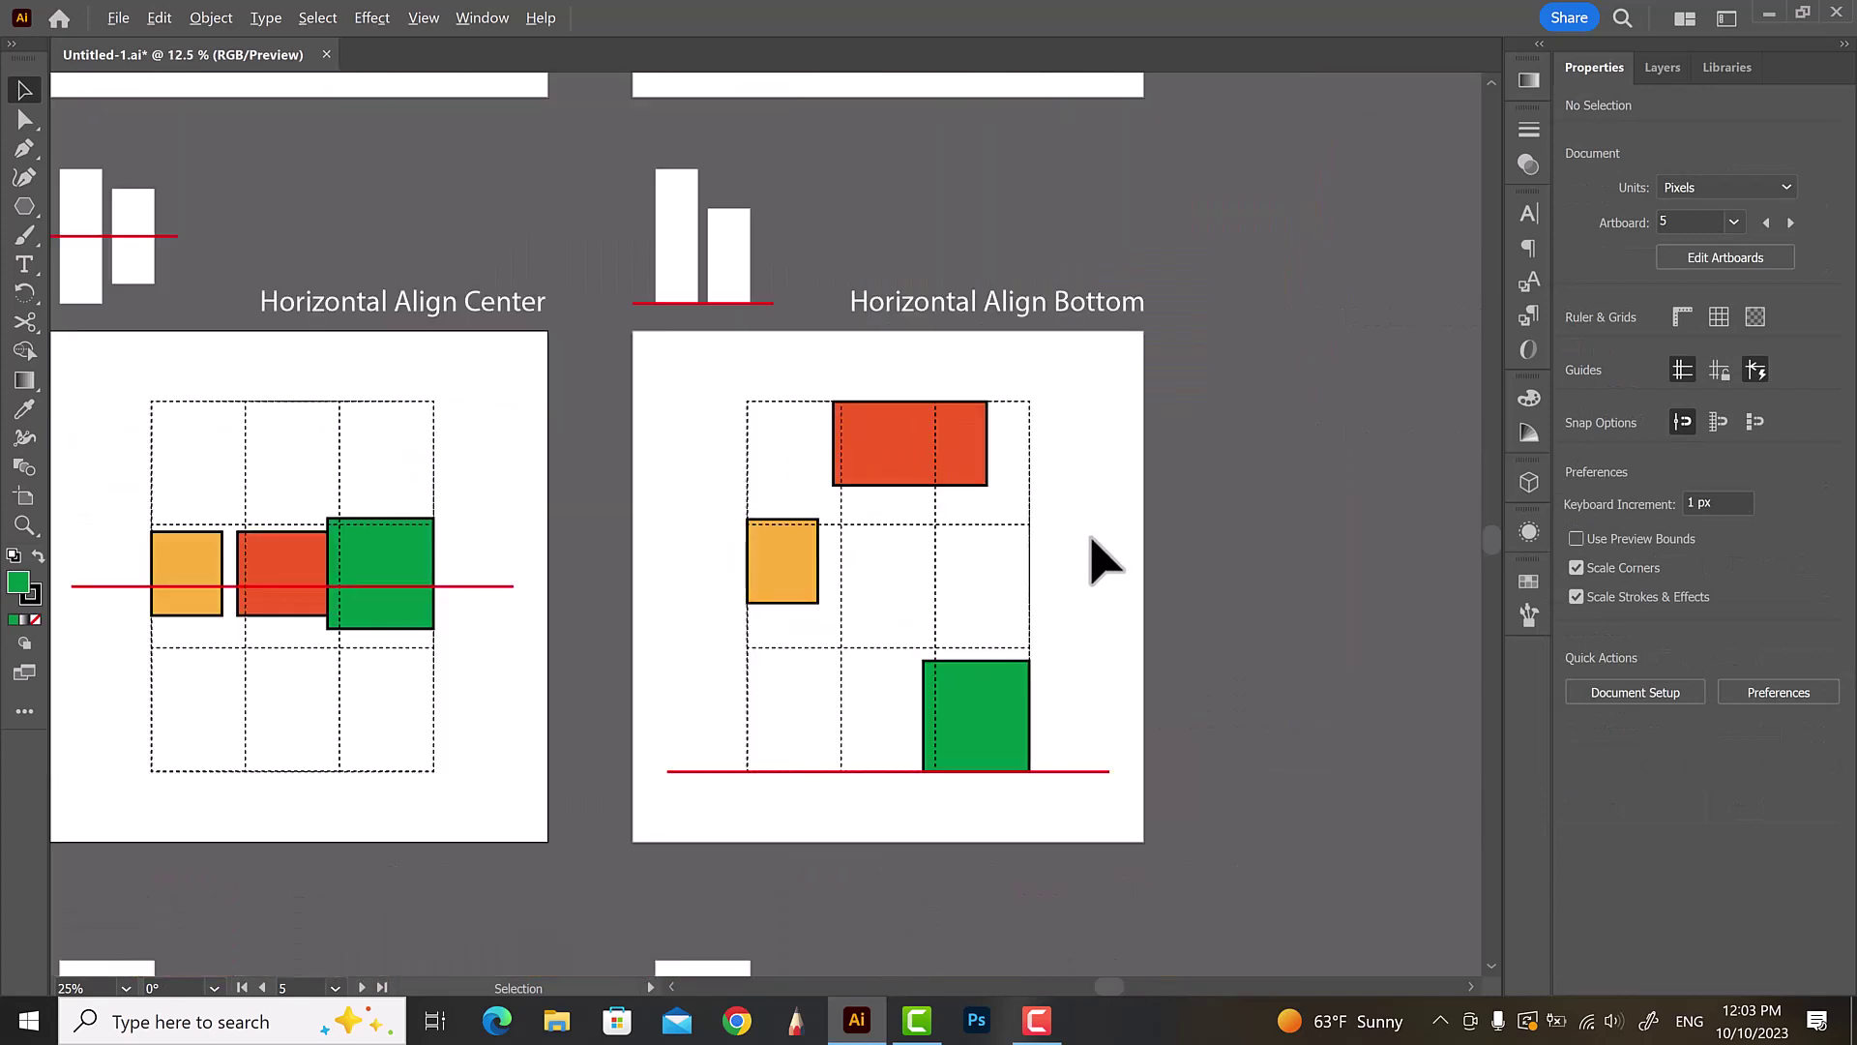
{"action": "left_click", "coordinate": [943, 774]}
{"action": "left_click", "coordinate": [680, 610], "text": "shift"}
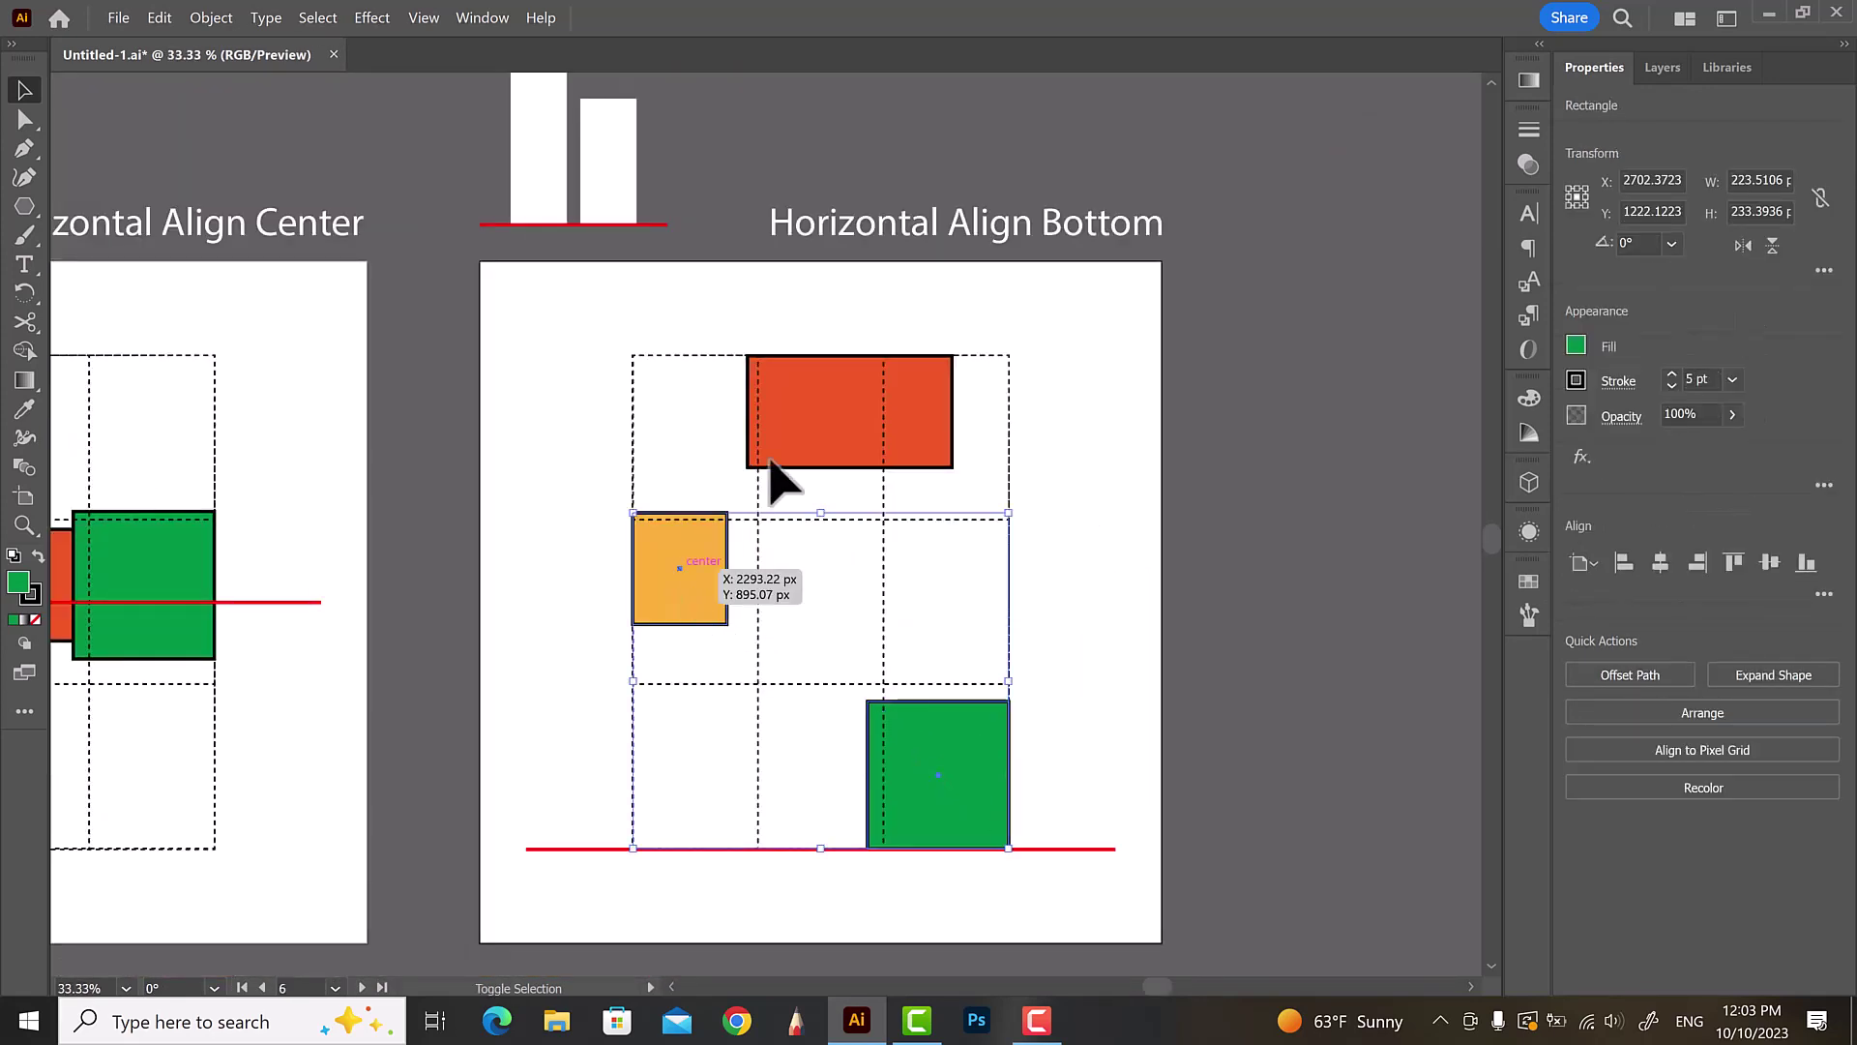
{"action": "left_click", "coordinate": [929, 406], "text": "shift"}
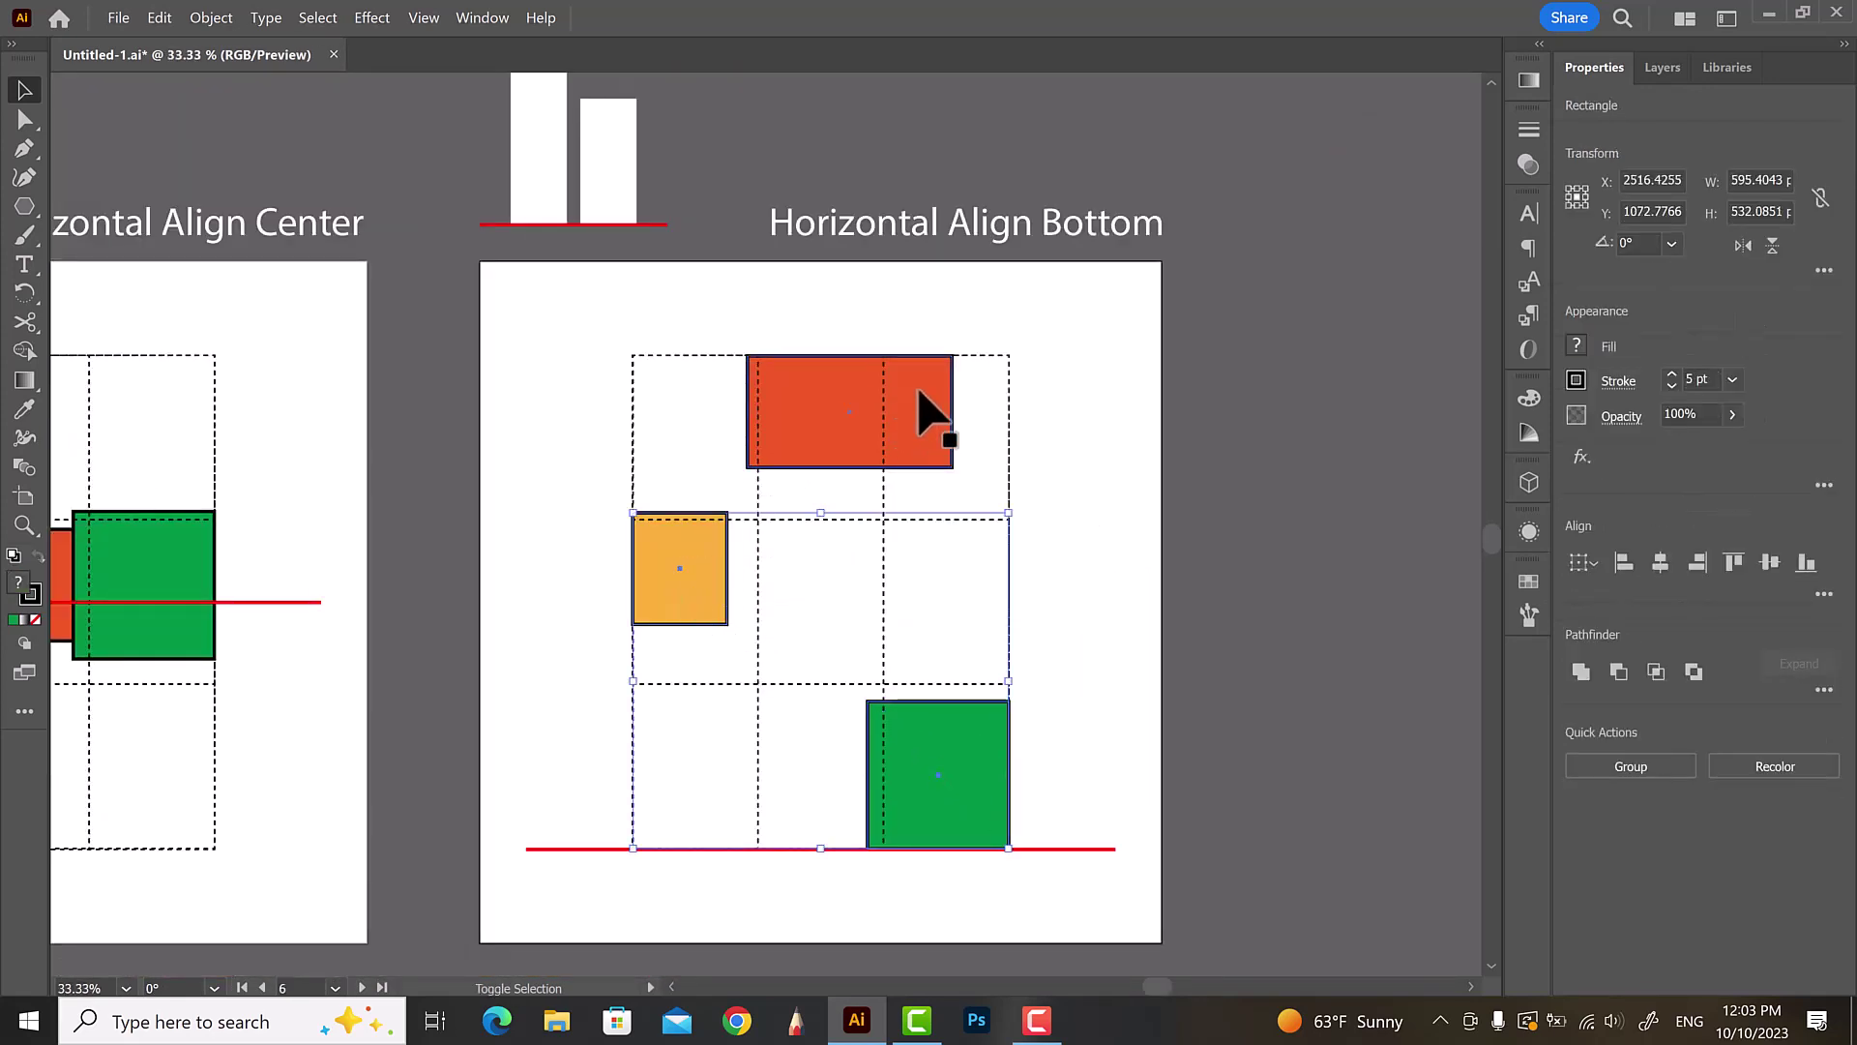
{"action": "left_click", "coordinate": [1822, 594]}
{"action": "left_click", "coordinate": [1815, 664]}
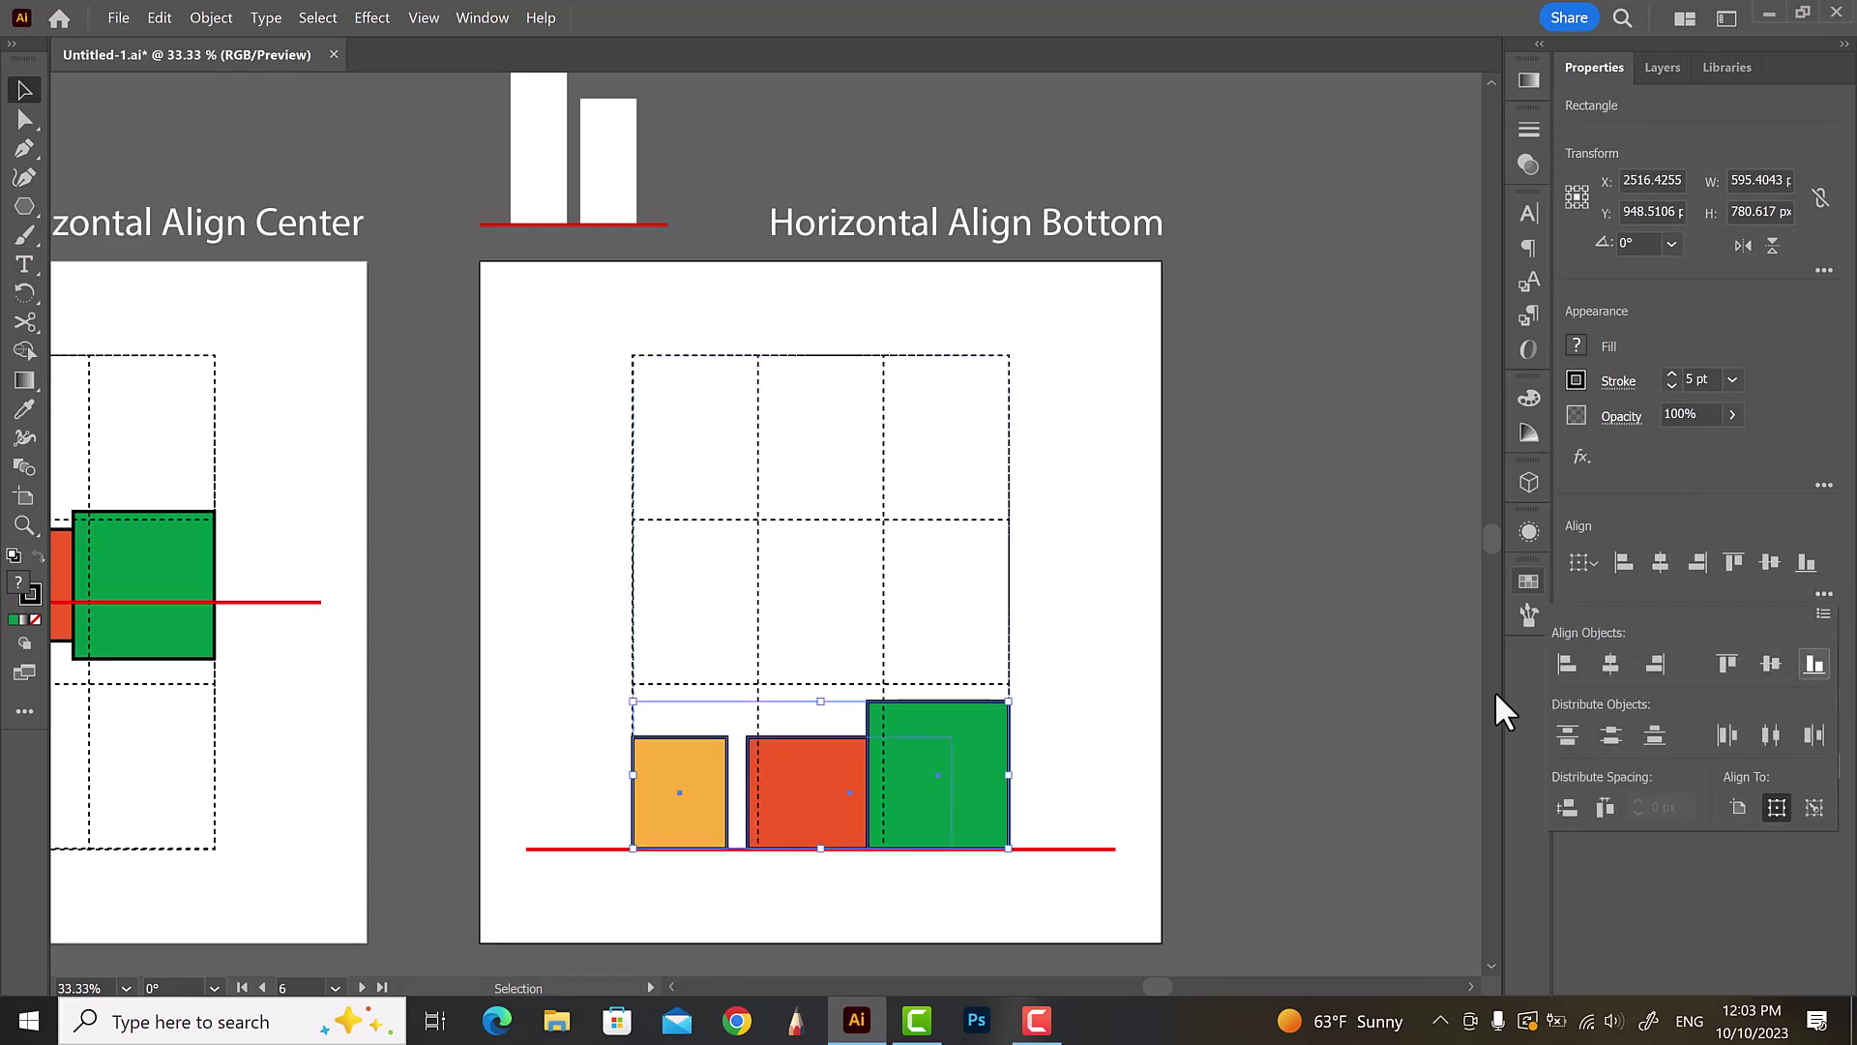
{"action": "left_click", "coordinate": [1156, 619]}
- Distribute the three coloured rectangles on the Vertical Distribute Top artboard evenly by their top edges, and deselect them
{"action": "scroll", "coordinate": [1199, 503], "scroll_direction": "down", "scroll_amount": 1}
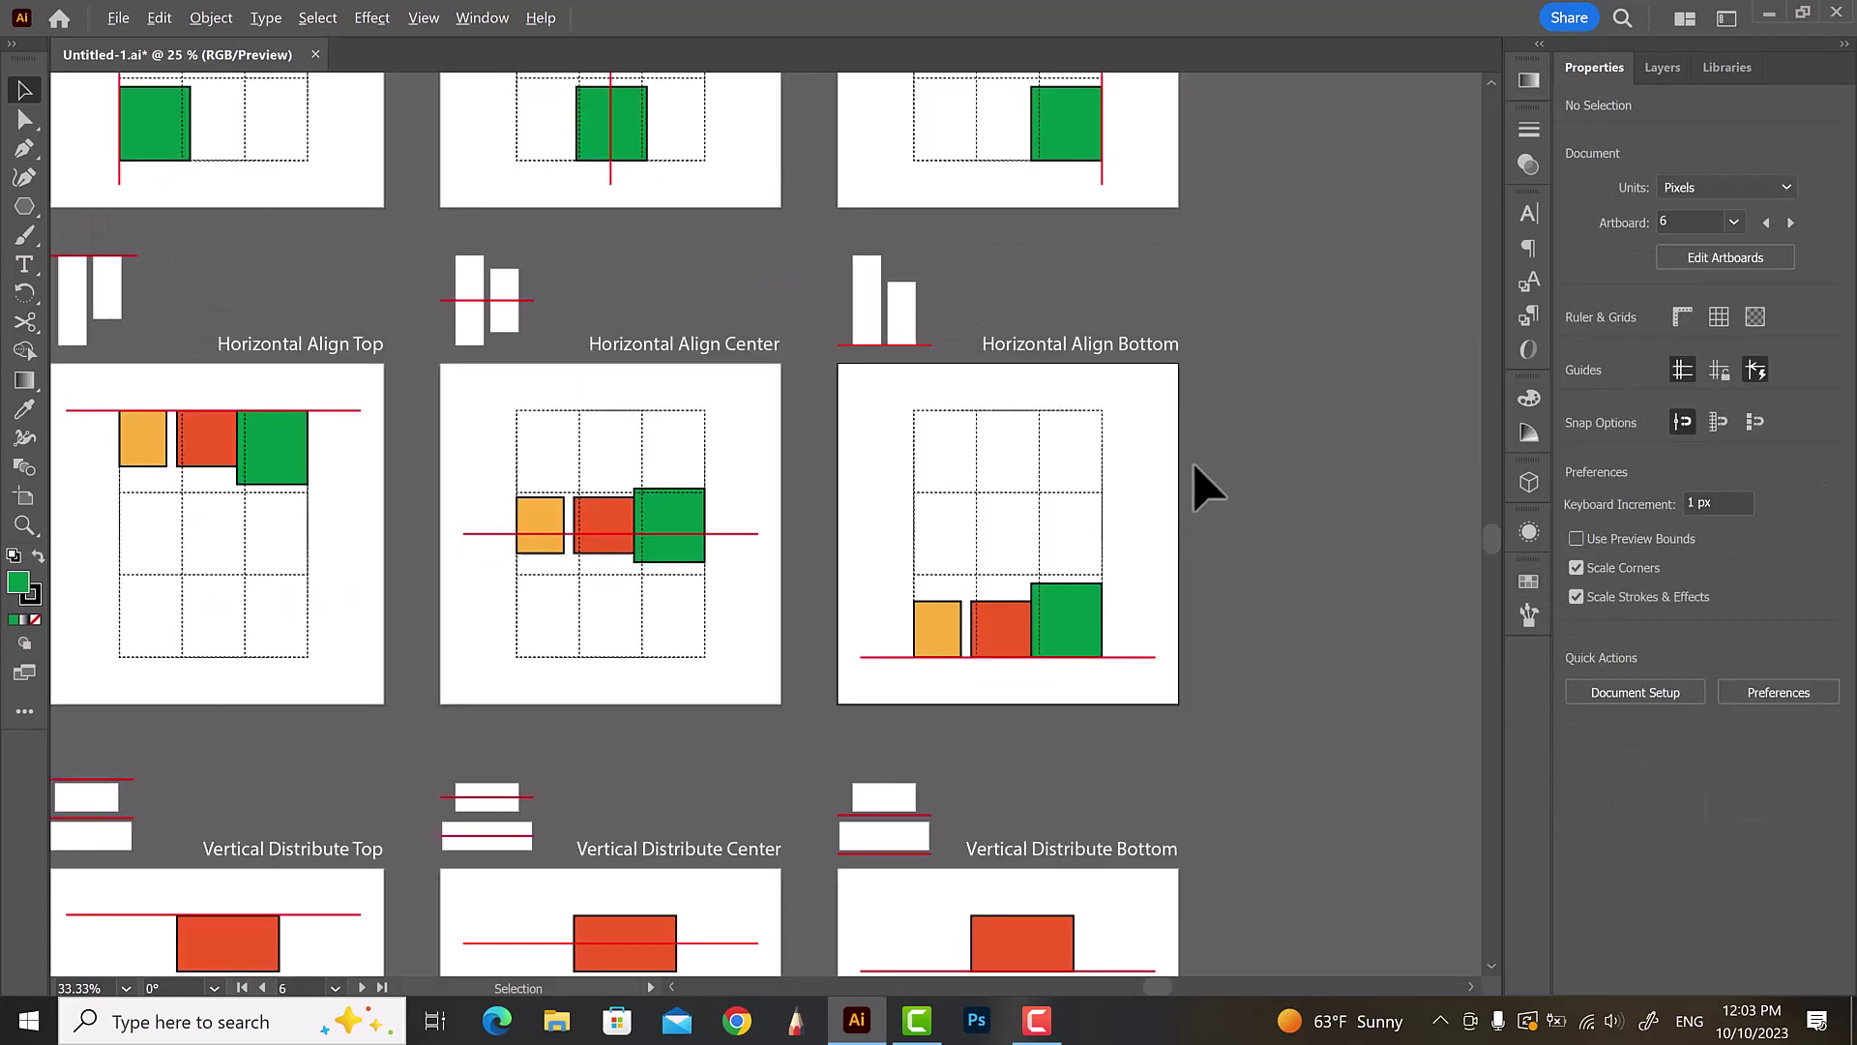
{"action": "scroll", "coordinate": [1198, 498], "scroll_direction": "down", "scroll_amount": 2}
{"action": "scroll", "coordinate": [885, 750], "scroll_direction": "up", "scroll_amount": 1}
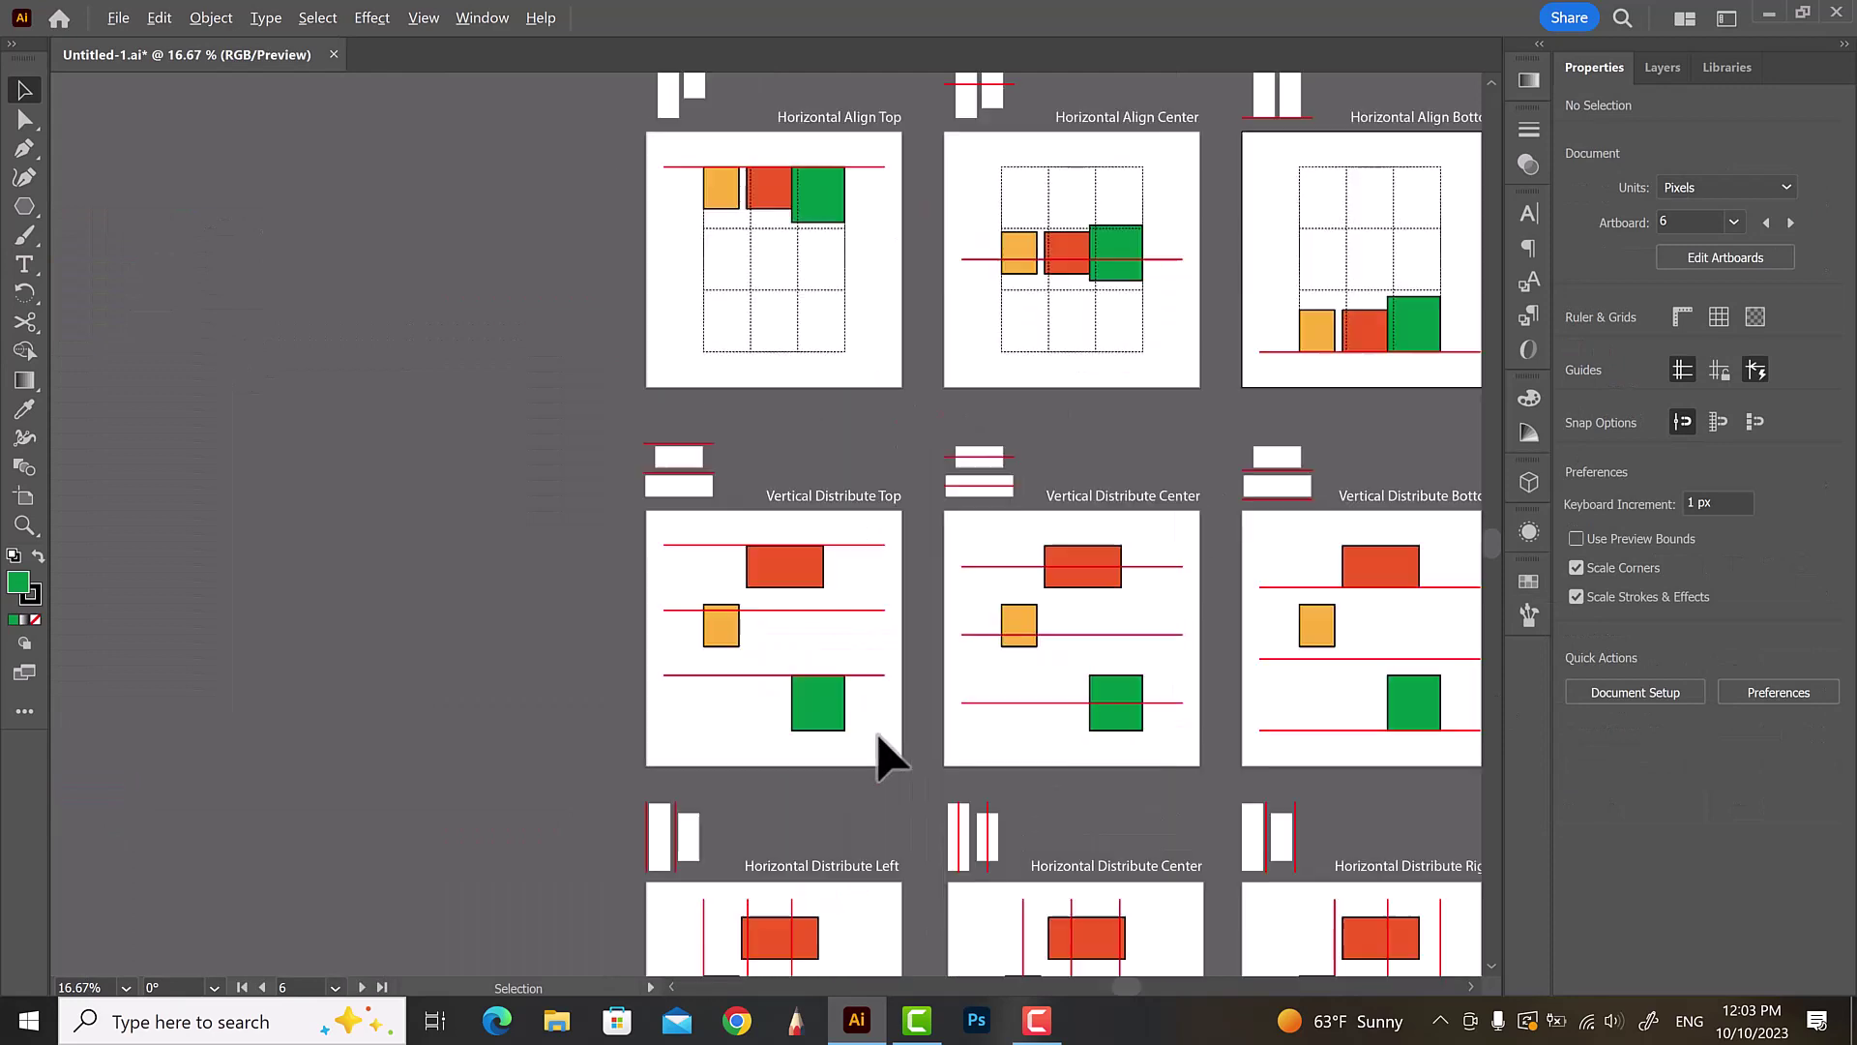
{"action": "scroll", "coordinate": [885, 750], "scroll_direction": "up", "scroll_amount": 1}
{"action": "scroll", "coordinate": [817, 706], "scroll_direction": "up", "scroll_amount": 1}
{"action": "scroll", "coordinate": [841, 705], "scroll_direction": "up", "scroll_amount": 1}
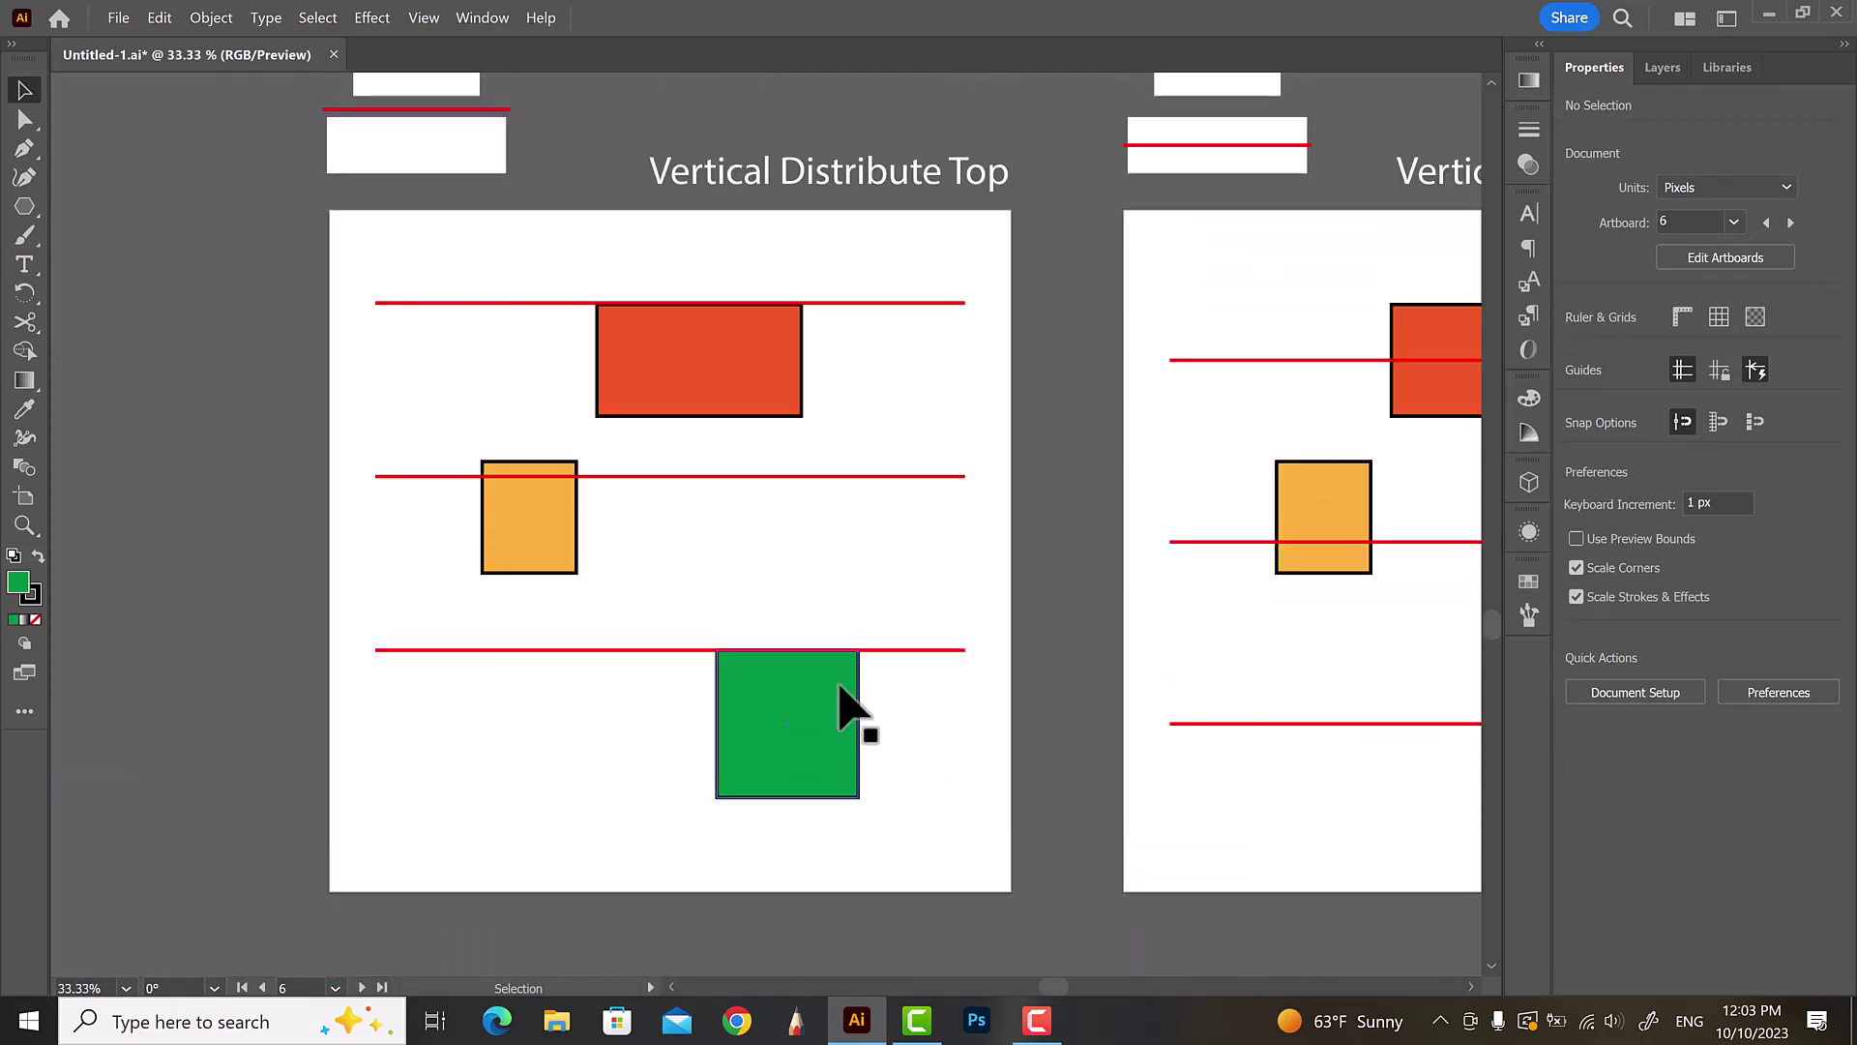
{"action": "scroll", "coordinate": [840, 689], "scroll_direction": "up", "scroll_amount": 1}
{"action": "scroll", "coordinate": [841, 713], "scroll_direction": "down", "scroll_amount": 1}
{"action": "left_click", "coordinate": [812, 788]}
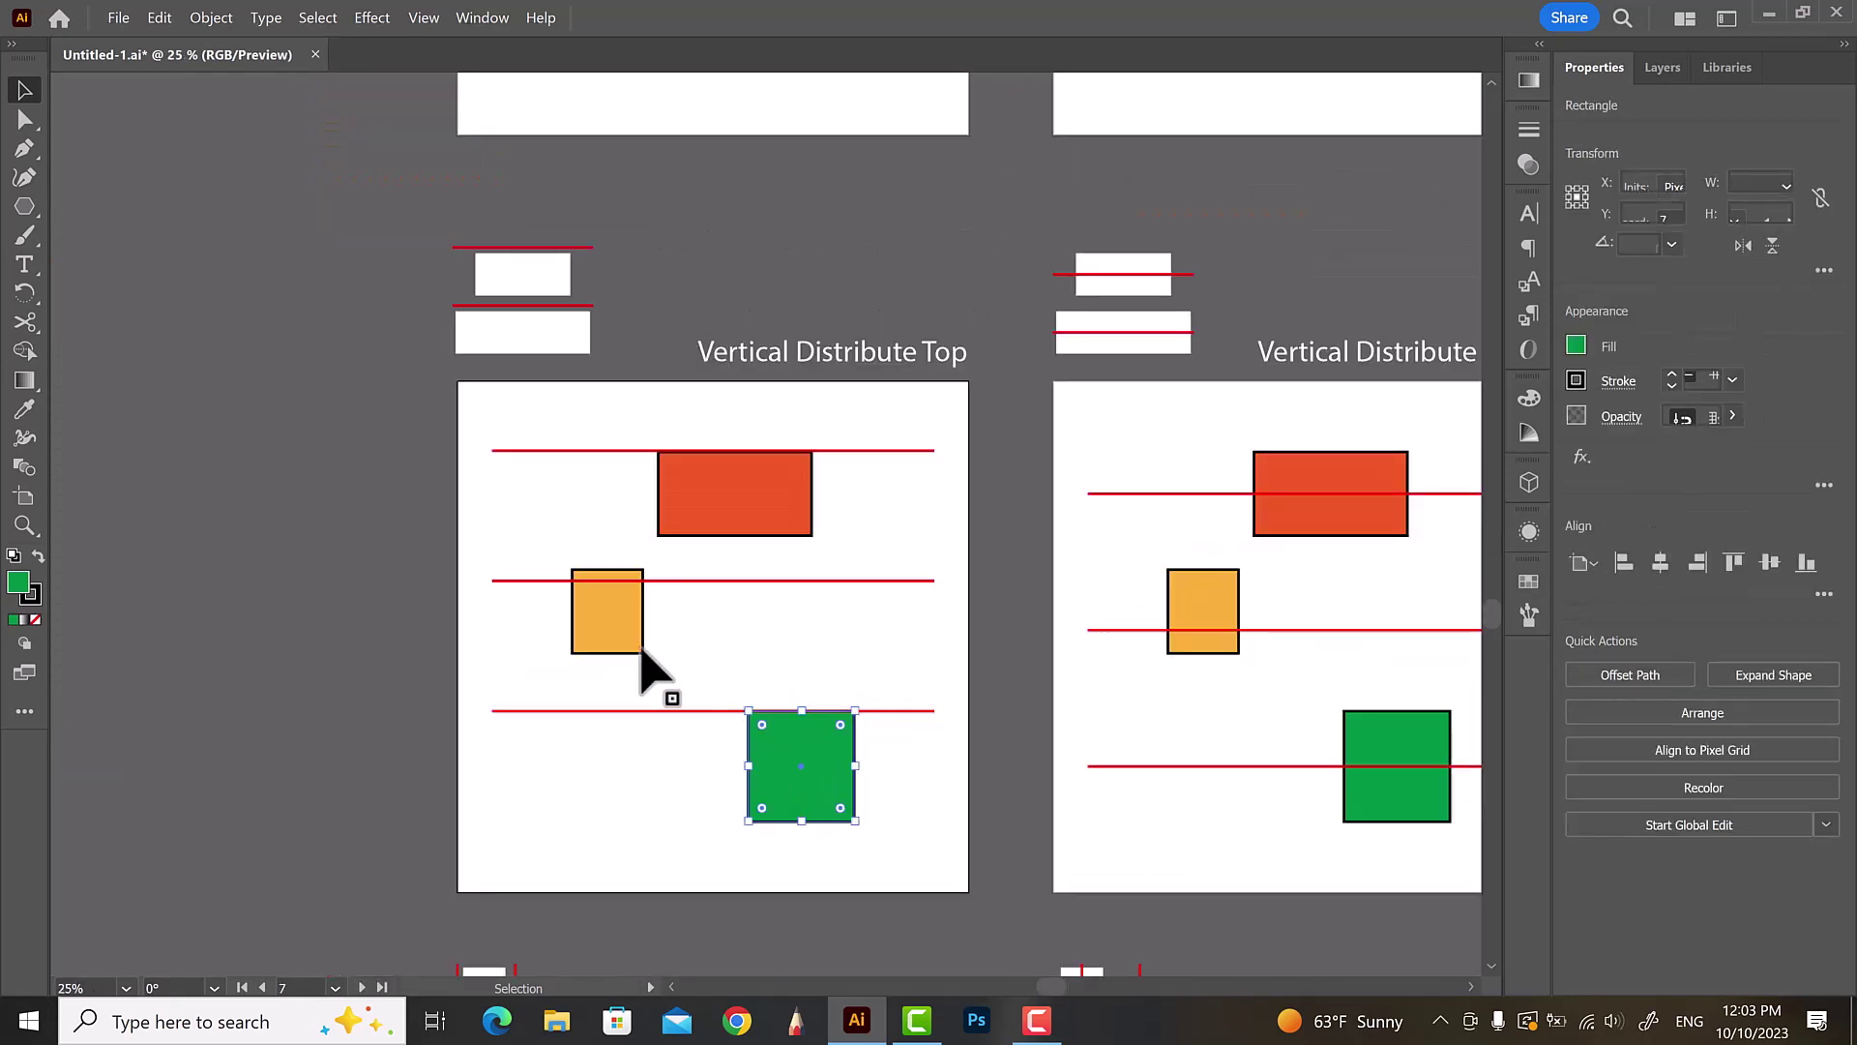
{"action": "left_click", "coordinate": [638, 647], "text": "shift"}
{"action": "left_click", "coordinate": [737, 522], "text": "shift"}
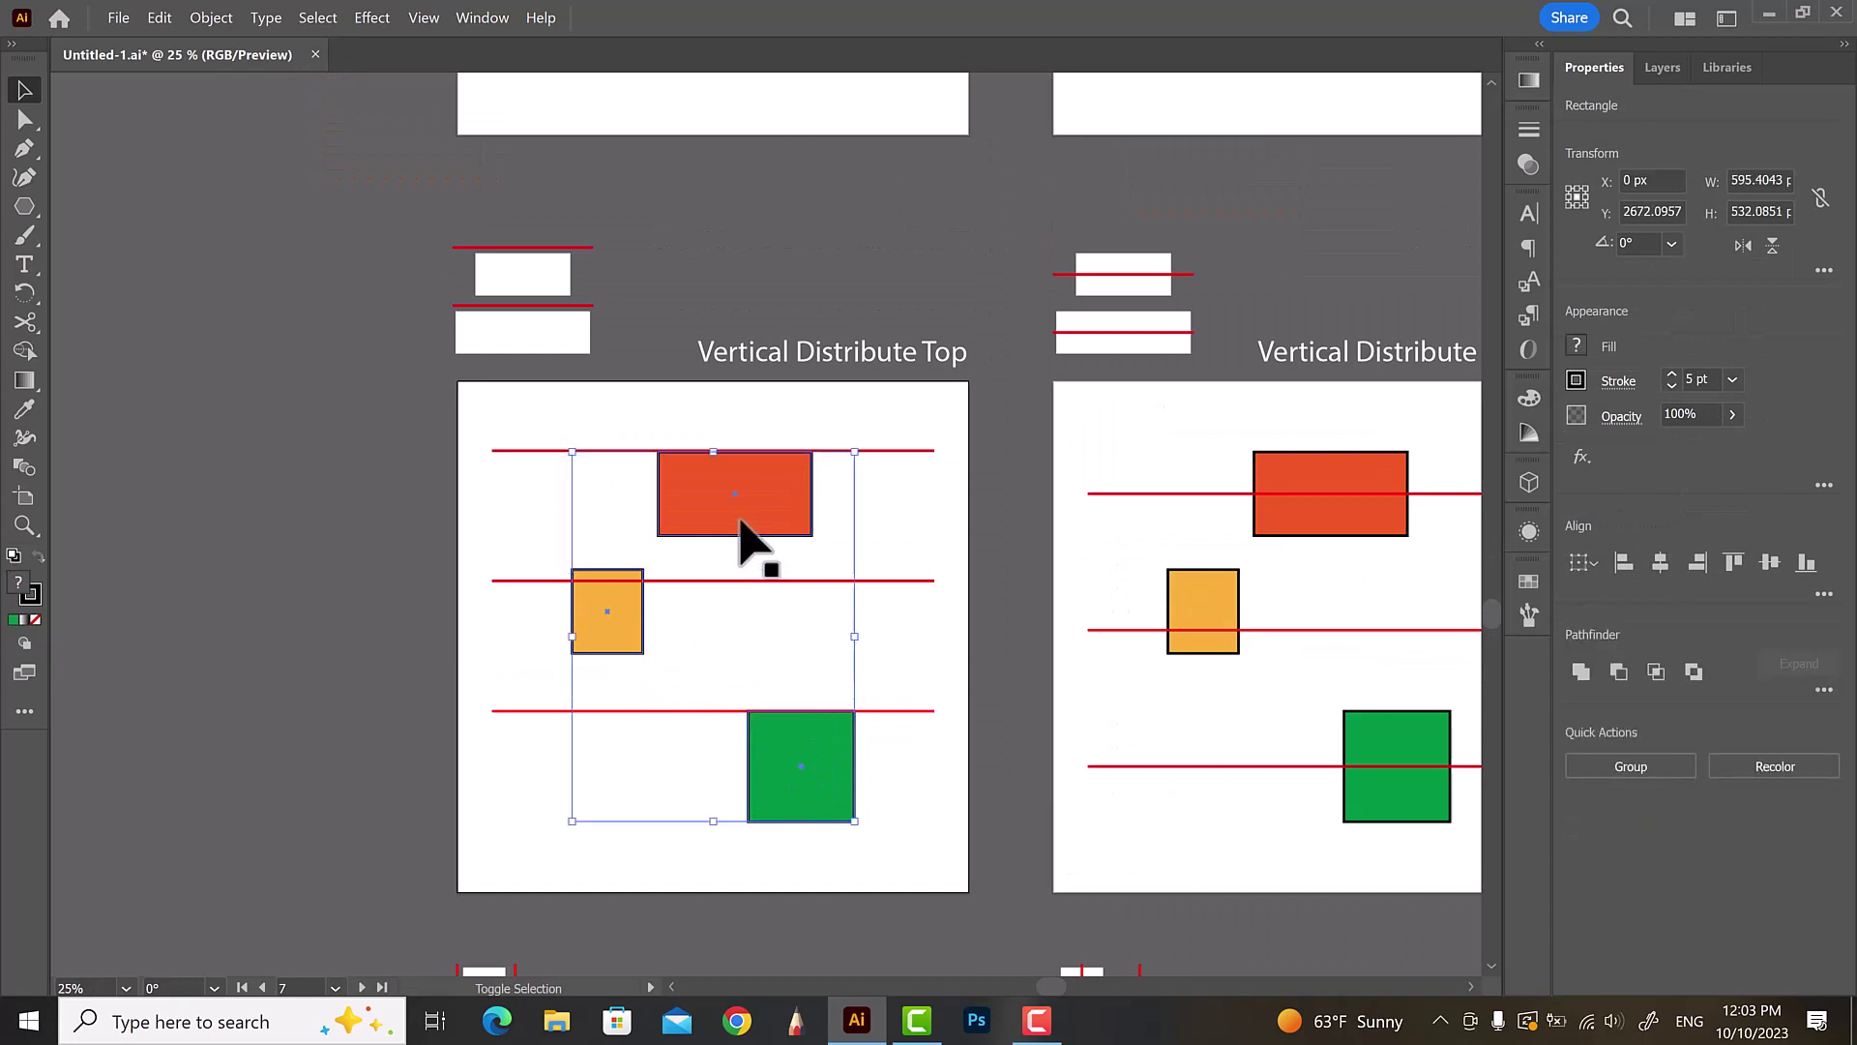
{"action": "left_click", "coordinate": [1825, 594]}
{"action": "left_click", "coordinate": [1576, 731]}
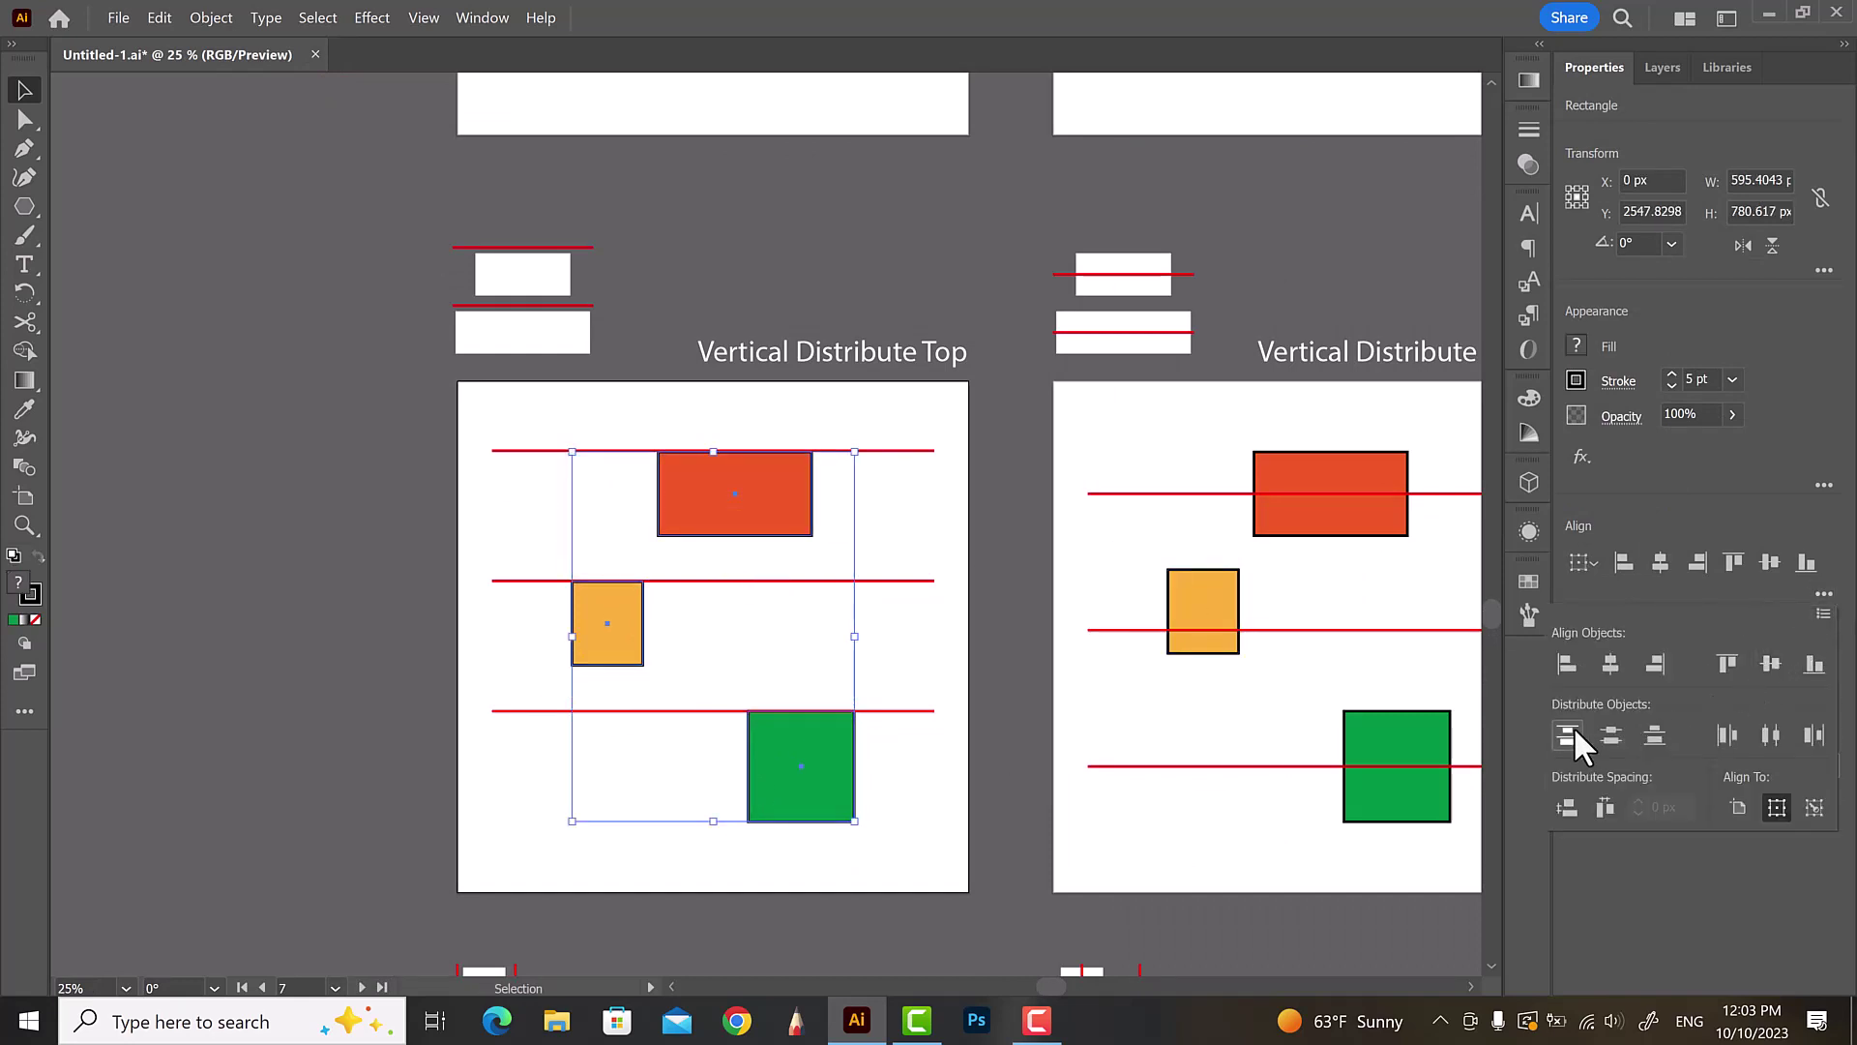
{"action": "left_click", "coordinate": [929, 808]}
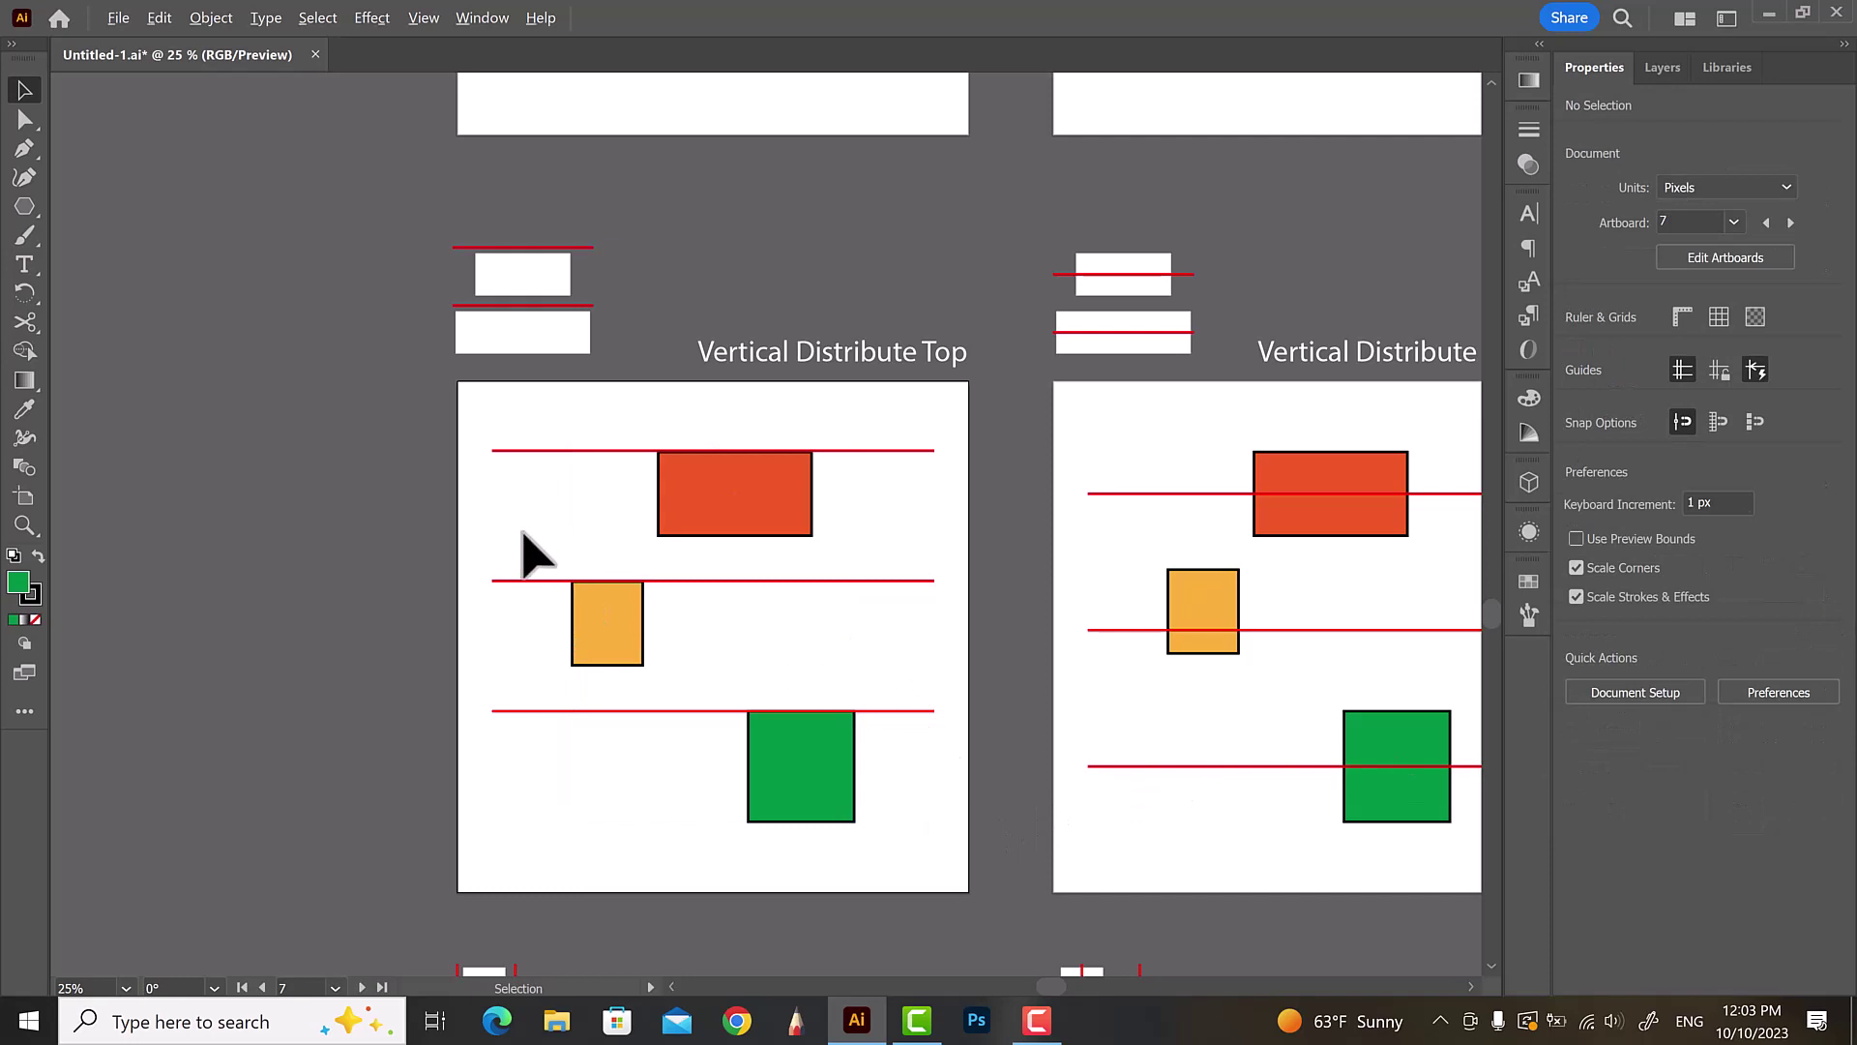
- Distribute the three coloured rectangles on the Vertical Distribute Center artboard evenly by their vertical centers, and deselect them
{"action": "scroll", "coordinate": [535, 554], "scroll_direction": "down", "scroll_amount": 2}
{"action": "scroll", "coordinate": [967, 642], "scroll_direction": "up", "scroll_amount": 2}
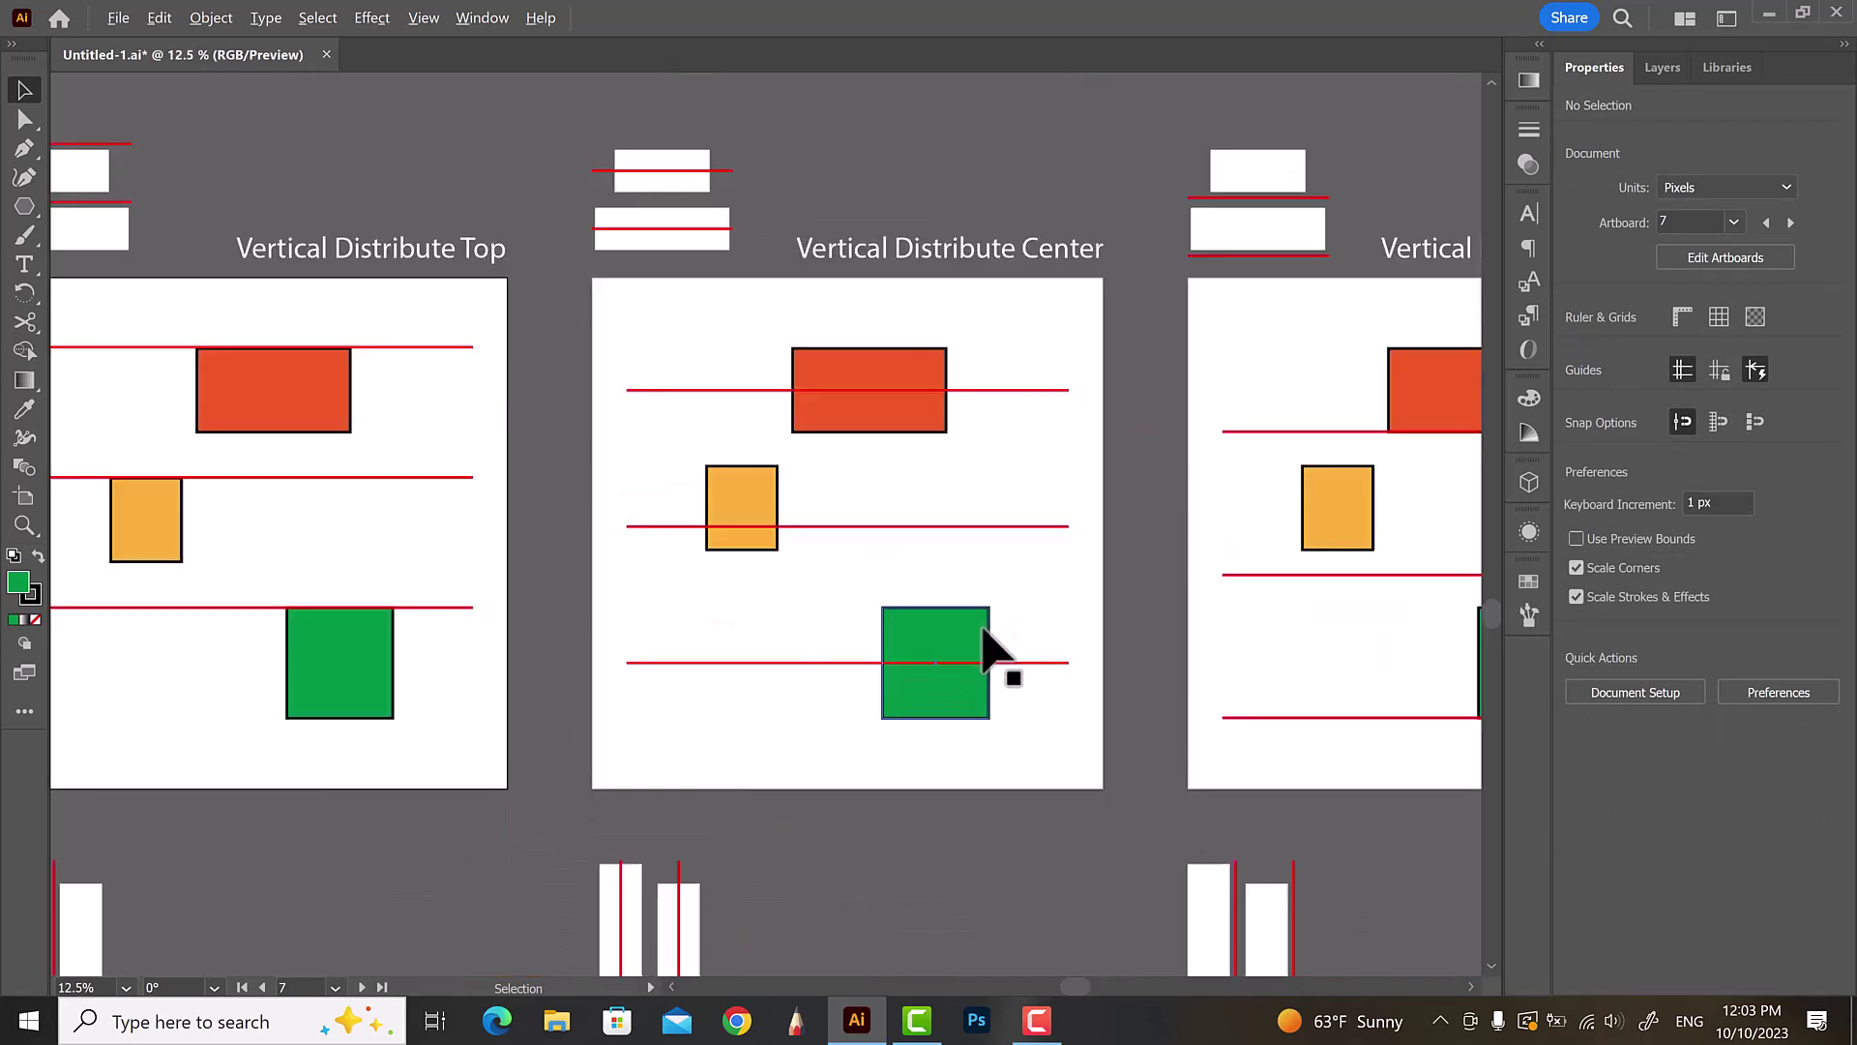
{"action": "left_click", "coordinate": [744, 503], "text": "shift"}
{"action": "left_click", "coordinate": [914, 425], "text": "shift"}
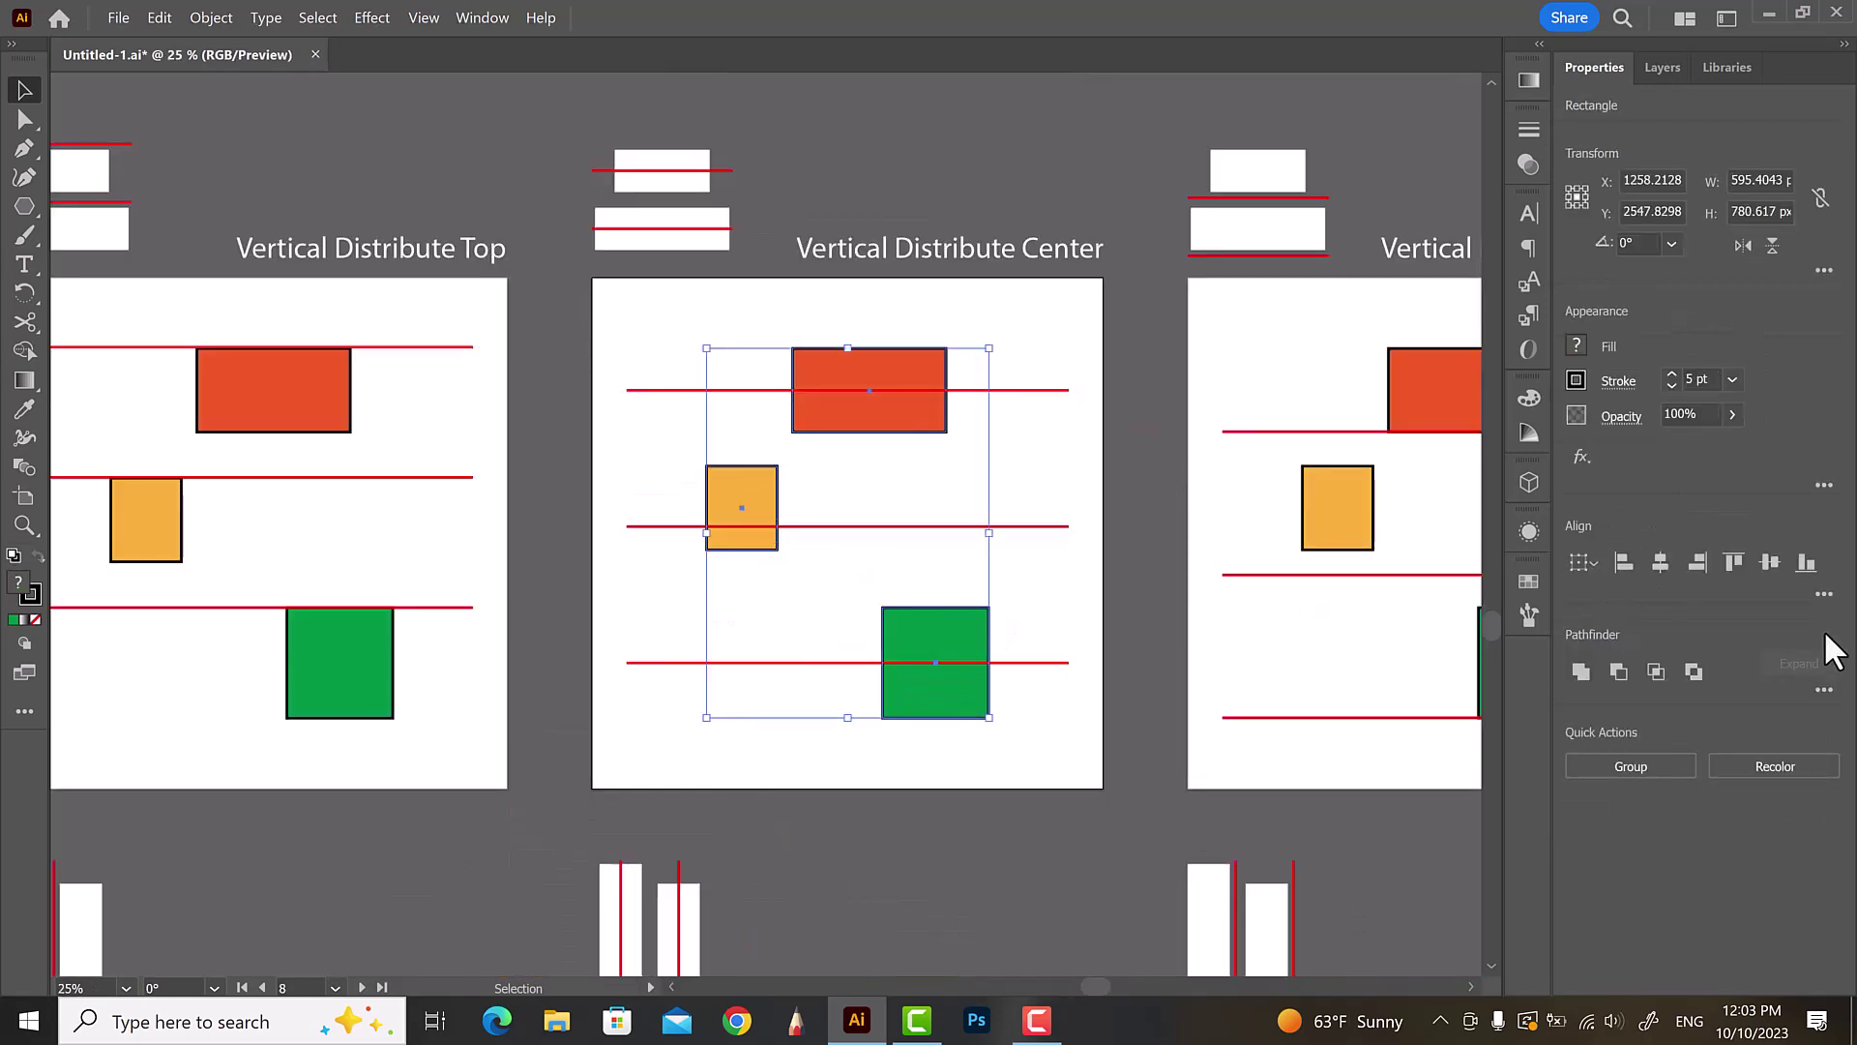
{"action": "left_click", "coordinate": [1611, 732]}
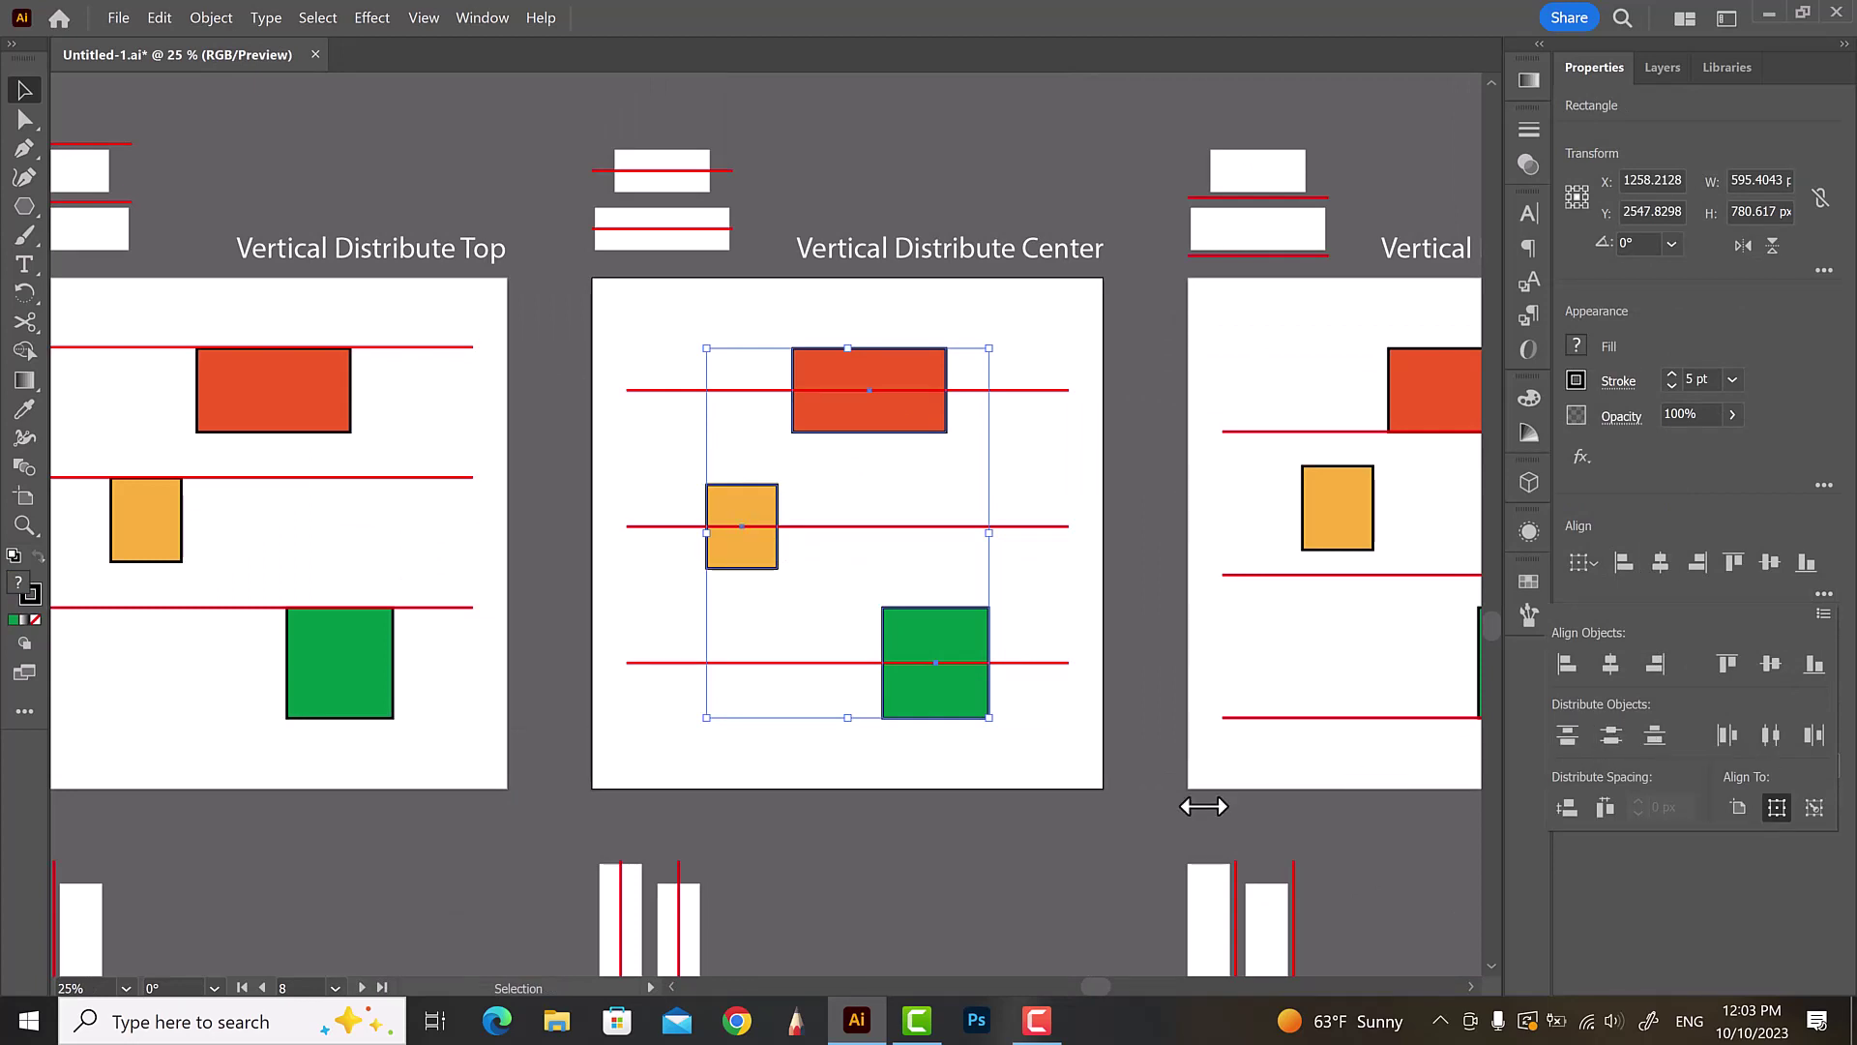
{"action": "left_click", "coordinate": [580, 693]}
- Distribute the three coloured rectangles on the Vertical Distribute Bottom artboard evenly by their bottom edges, and deselect them
{"action": "scroll", "coordinate": [489, 677], "scroll_direction": "down", "scroll_amount": 2}
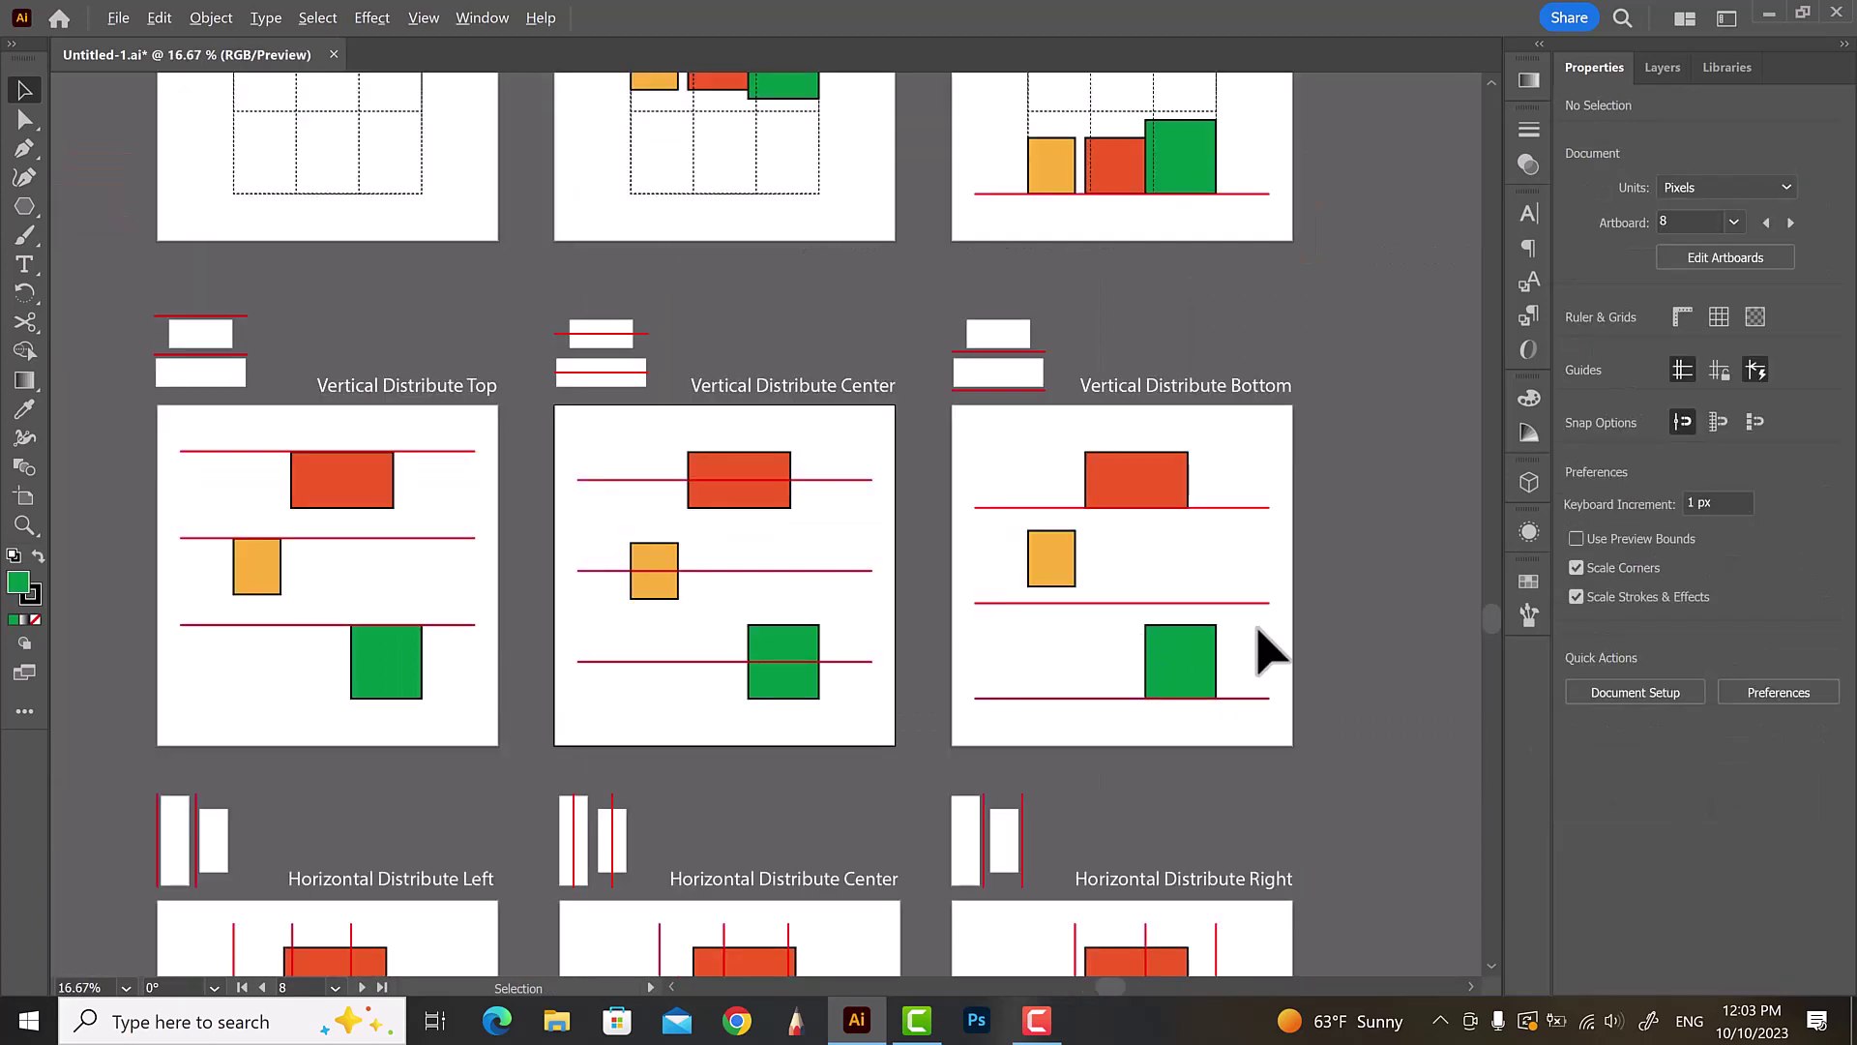
{"action": "scroll", "coordinate": [1263, 643], "scroll_direction": "up", "scroll_amount": 2}
{"action": "scroll", "coordinate": [1267, 619], "scroll_direction": "up", "scroll_amount": 2}
{"action": "scroll", "coordinate": [1277, 663], "scroll_direction": "up", "scroll_amount": 1}
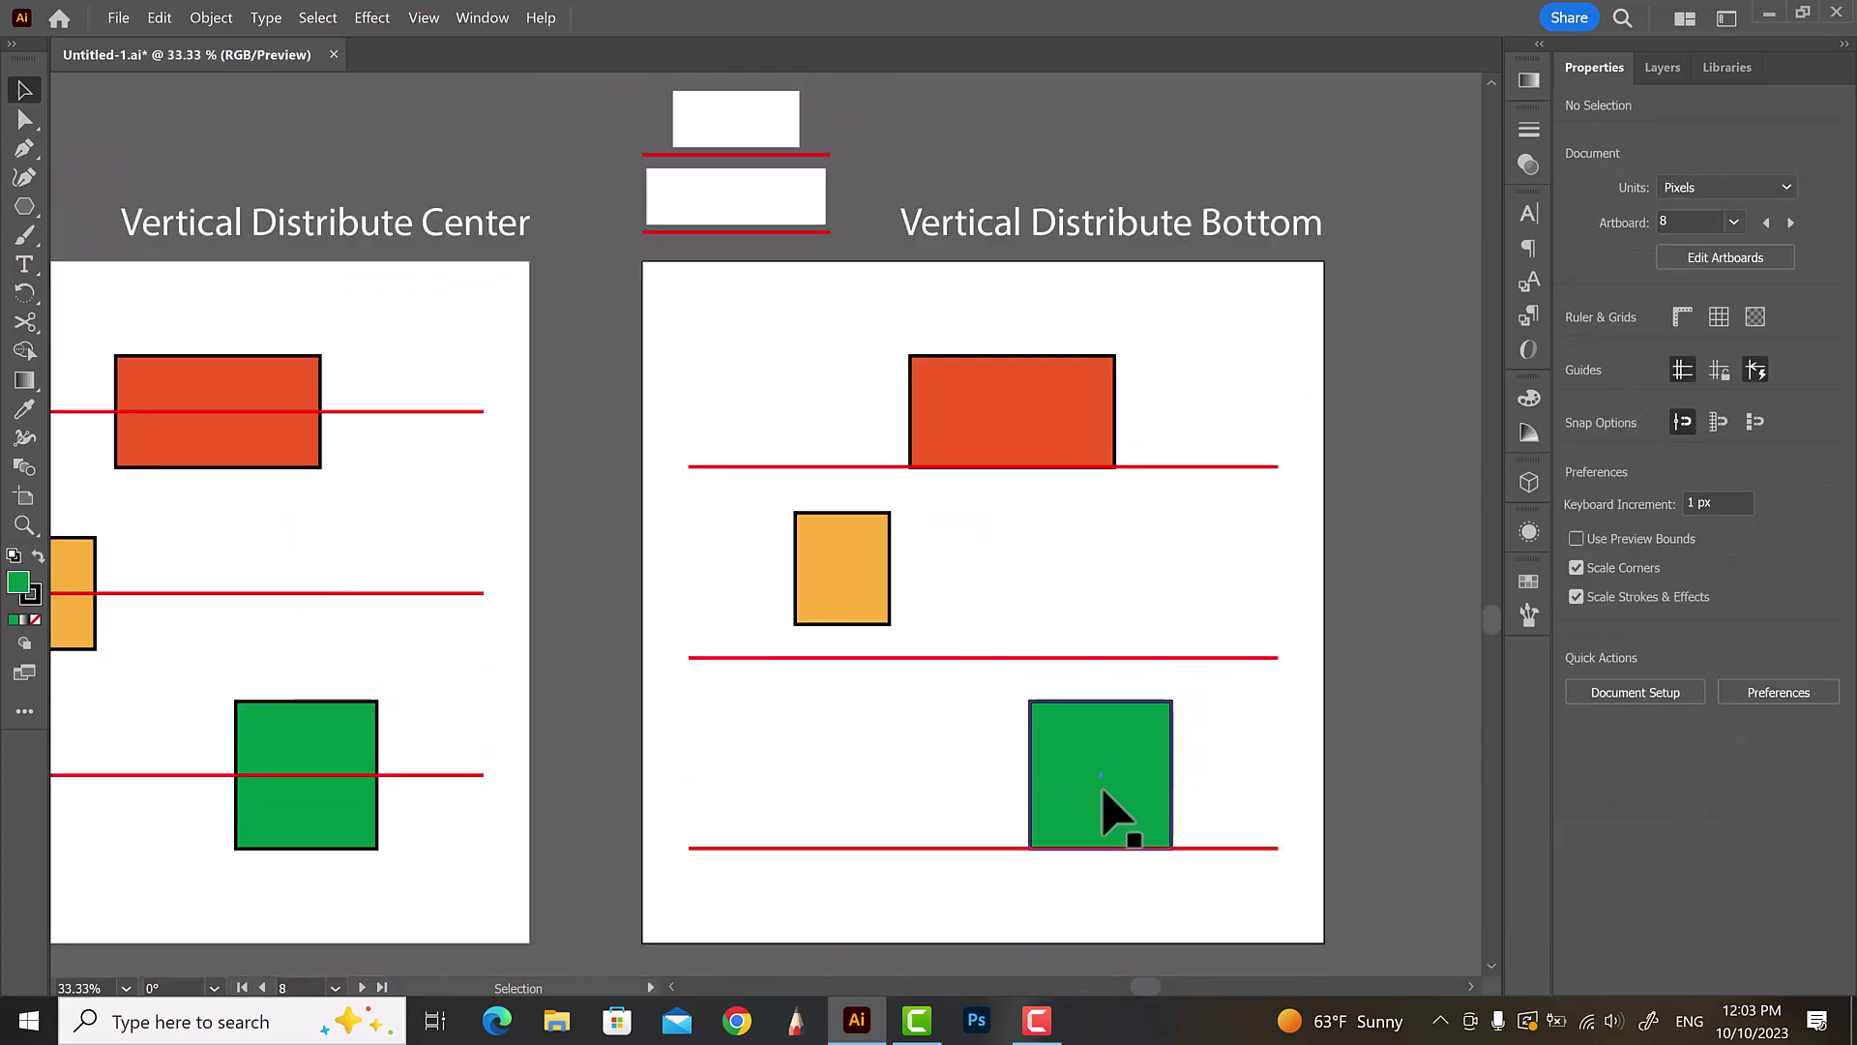
{"action": "left_click", "coordinate": [1150, 703]}
{"action": "left_click", "coordinate": [834, 590], "text": "shift"}
{"action": "left_click", "coordinate": [1020, 418], "text": "shift"}
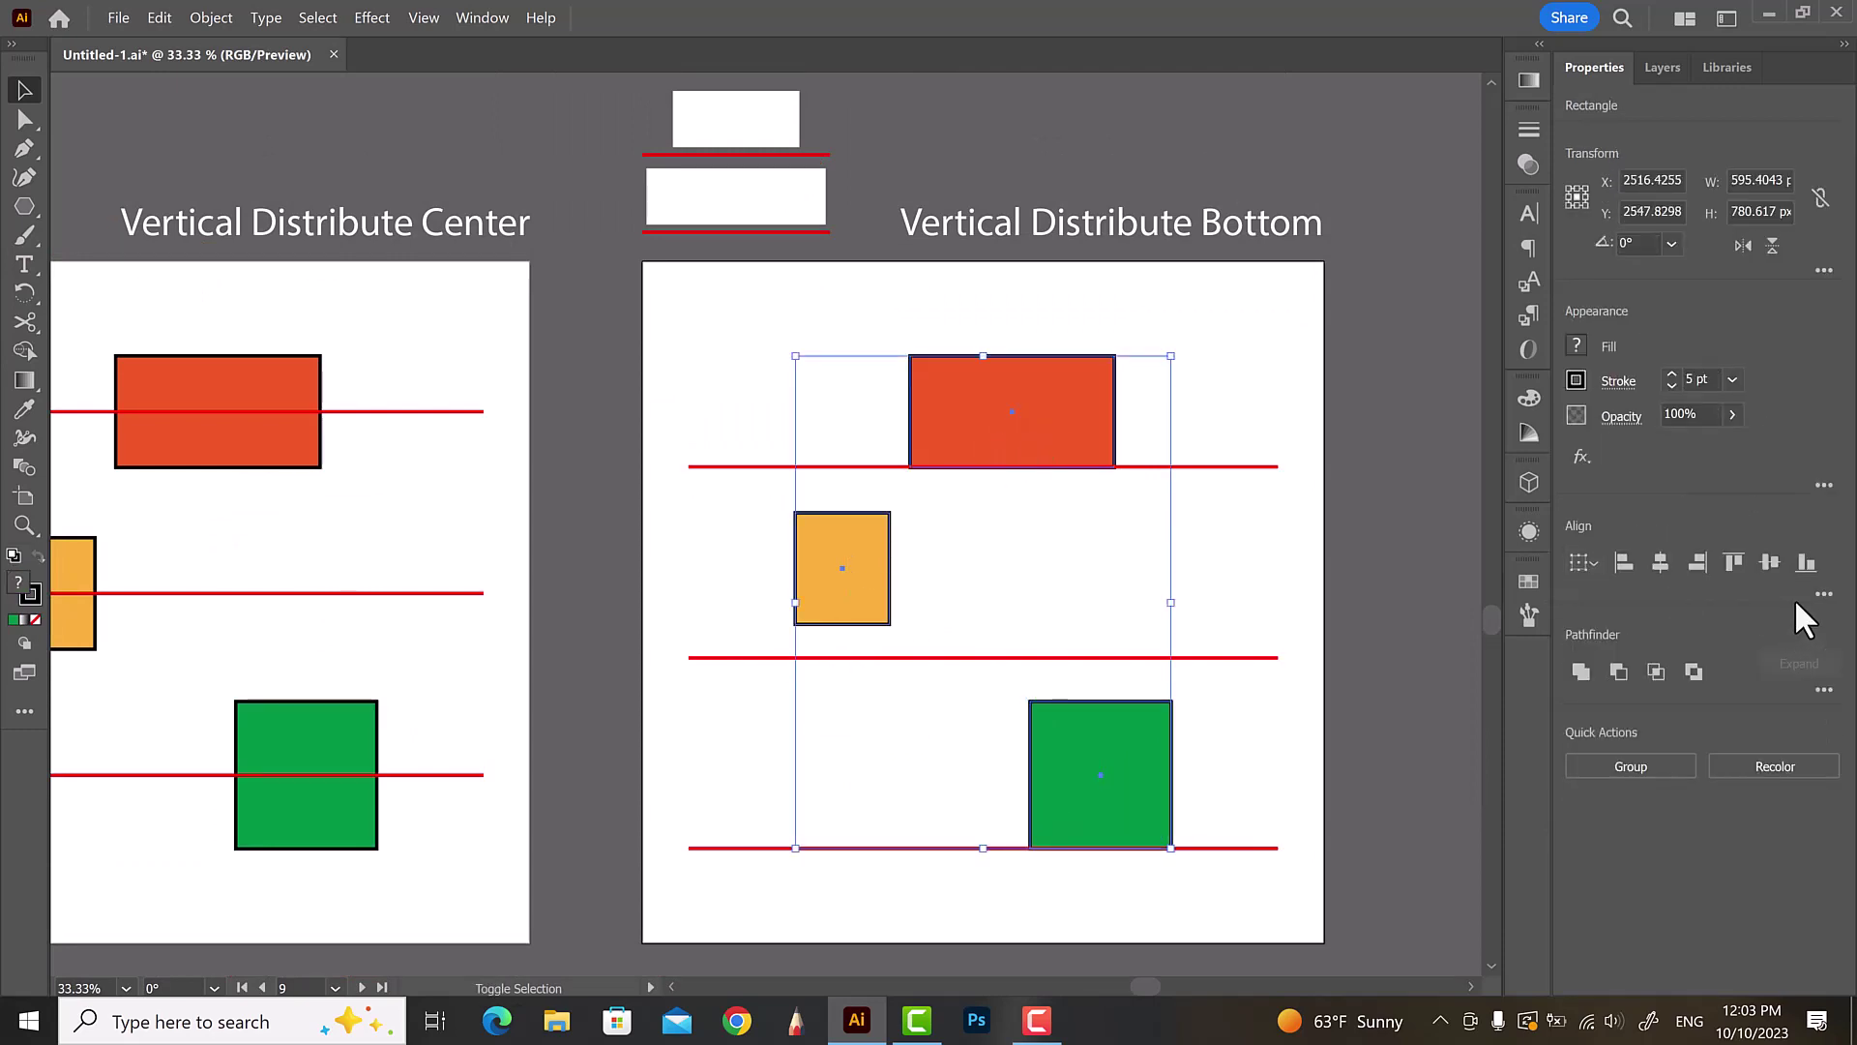
{"action": "left_click", "coordinate": [1825, 595]}
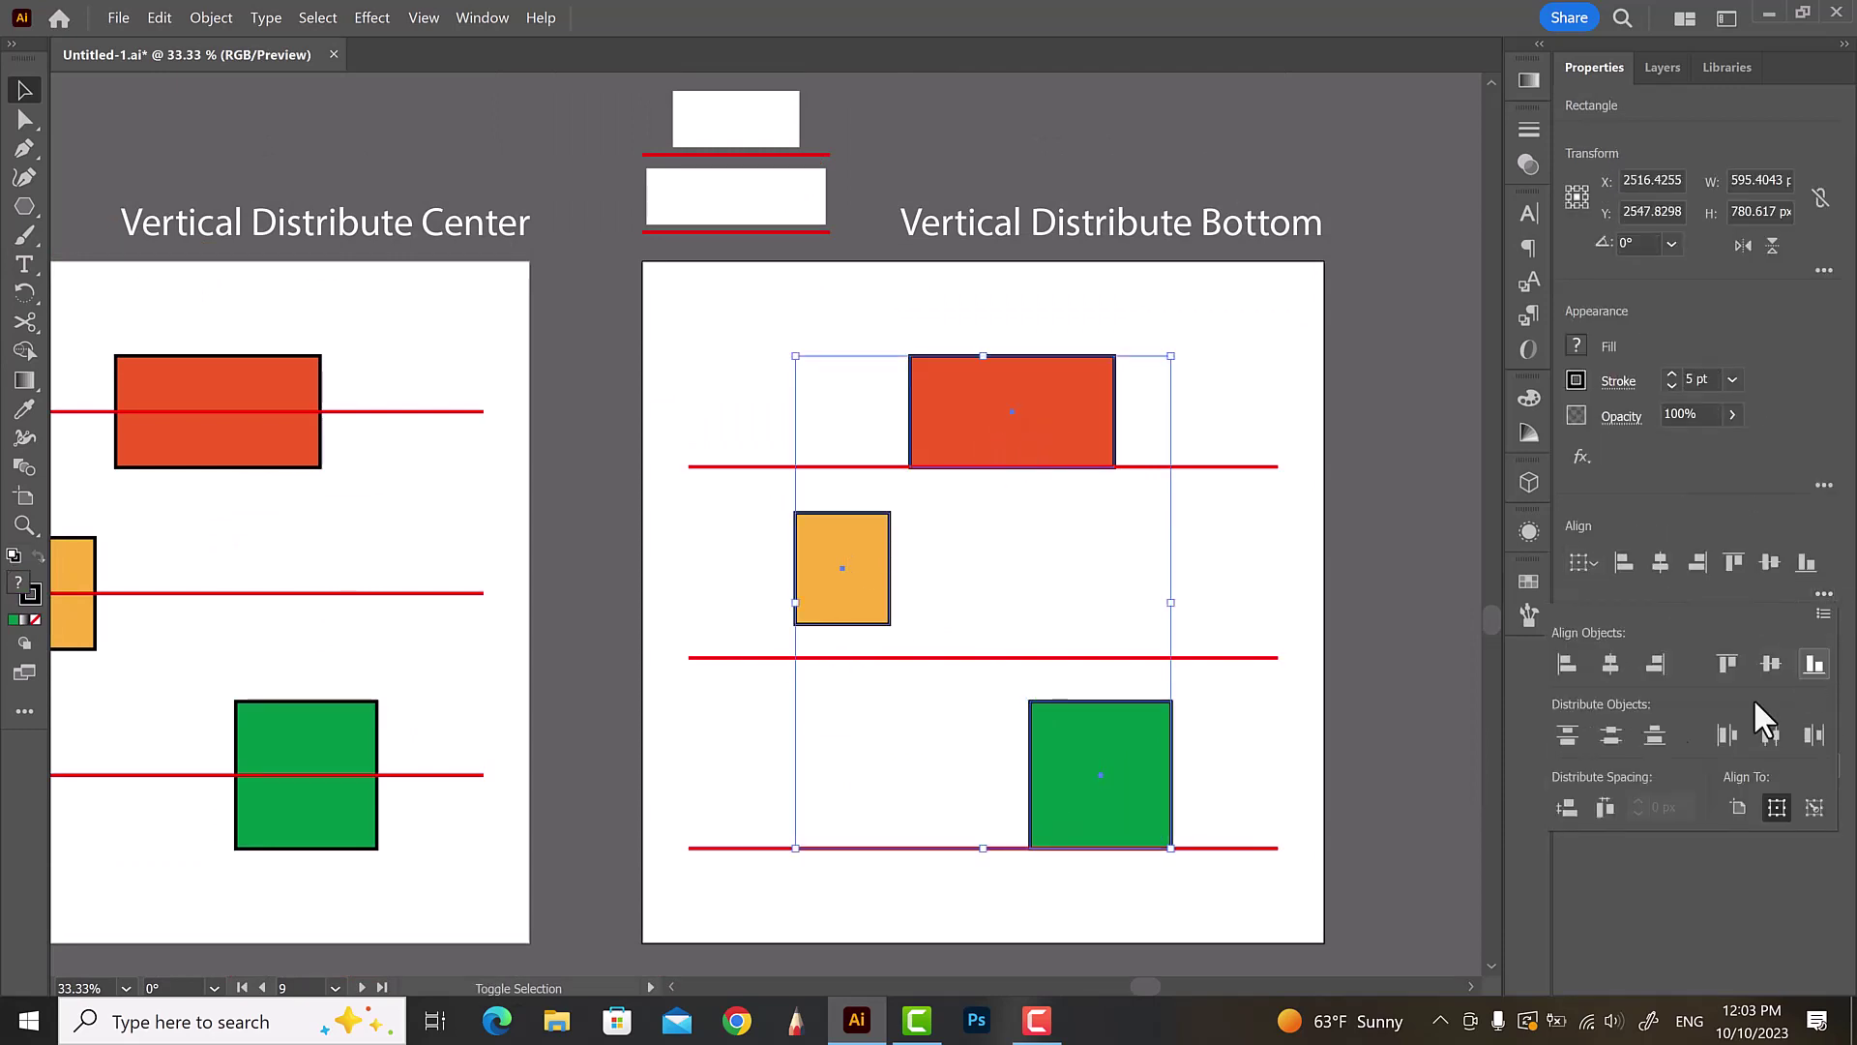
{"action": "left_click", "coordinate": [1655, 736]}
{"action": "left_click", "coordinate": [1368, 594]}
{"action": "left_click", "coordinate": [1360, 583]}
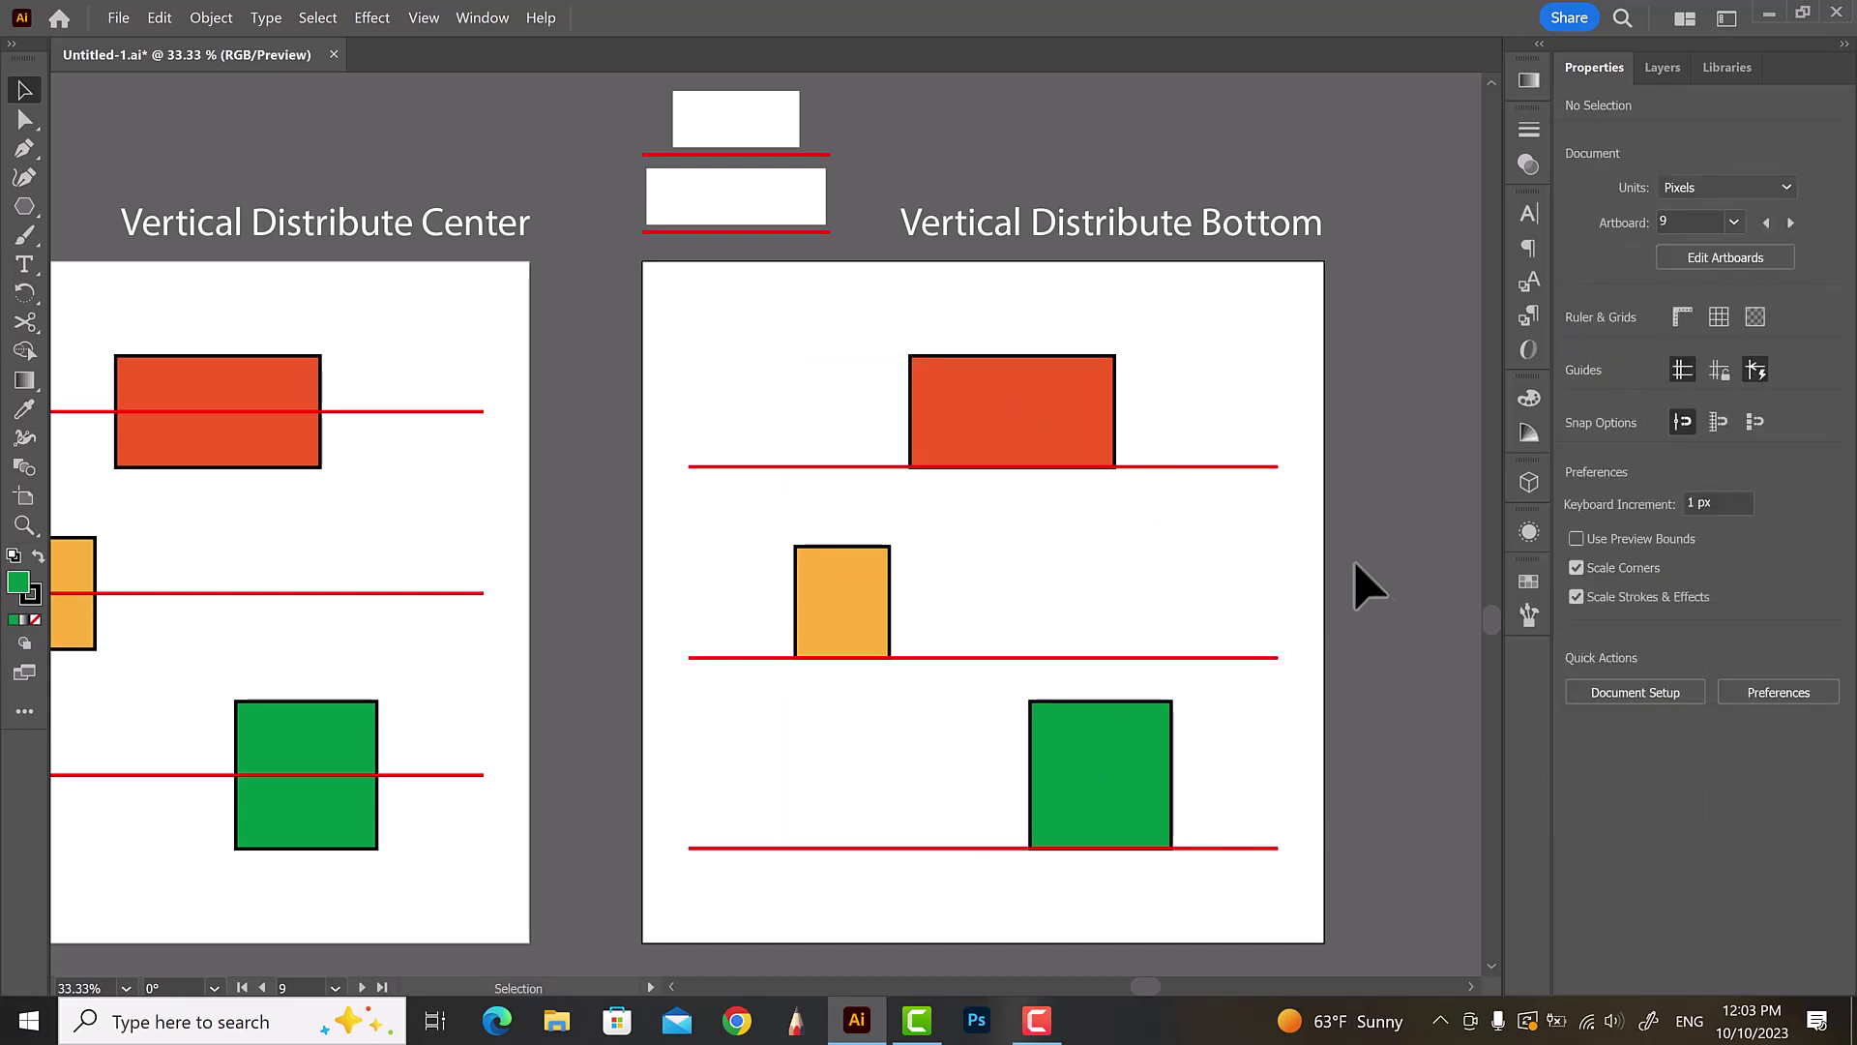
- Distribute the three coloured rectangles on the Horizontal Distribute Left artboard evenly by their left edges, and deselect them
{"action": "scroll", "coordinate": [1335, 517], "scroll_direction": "down", "scroll_amount": 2}
{"action": "scroll", "coordinate": [1340, 520], "scroll_direction": "down", "scroll_amount": 1}
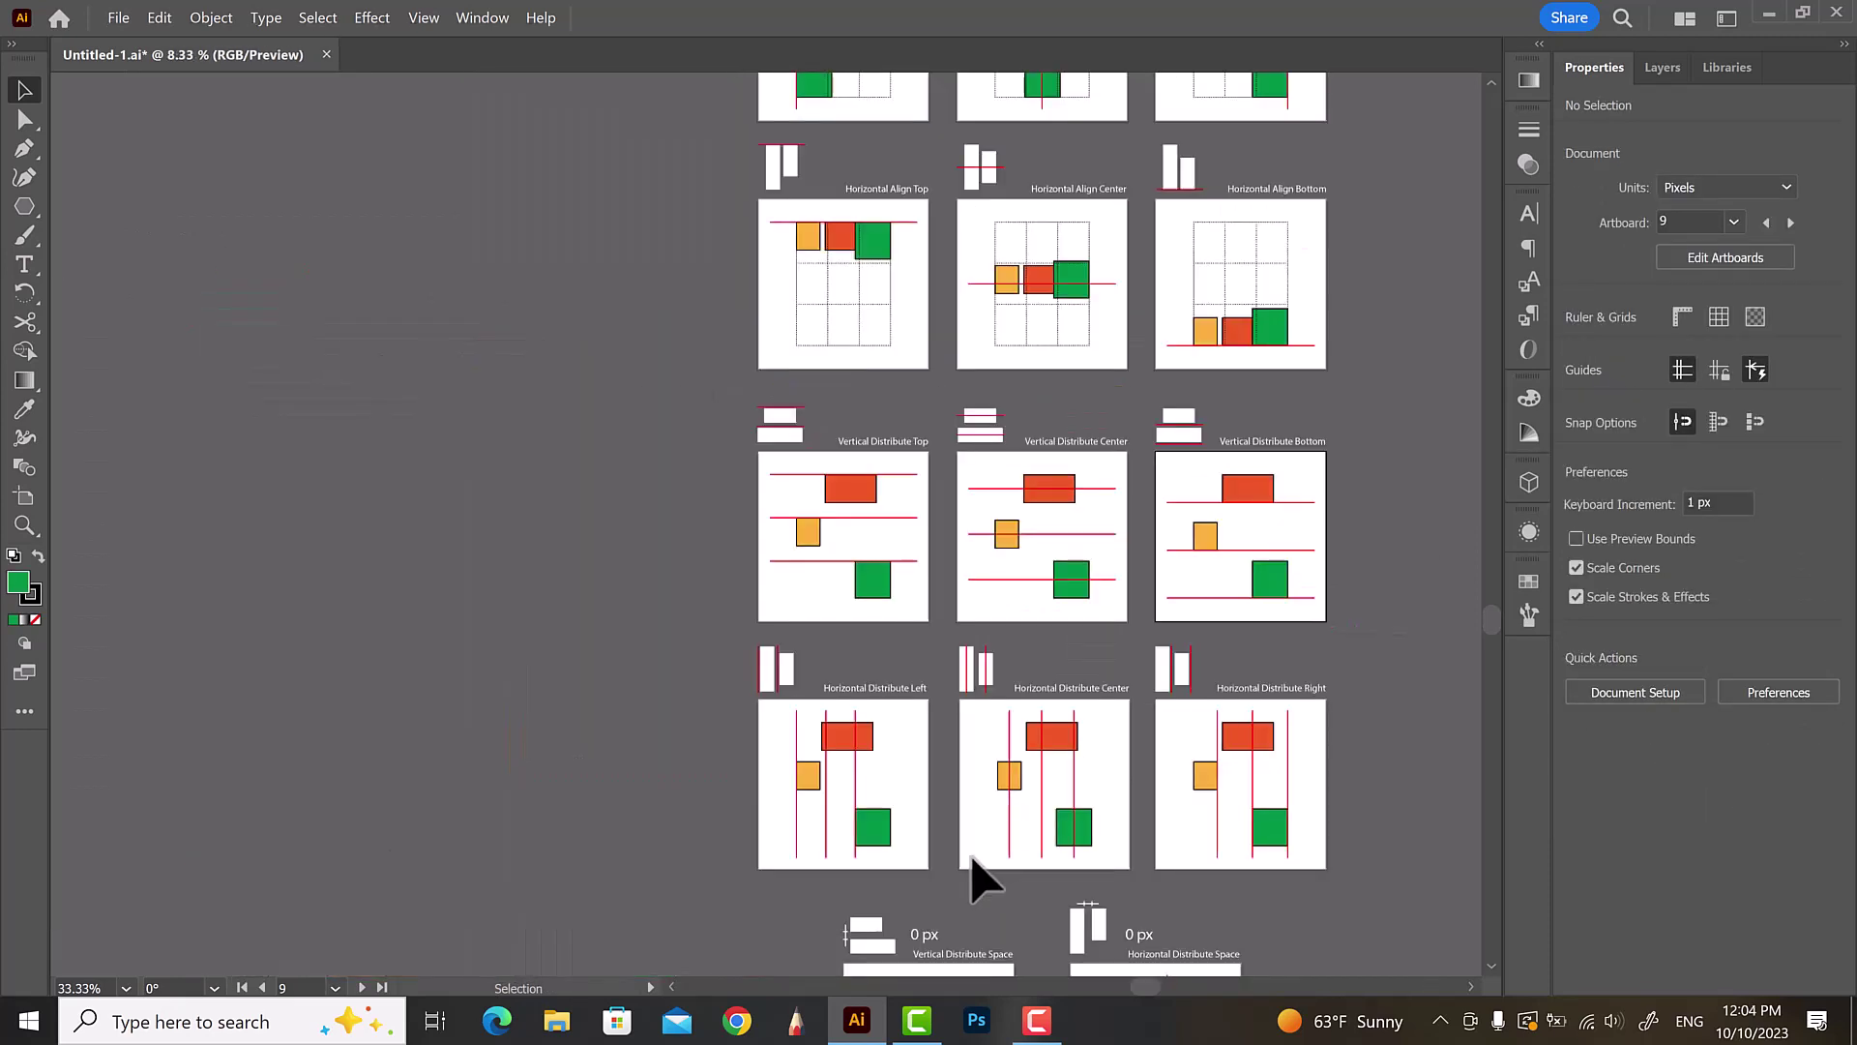
{"action": "scroll", "coordinate": [879, 850], "scroll_direction": "up", "scroll_amount": 3}
{"action": "scroll", "coordinate": [852, 805], "scroll_direction": "up", "scroll_amount": 2}
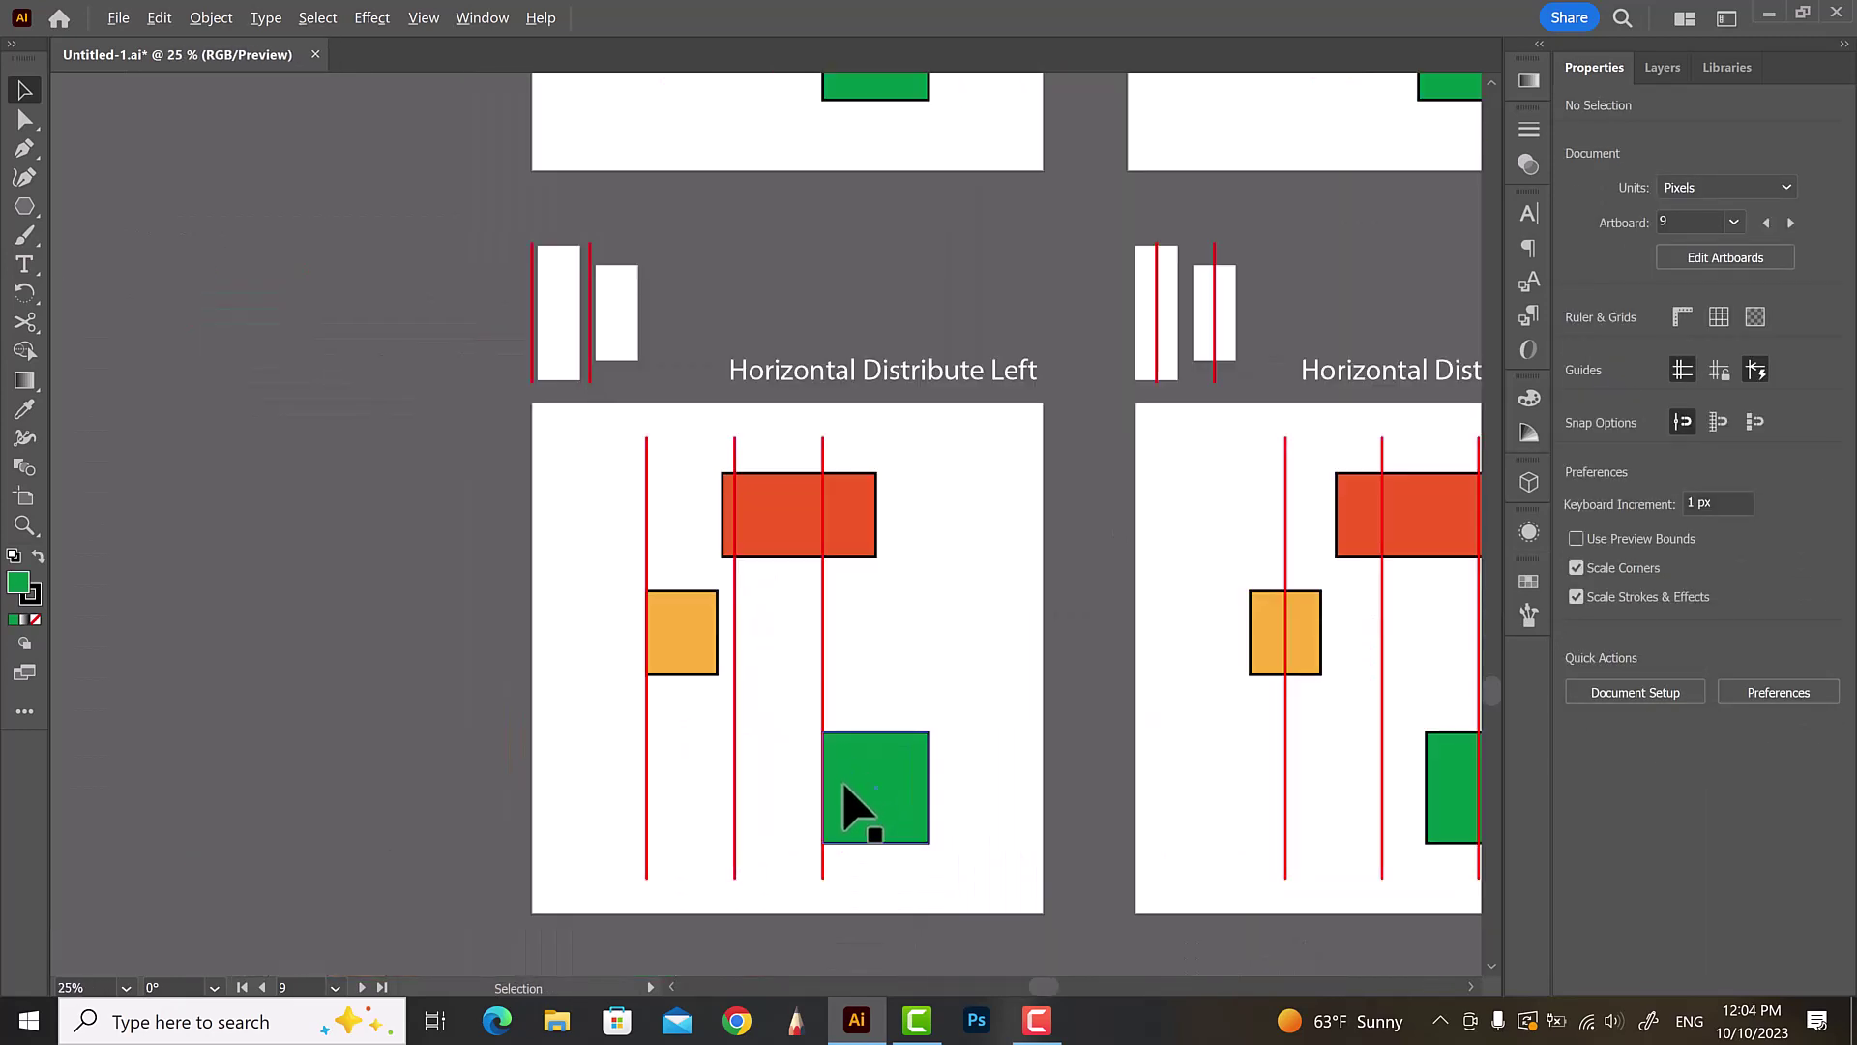
{"action": "left_click", "coordinate": [860, 782]}
{"action": "left_click", "coordinate": [672, 638], "text": "shift"}
{"action": "left_click", "coordinate": [775, 560], "text": "shift"}
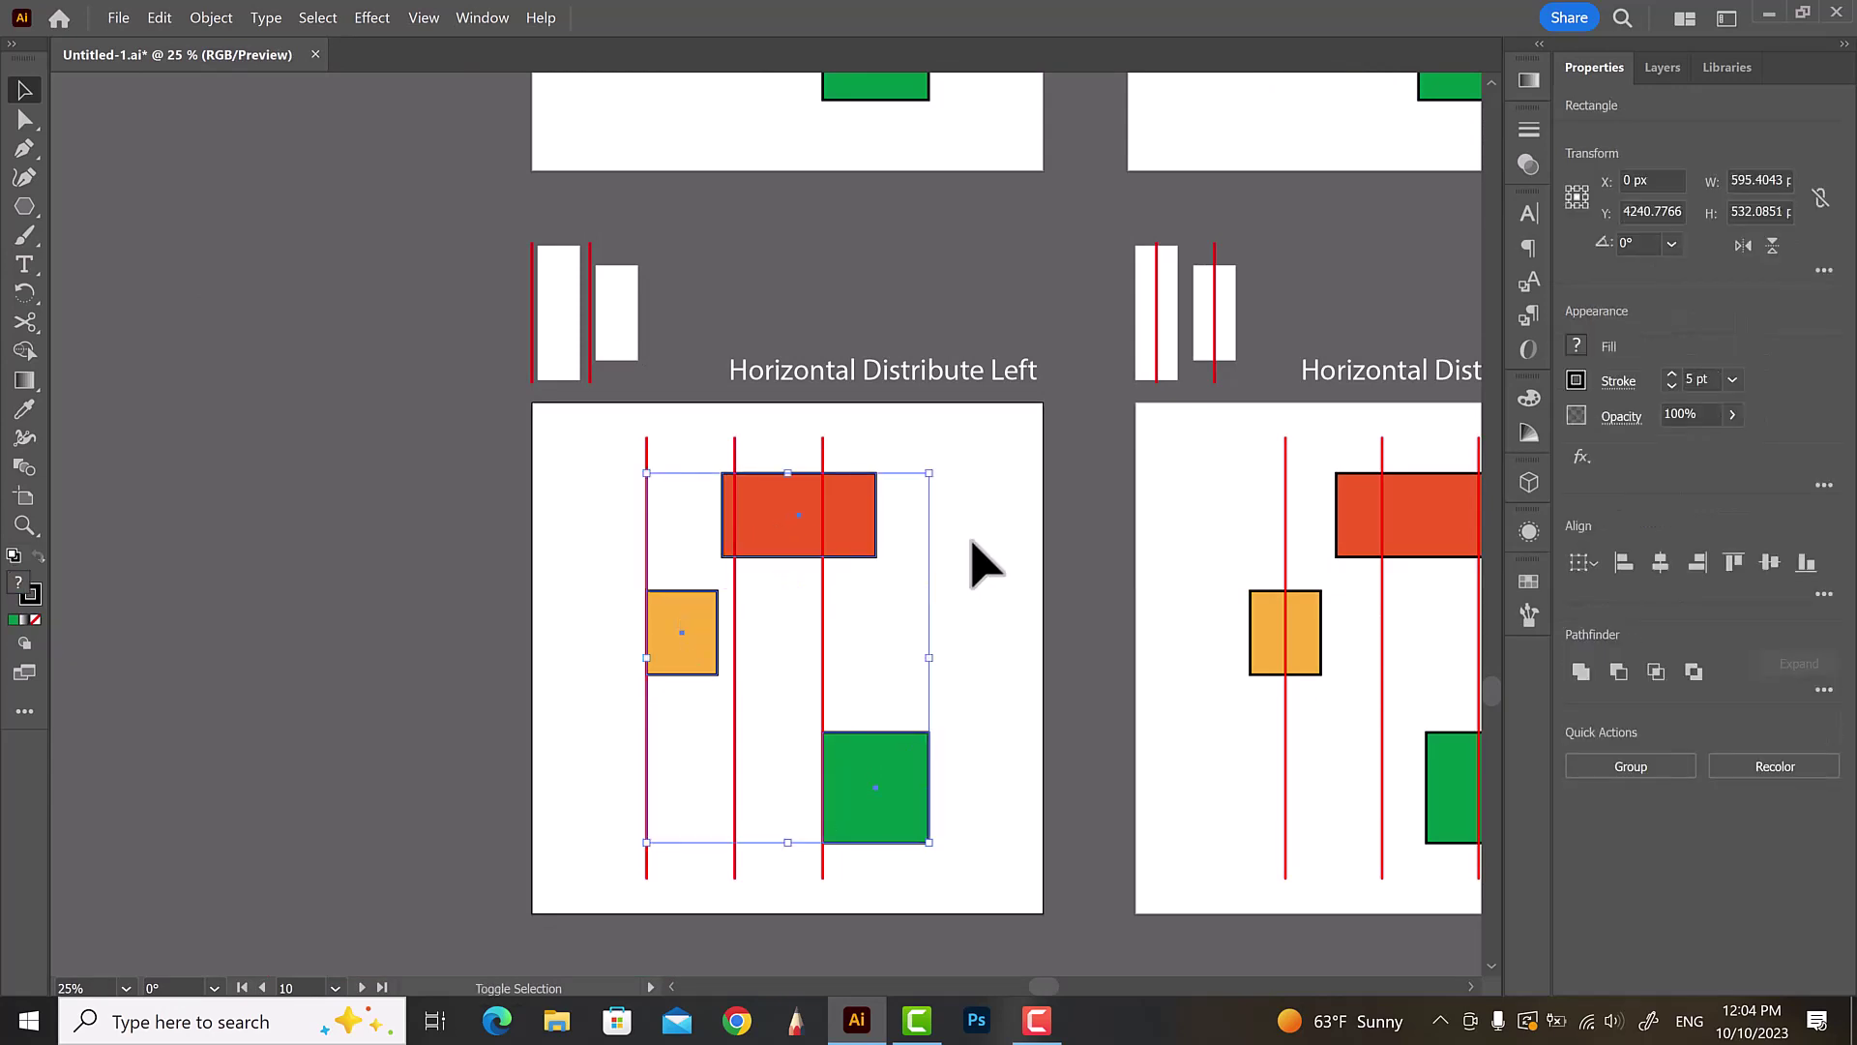
{"action": "left_click", "coordinate": [1824, 594]}
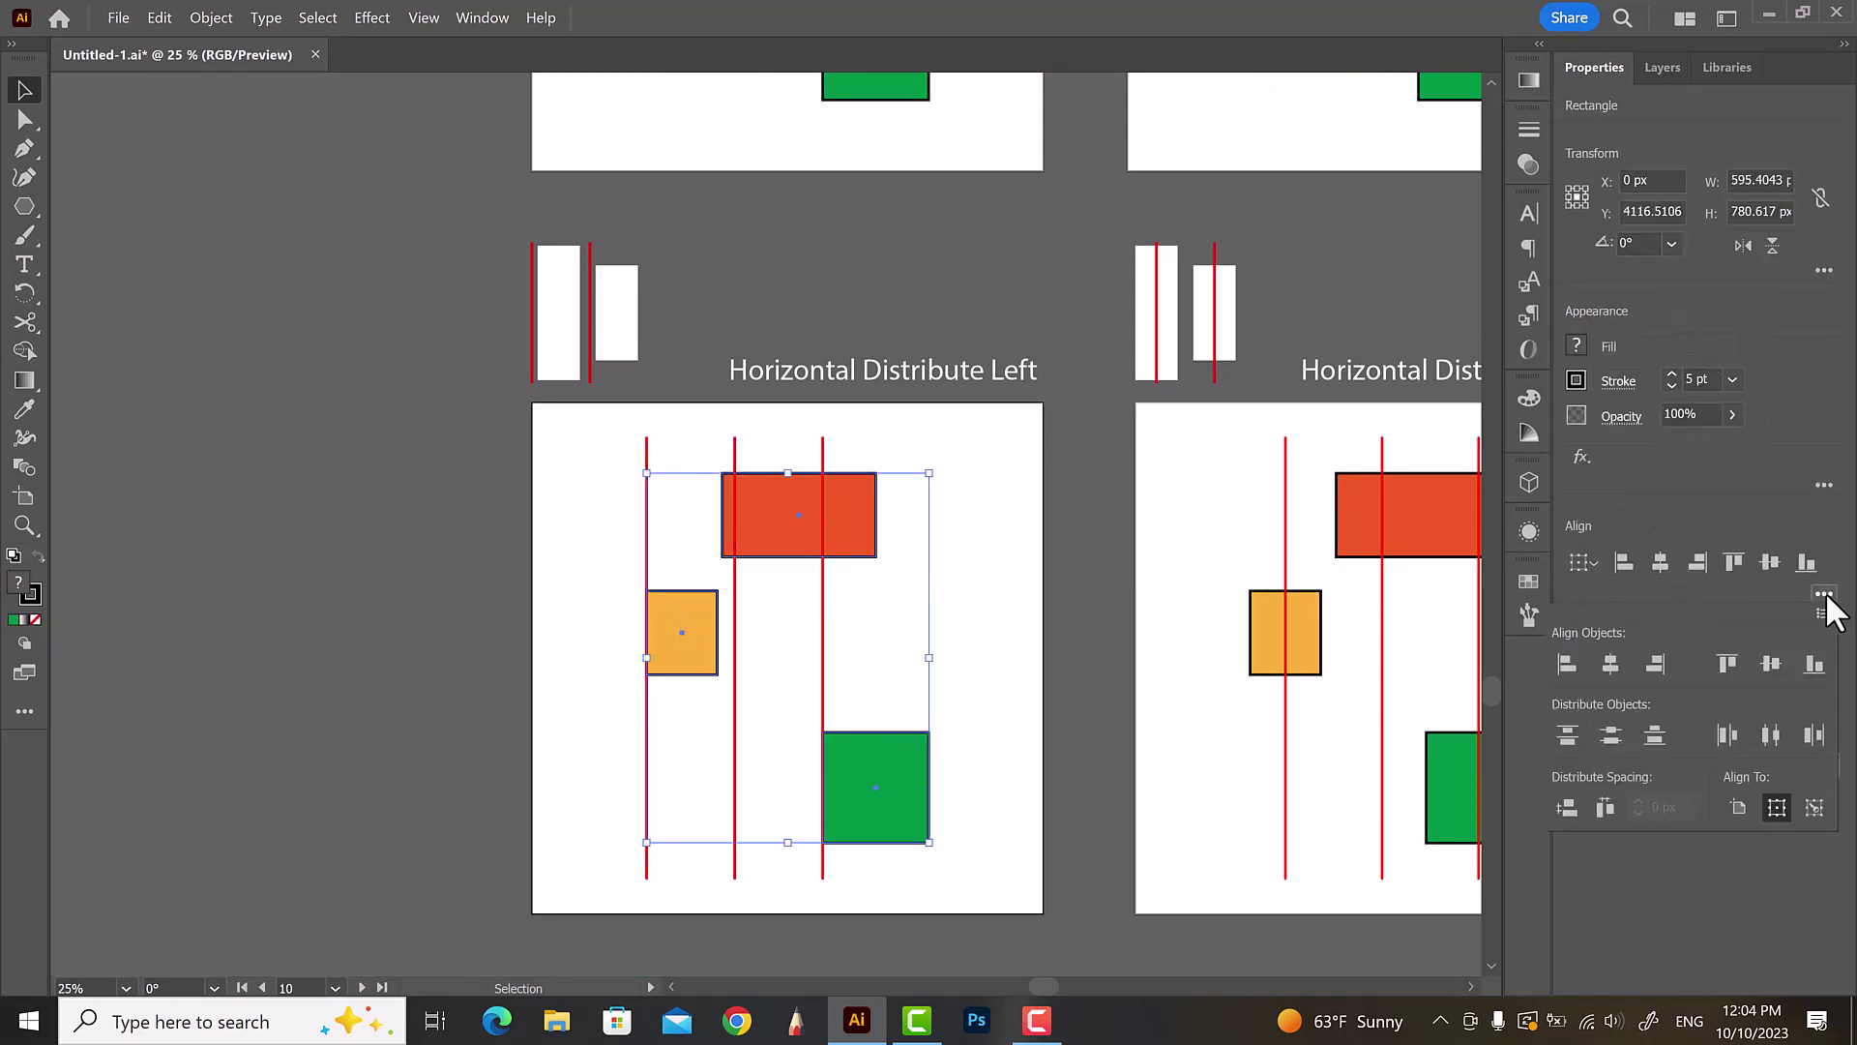
{"action": "left_click", "coordinate": [1728, 735]}
{"action": "left_click", "coordinate": [982, 651]}
{"action": "left_click", "coordinate": [977, 647]}
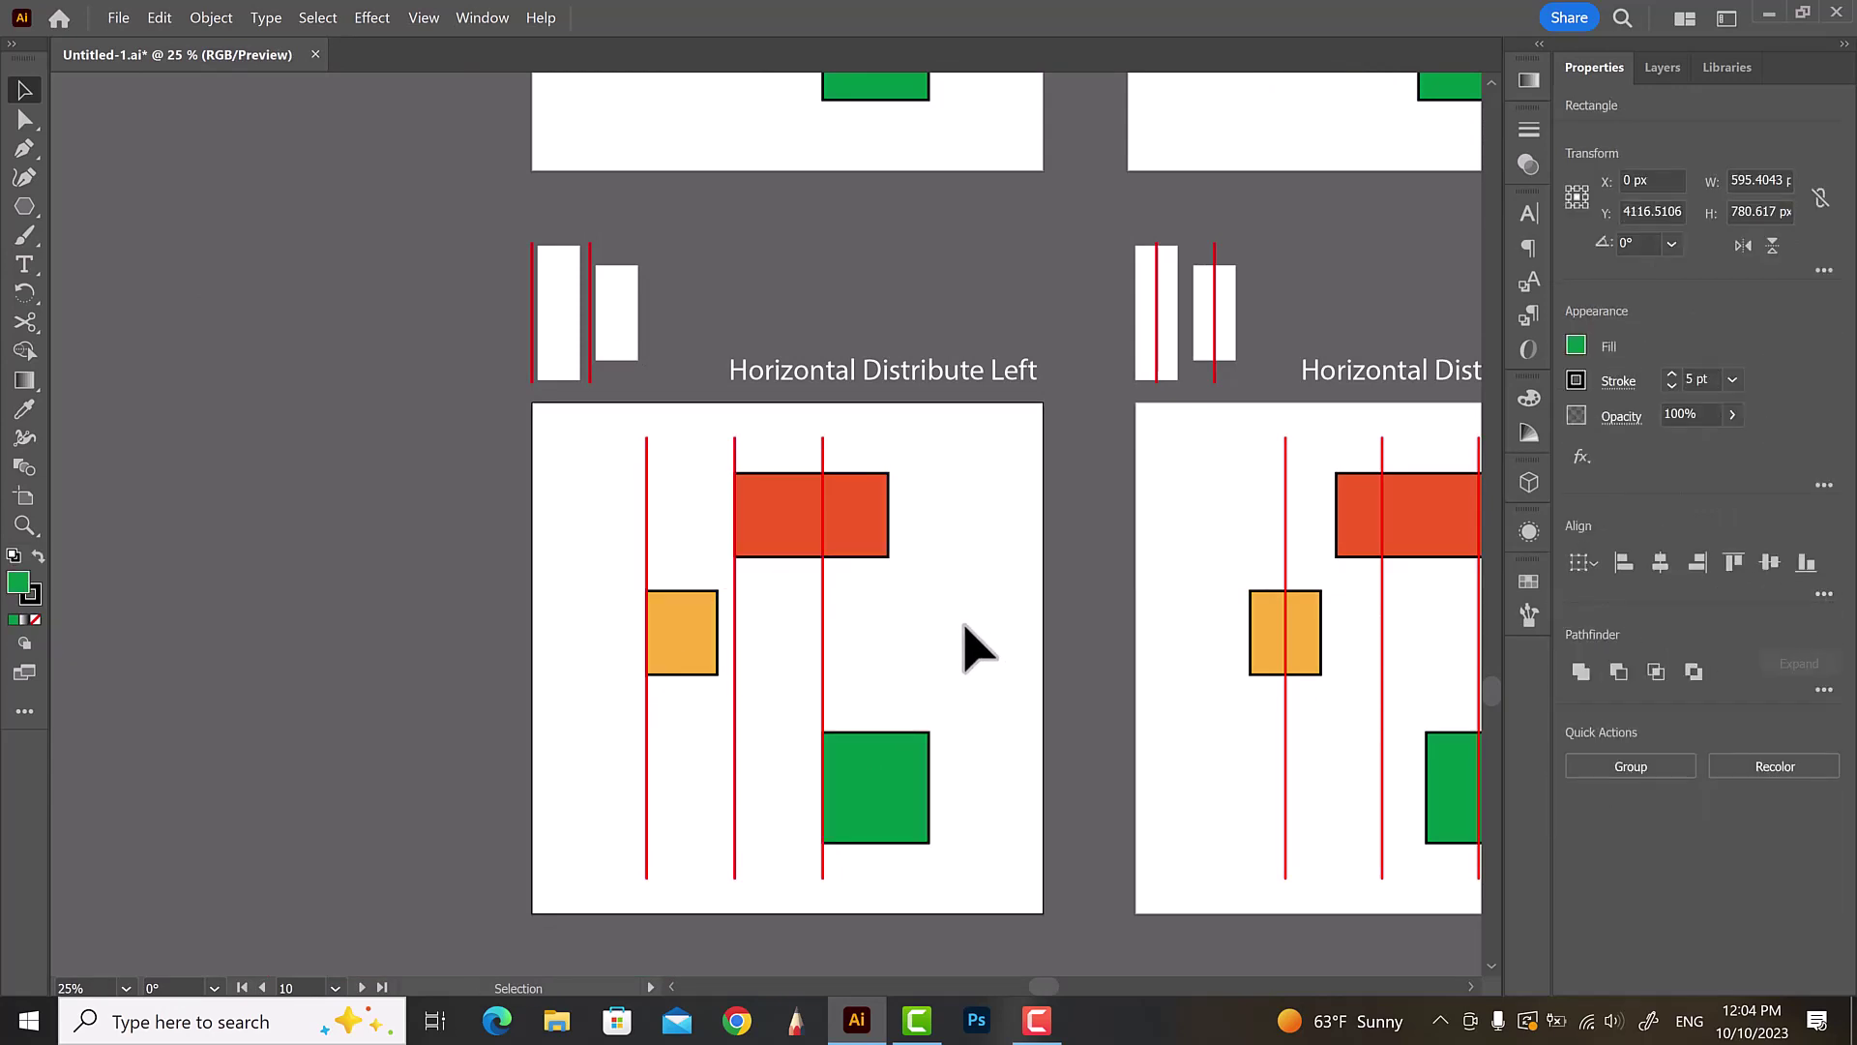
- Distribute the three coloured rectangles on the Horizontal Distribute Center artboard evenly by their horizontal centers, and deselect them
{"action": "scroll", "coordinate": [977, 647], "scroll_direction": "down", "scroll_amount": 1}
{"action": "scroll", "coordinate": [1306, 683], "scroll_direction": "up", "scroll_amount": 2}
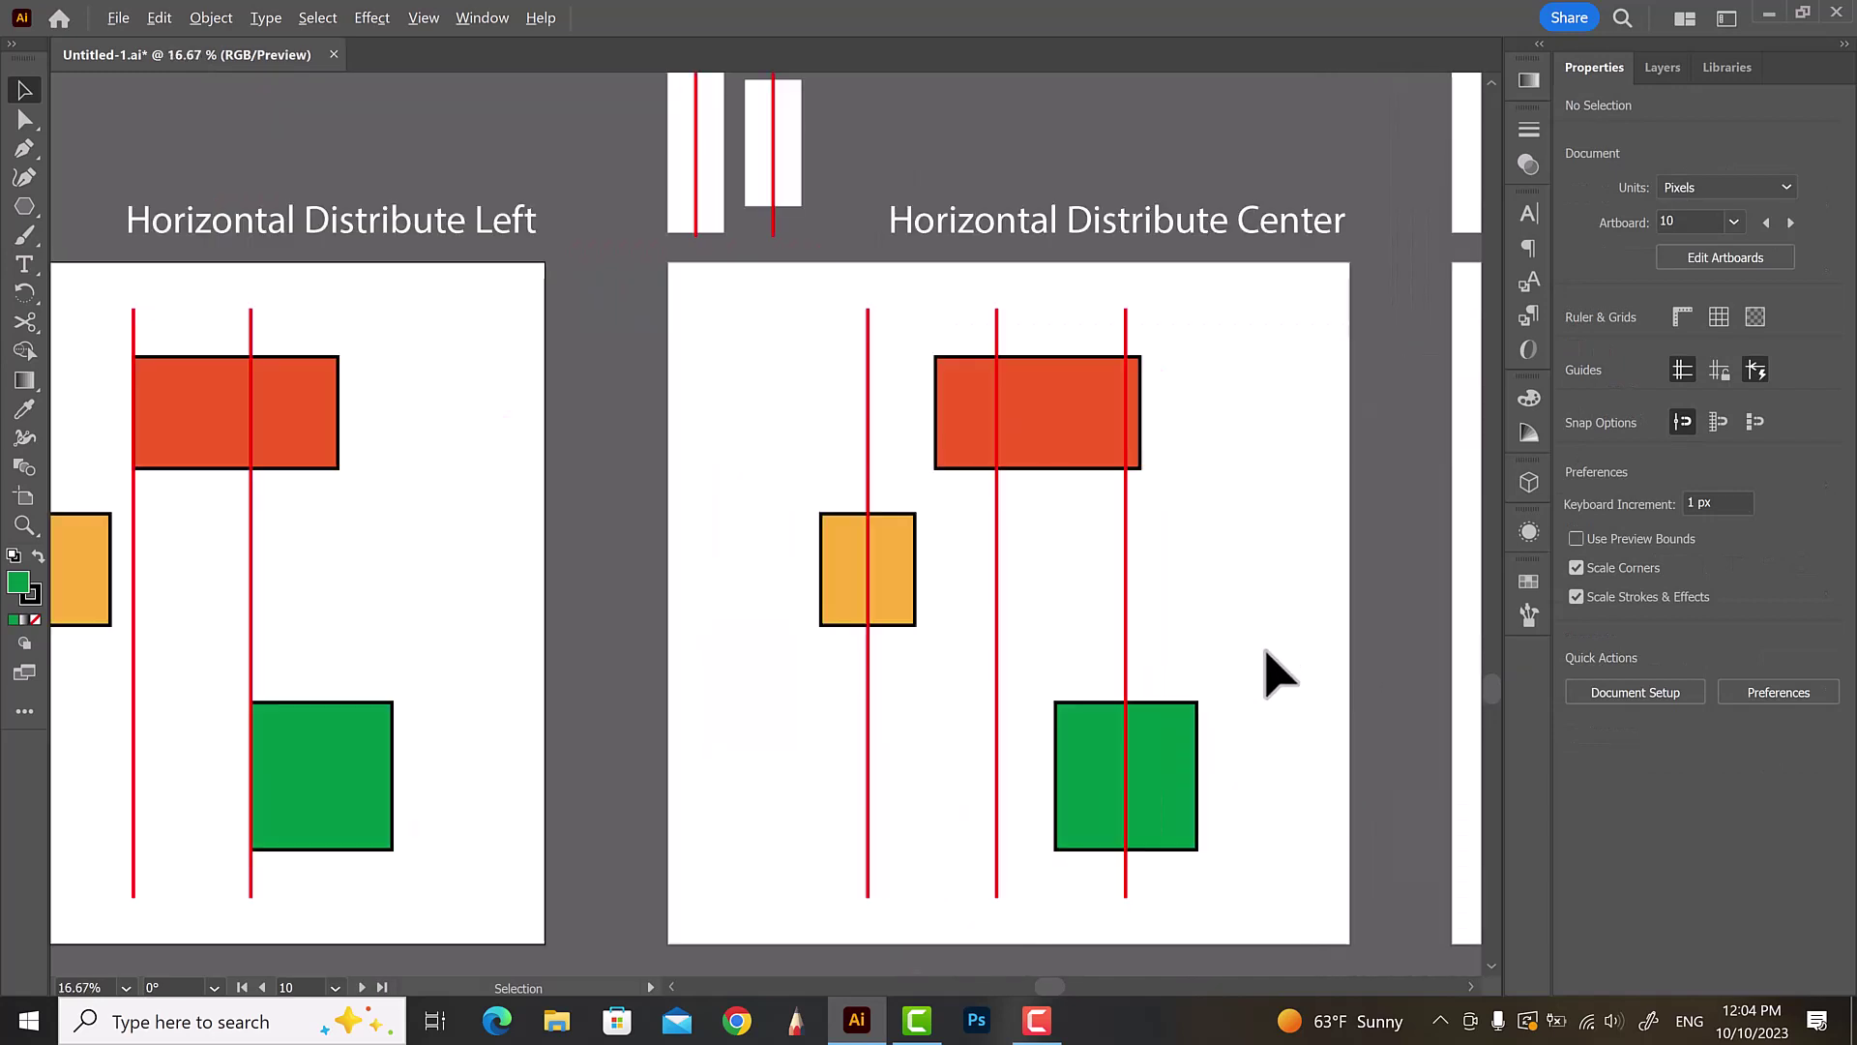
{"action": "scroll", "coordinate": [1248, 702], "scroll_direction": "down", "scroll_amount": 1}
{"action": "left_click", "coordinate": [1181, 758]}
{"action": "left_click", "coordinate": [900, 580], "text": "shift"}
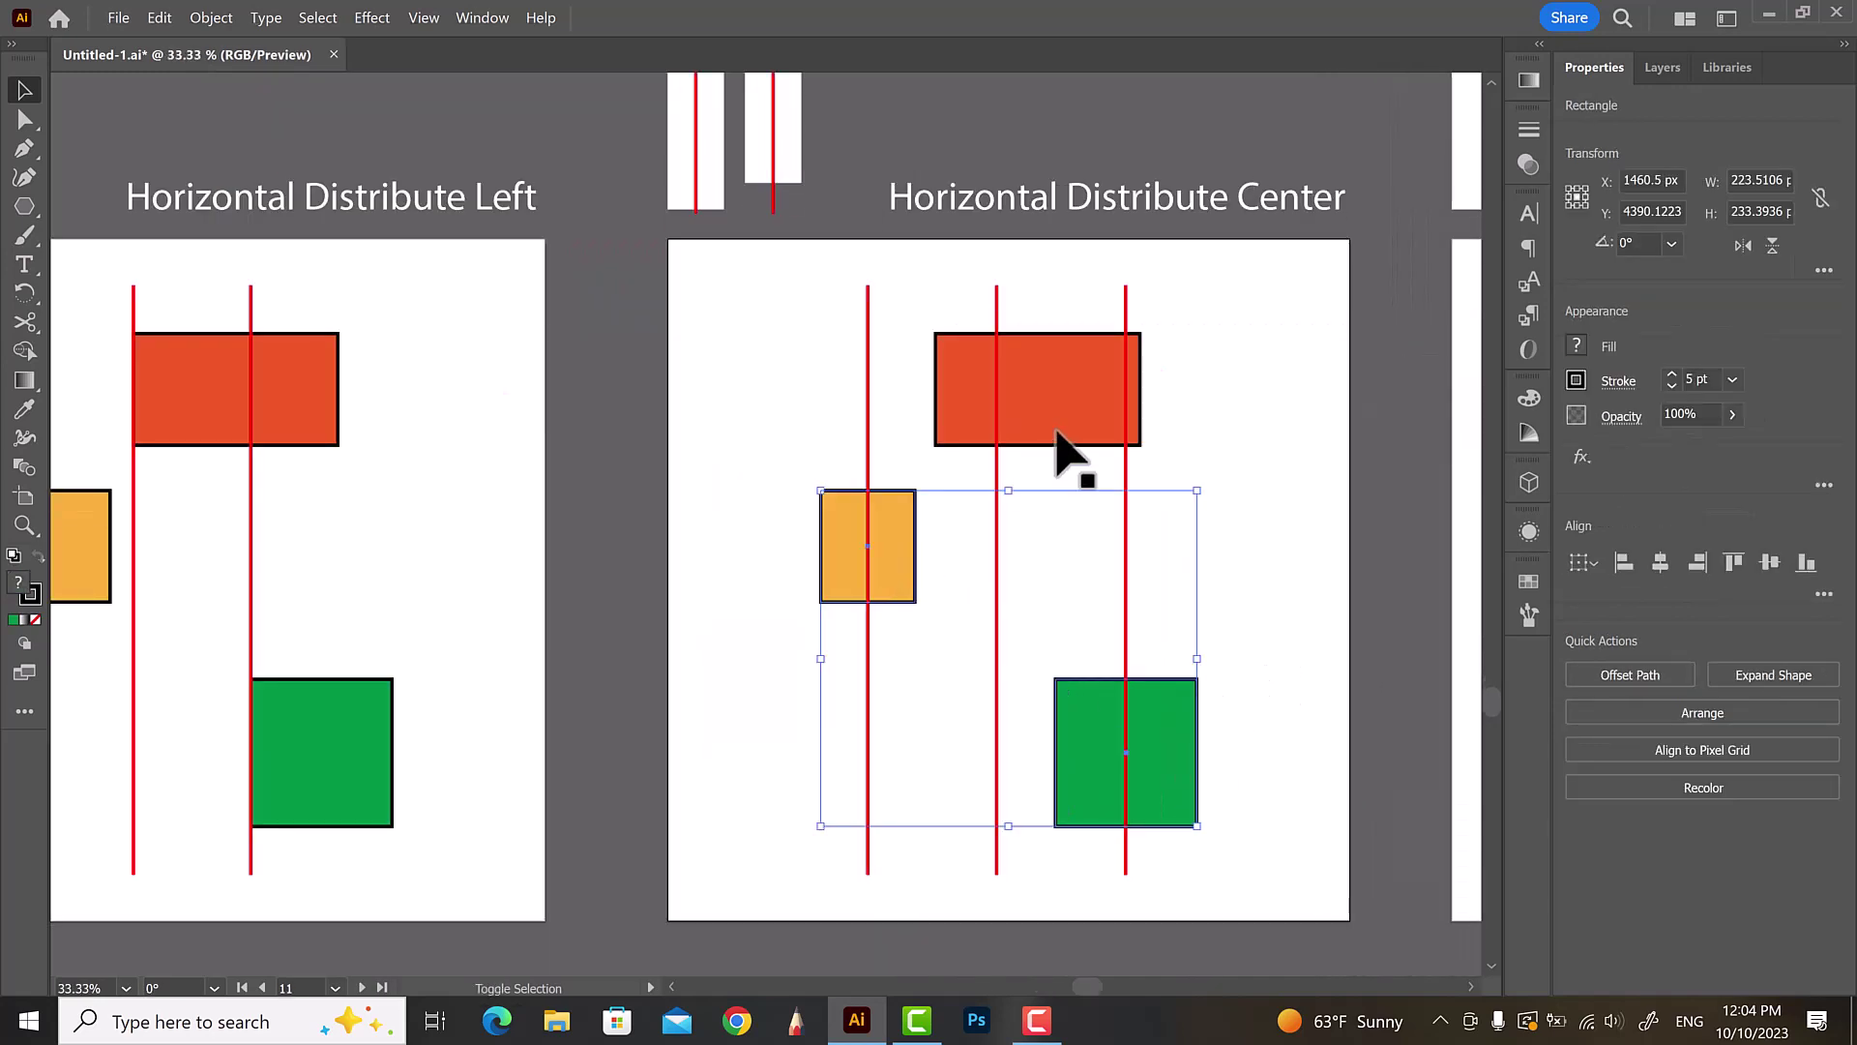
{"action": "left_click", "coordinate": [1069, 436], "text": "shift"}
{"action": "left_click", "coordinate": [1824, 594]}
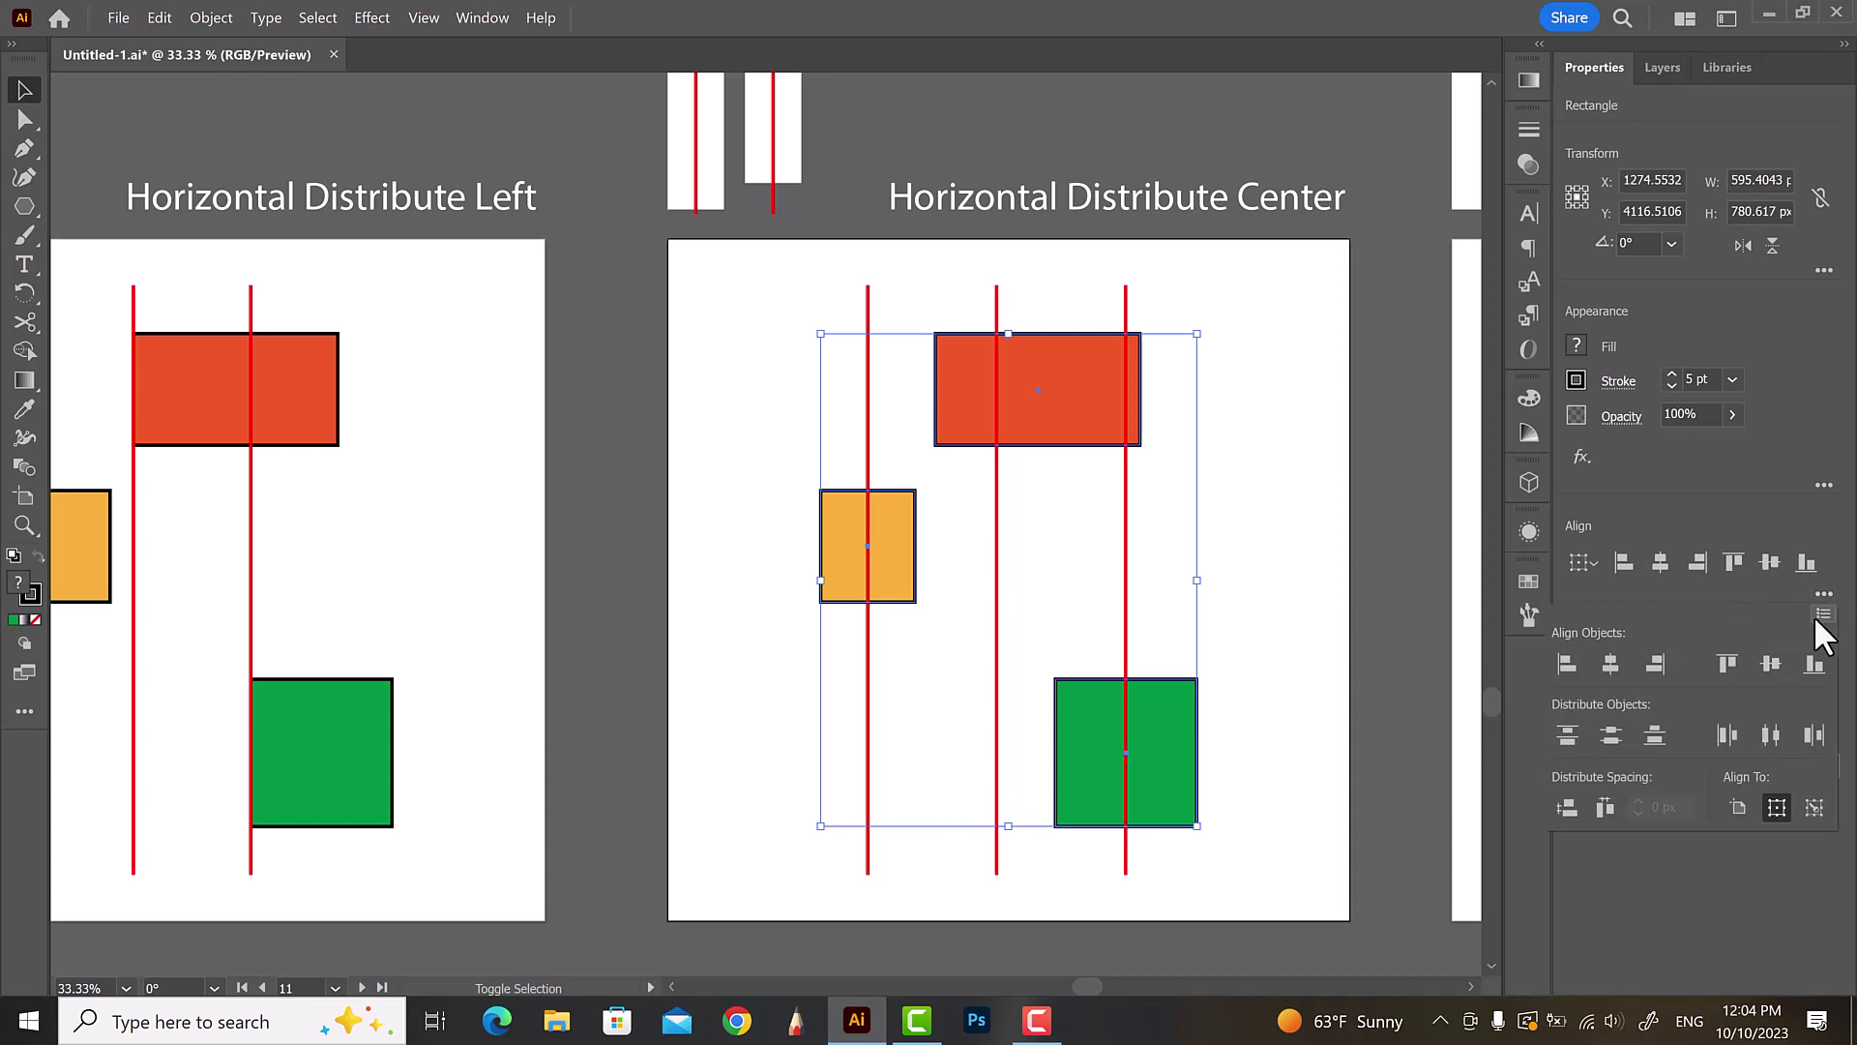
{"action": "left_click", "coordinate": [1768, 735]}
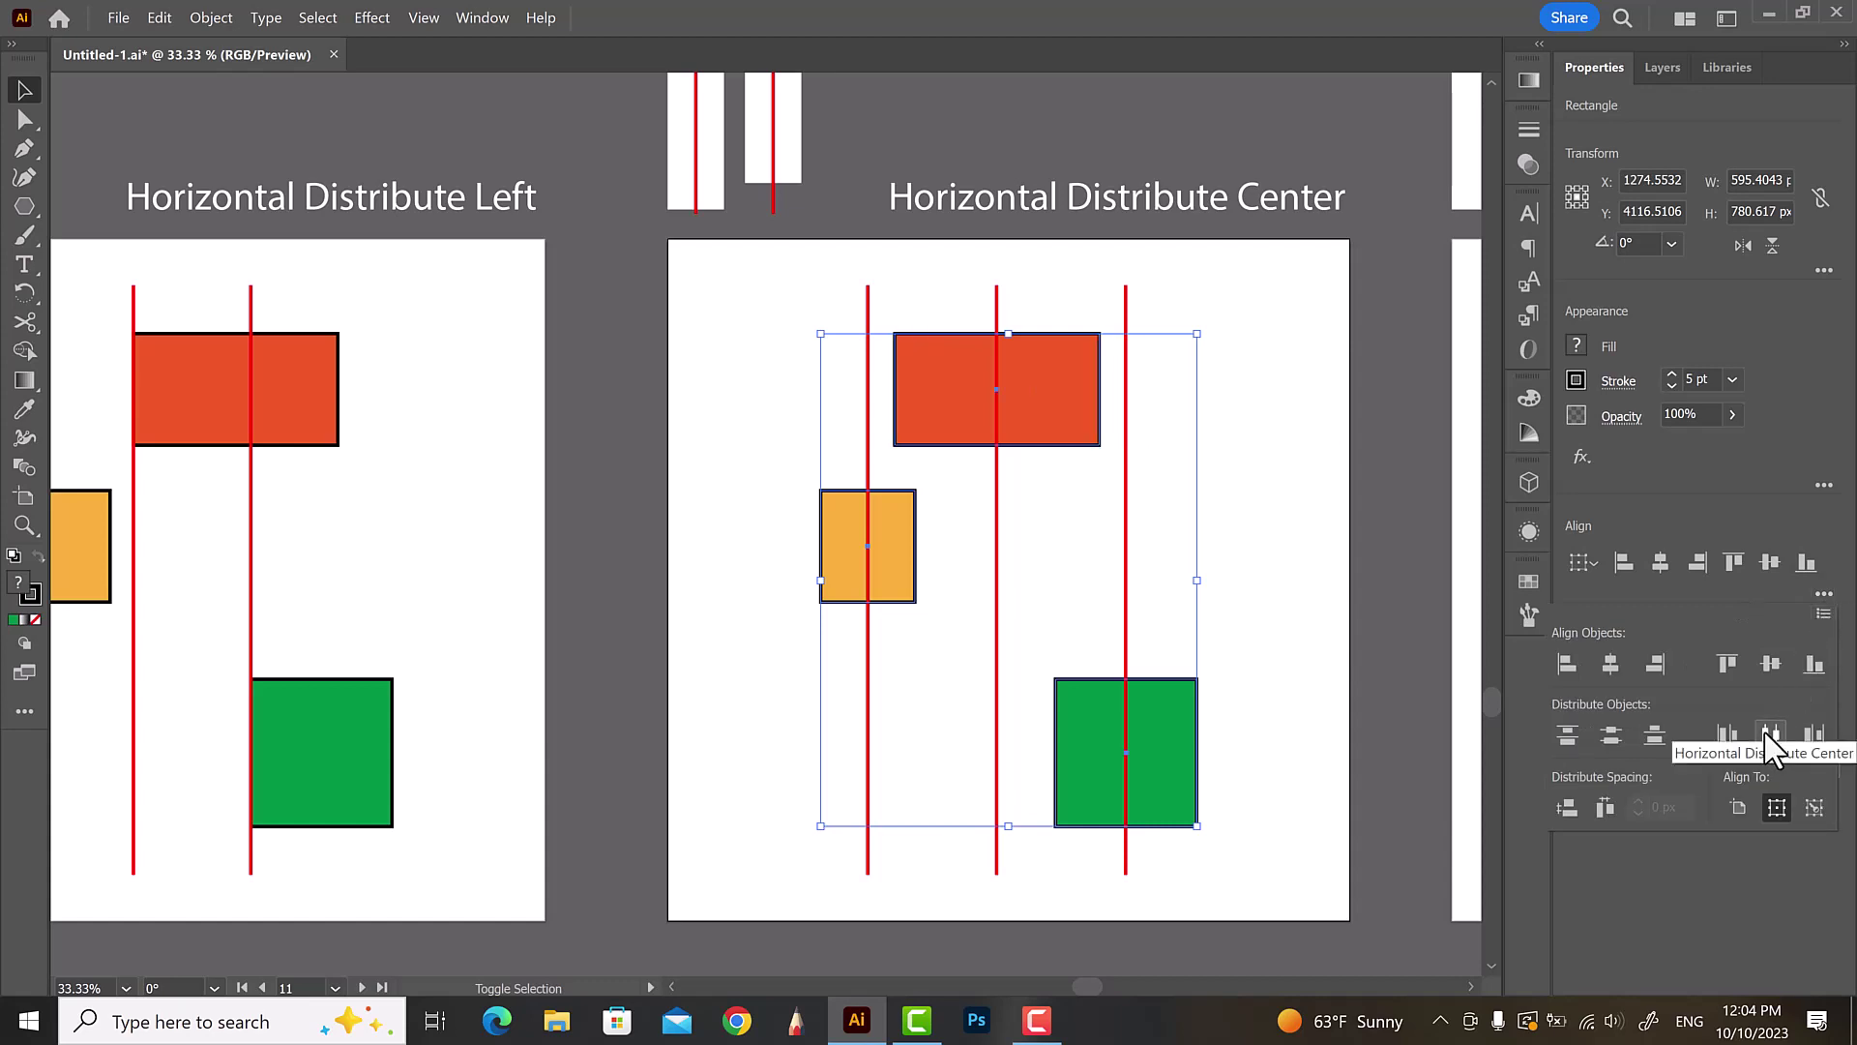
{"action": "left_click", "coordinate": [1258, 539]}
- Distribute the three coloured rectangles on the Horizontal Distribute Right artboard evenly by their right edges, and deselect them
{"action": "scroll", "coordinate": [830, 580], "scroll_direction": "down", "scroll_amount": 3}
{"action": "scroll", "coordinate": [1252, 532], "scroll_direction": "up", "scroll_amount": 3}
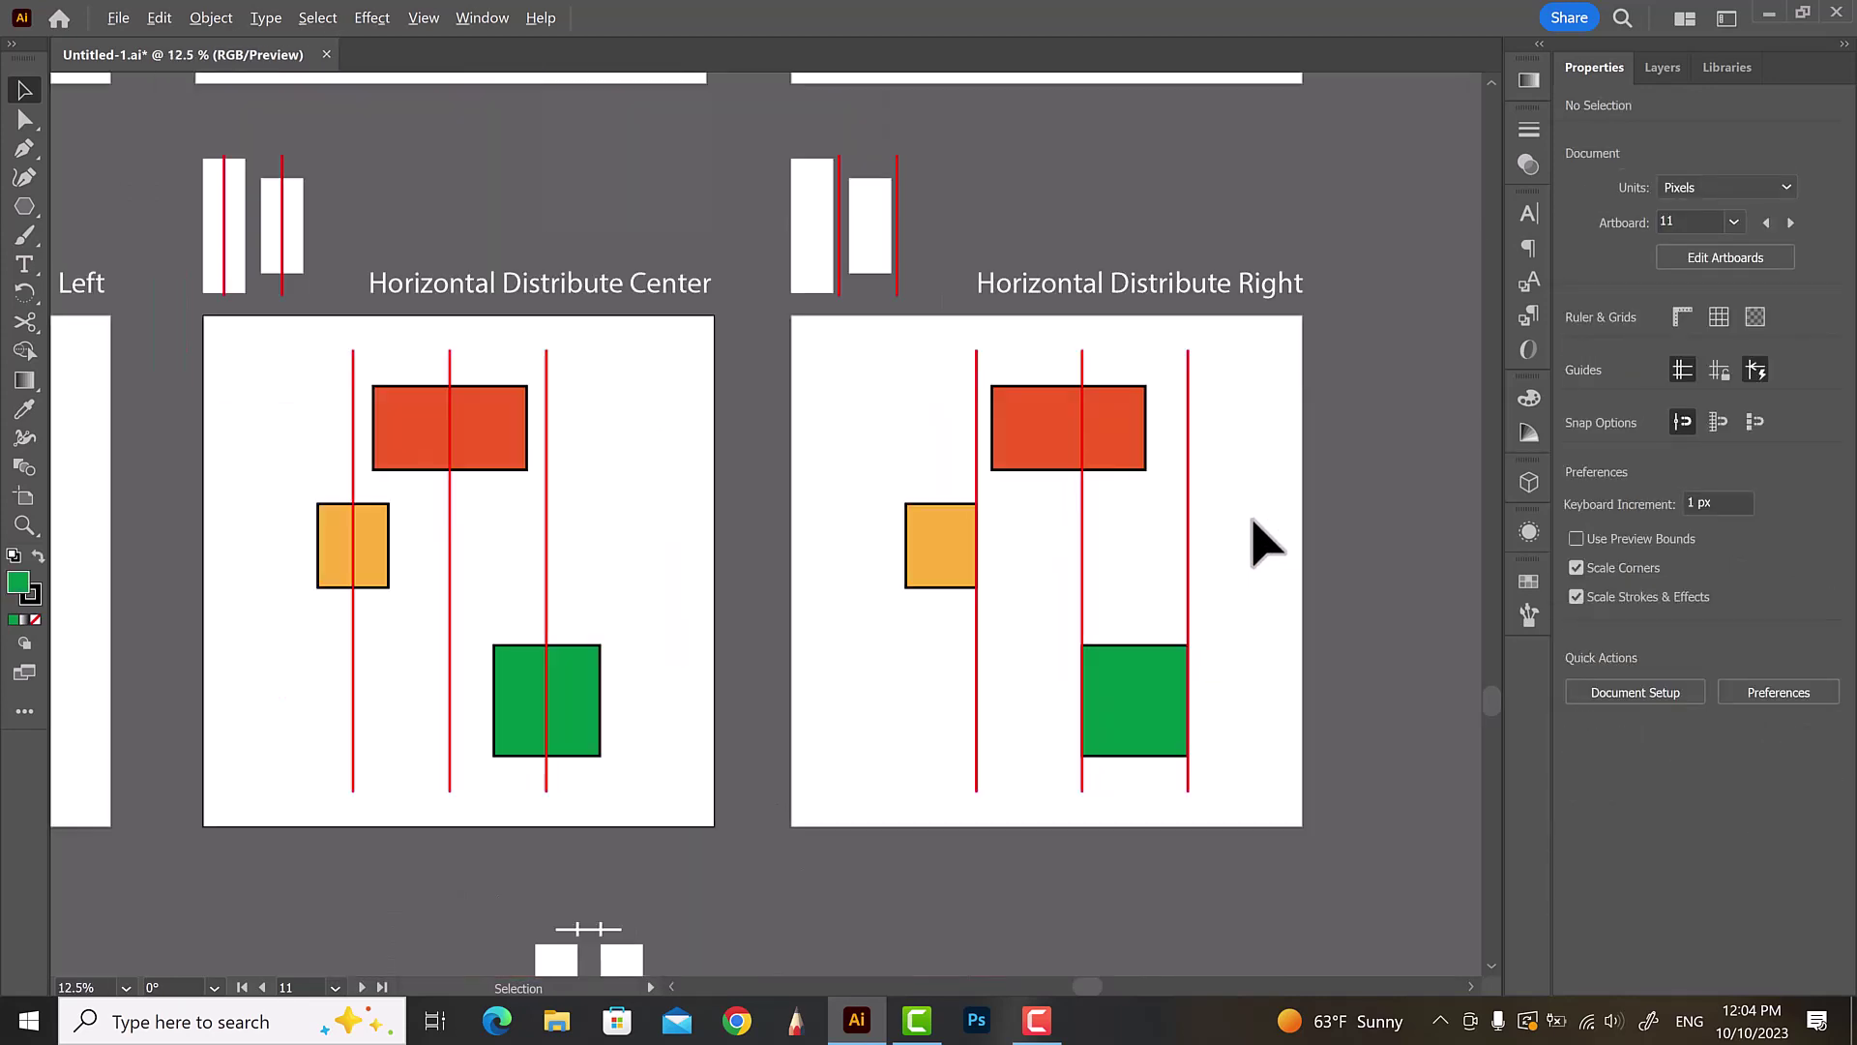
{"action": "left_click", "coordinate": [1128, 699]}
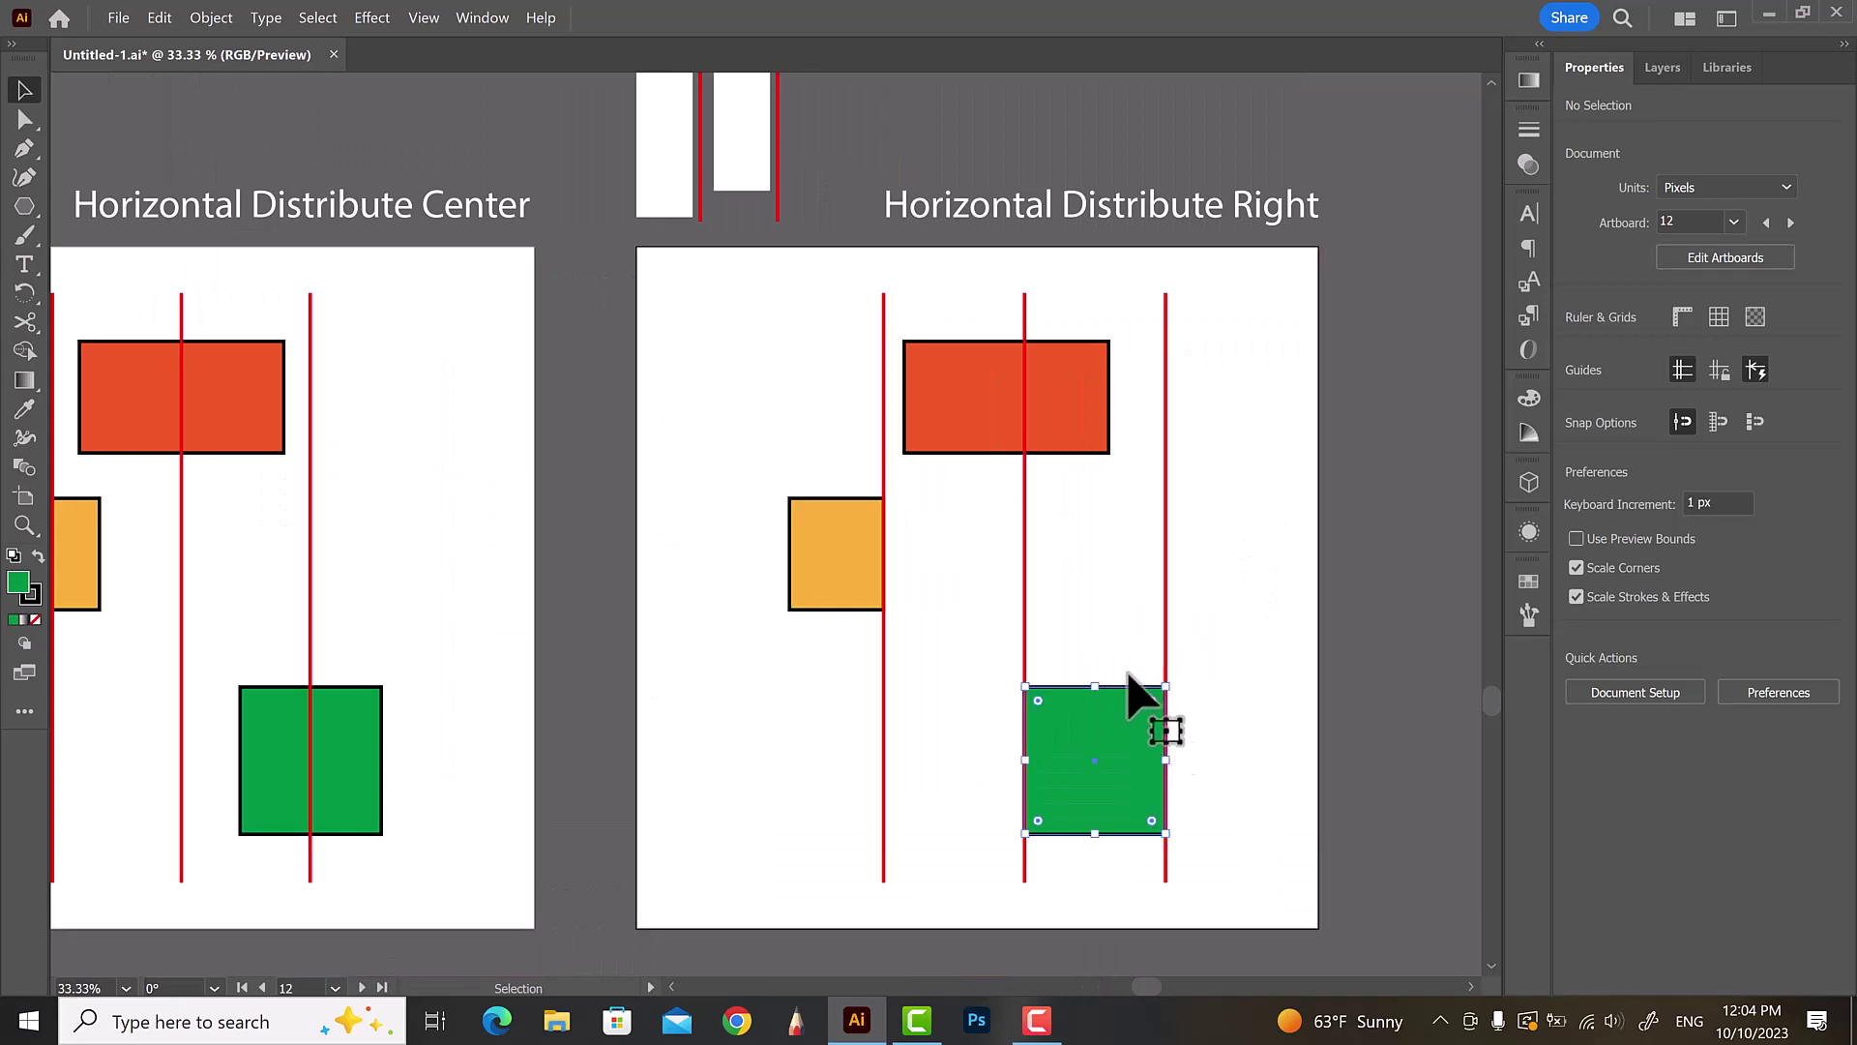
{"action": "left_click", "coordinate": [1069, 435], "text": "shift"}
{"action": "left_click", "coordinate": [837, 554], "text": "shift"}
{"action": "left_click", "coordinate": [1825, 594]}
{"action": "left_click", "coordinate": [1814, 736]}
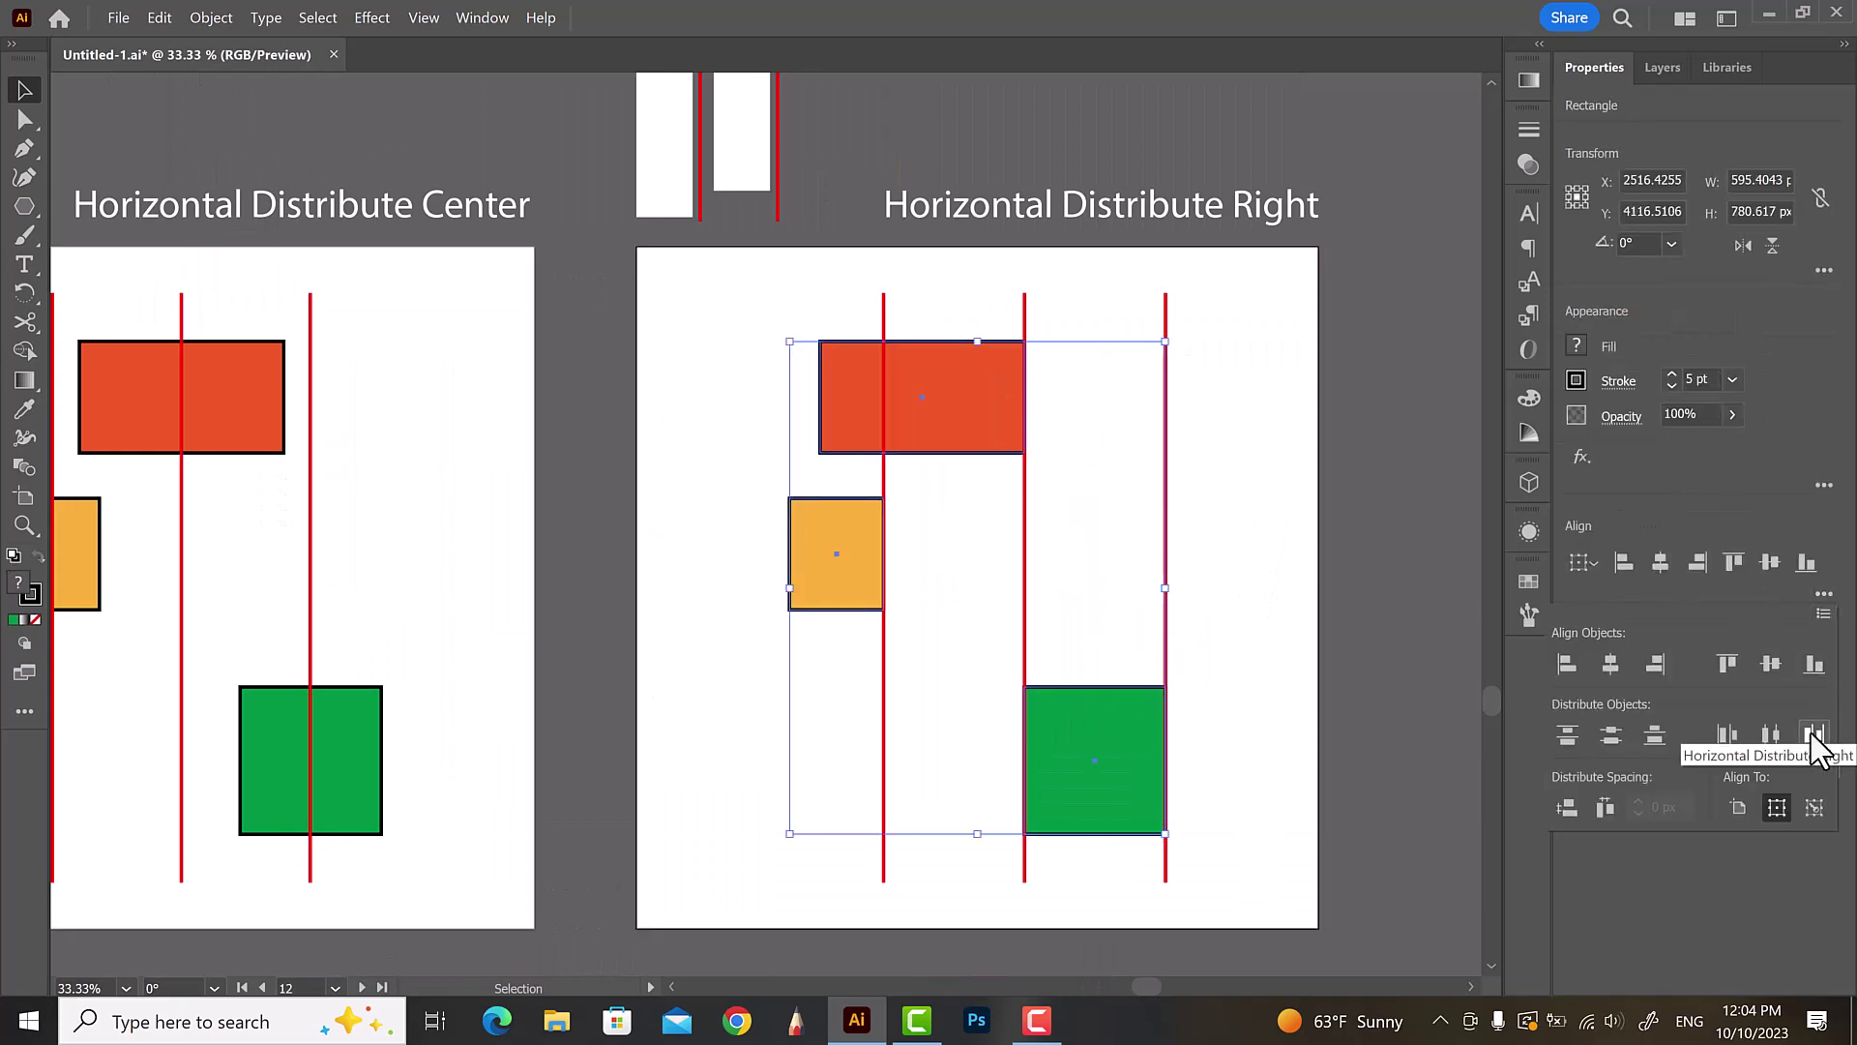
{"action": "left_click", "coordinate": [1302, 503]}
- Apply 0 px vertical distribute spacing to the two rectangles on the 0 px Vertical Distribute Space artboard, with green as key object, and deselect them
{"action": "scroll", "coordinate": [1235, 368], "scroll_direction": "down", "scroll_amount": 4}
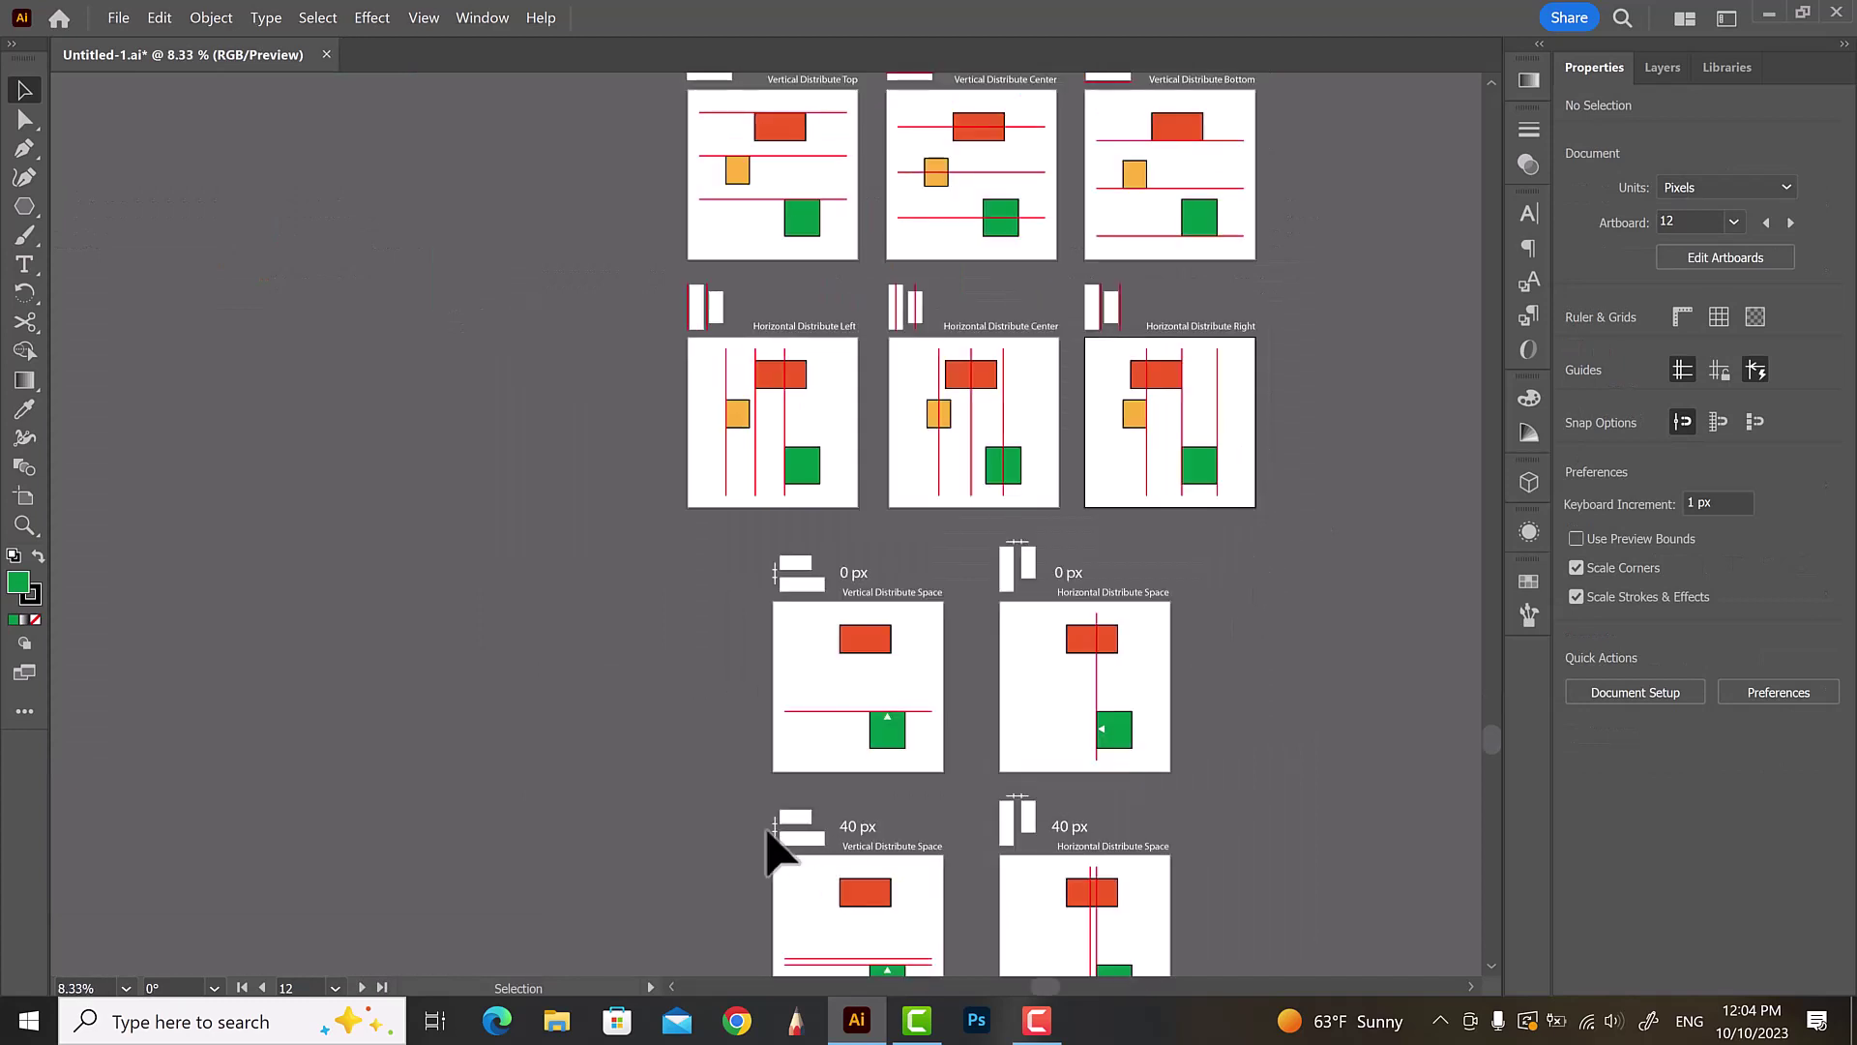
{"action": "scroll", "coordinate": [931, 752], "scroll_direction": "up", "scroll_amount": 2}
{"action": "scroll", "coordinate": [803, 714], "scroll_direction": "up", "scroll_amount": 1}
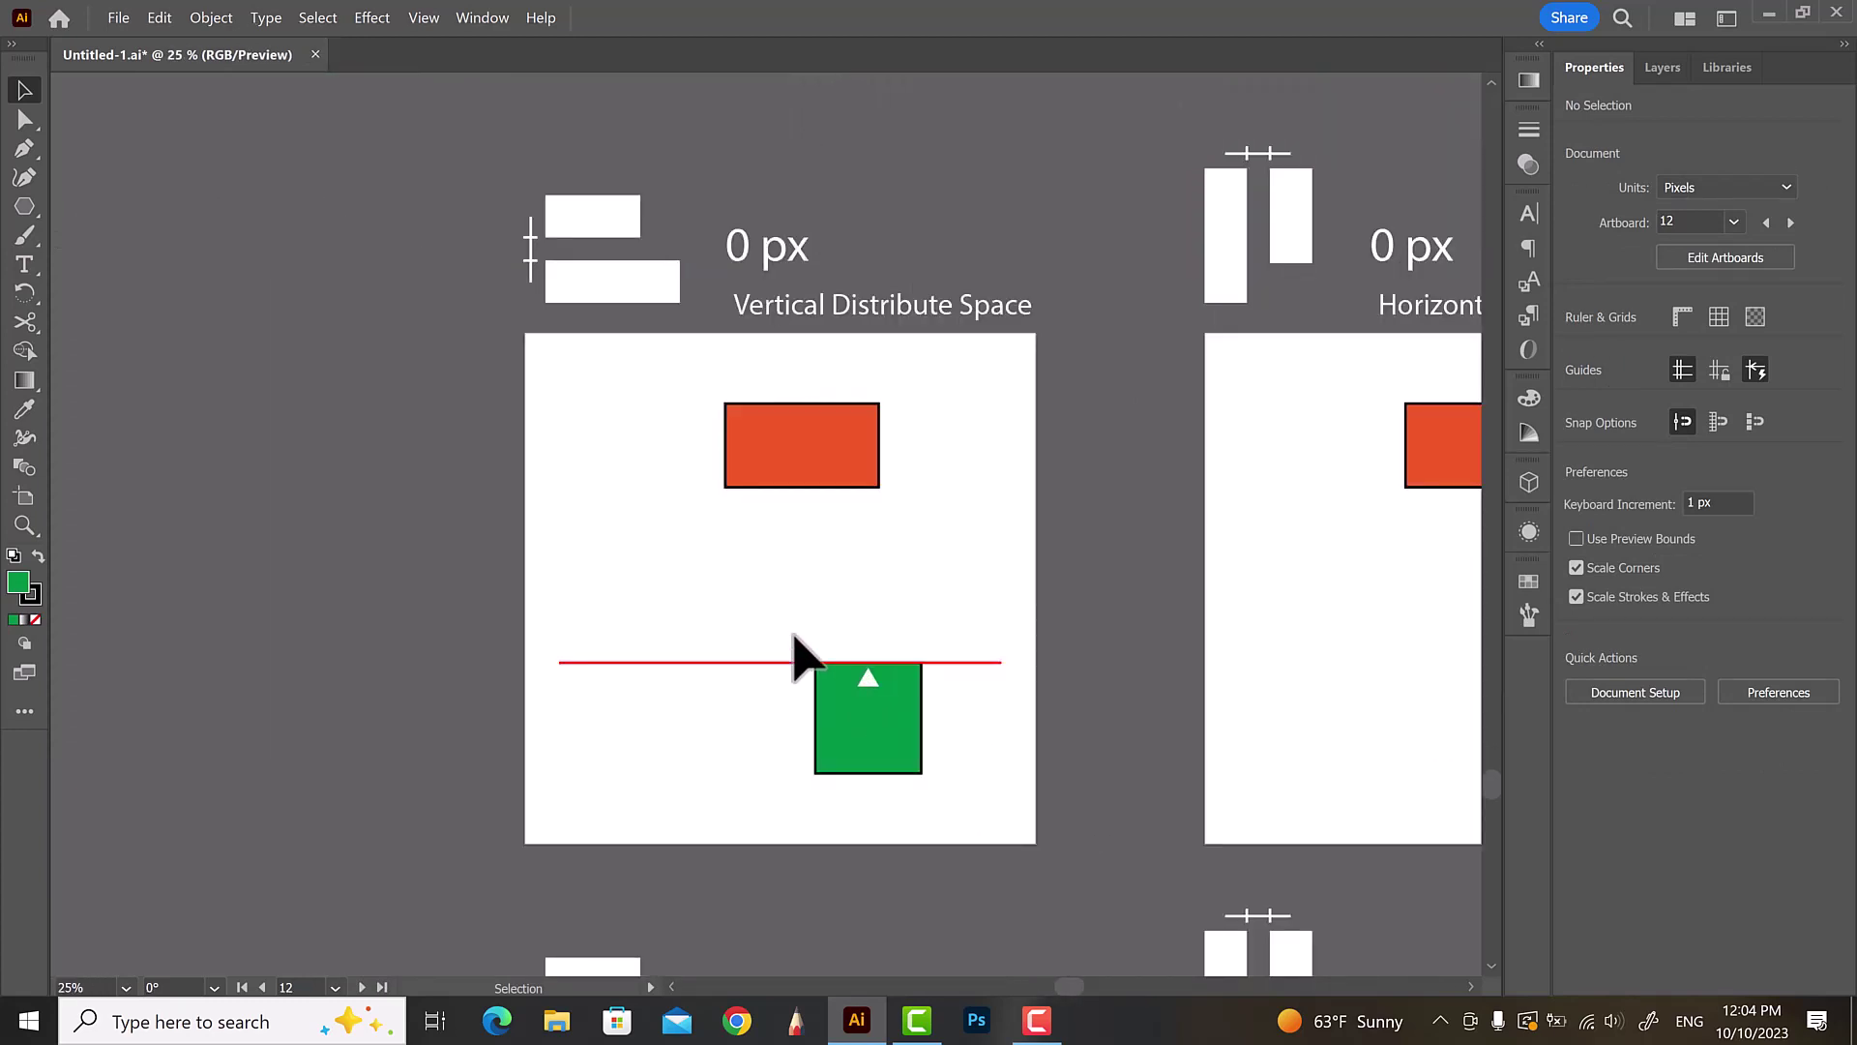
{"action": "left_click", "coordinate": [910, 724]}
{"action": "left_click", "coordinate": [834, 463], "text": "shift"}
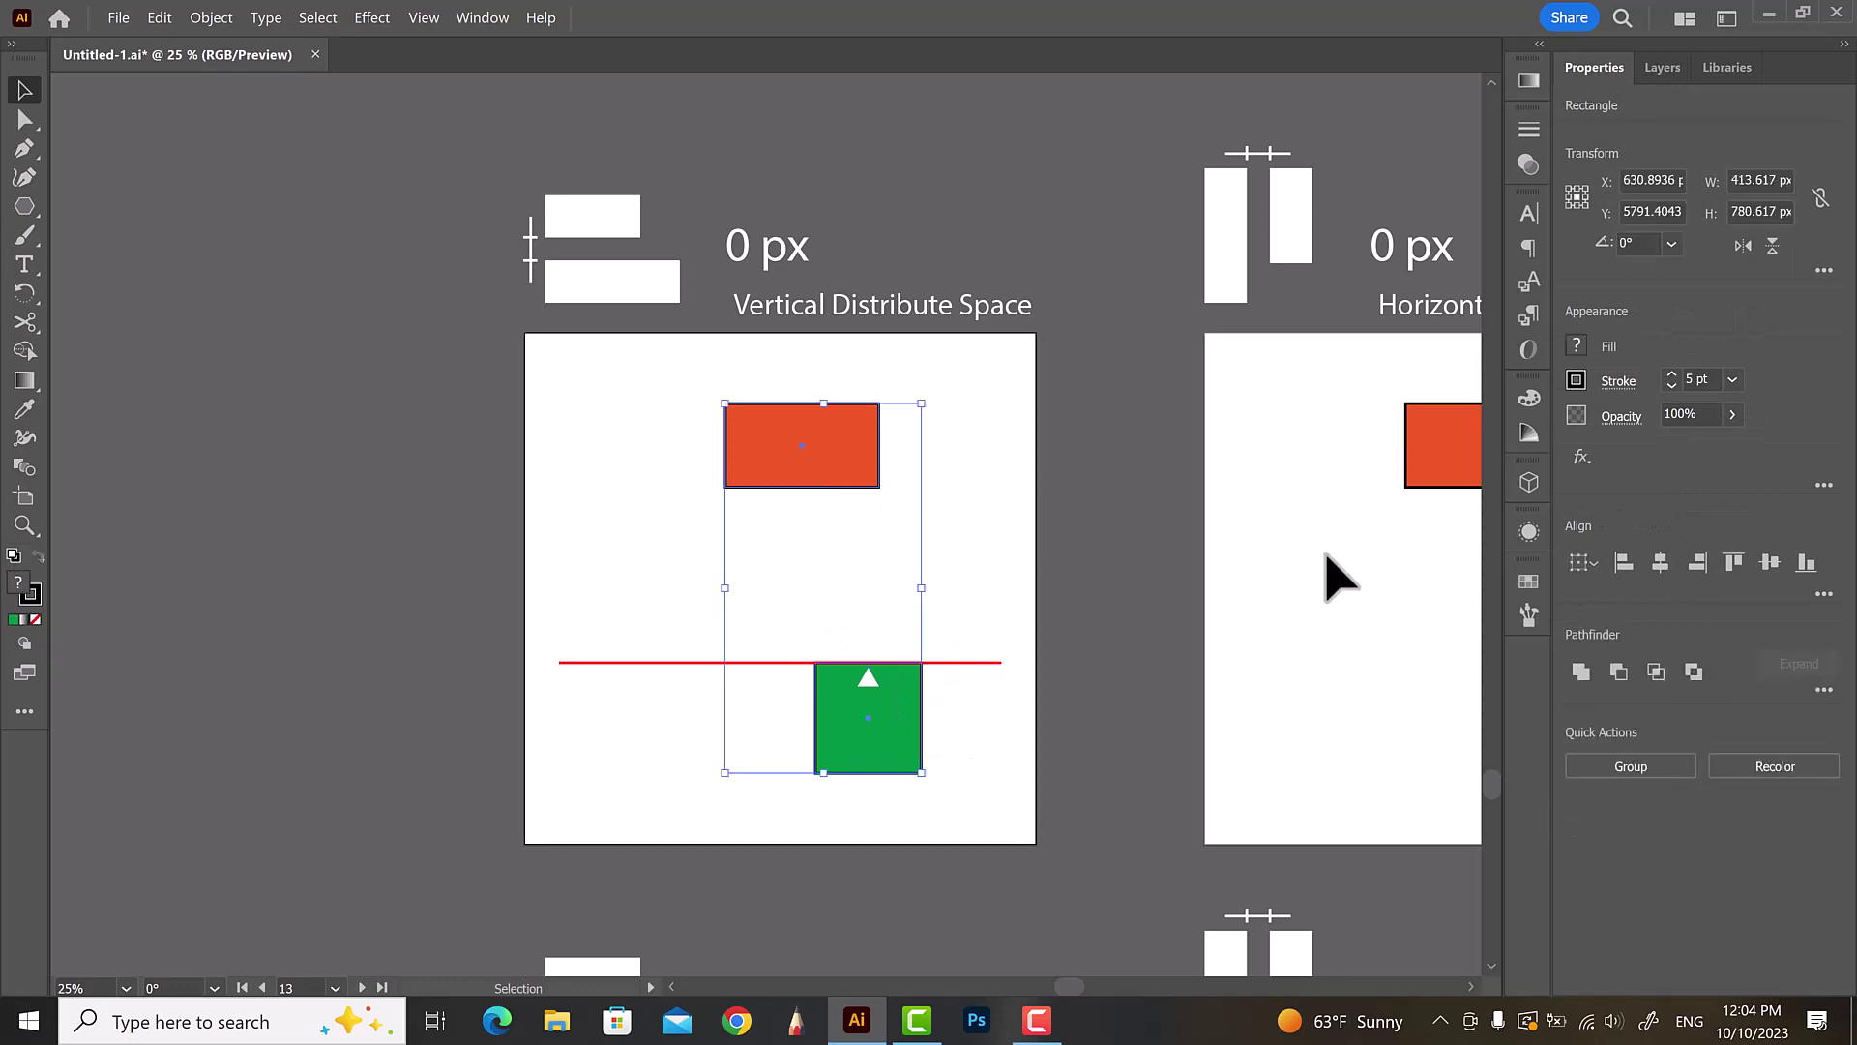
{"action": "left_click", "coordinate": [1823, 594]}
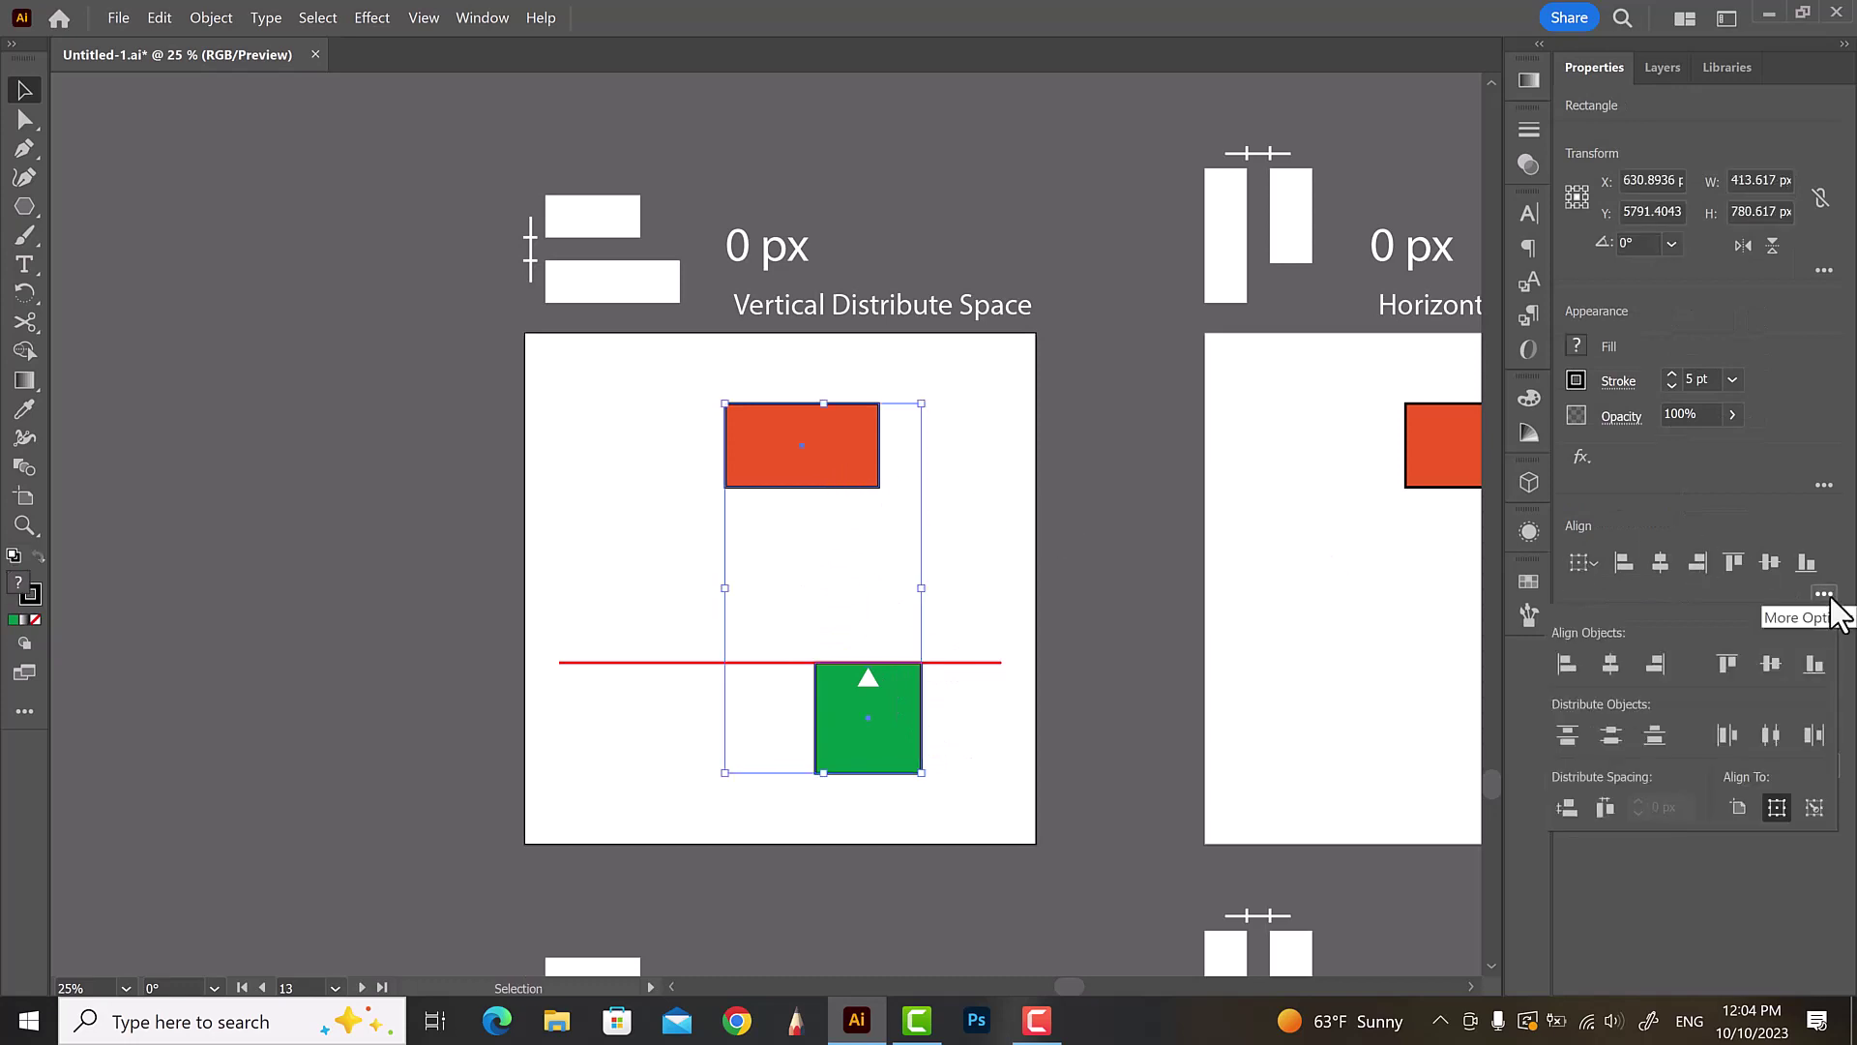
{"action": "left_click", "coordinate": [1813, 806]}
{"action": "left_click", "coordinate": [1688, 803]}
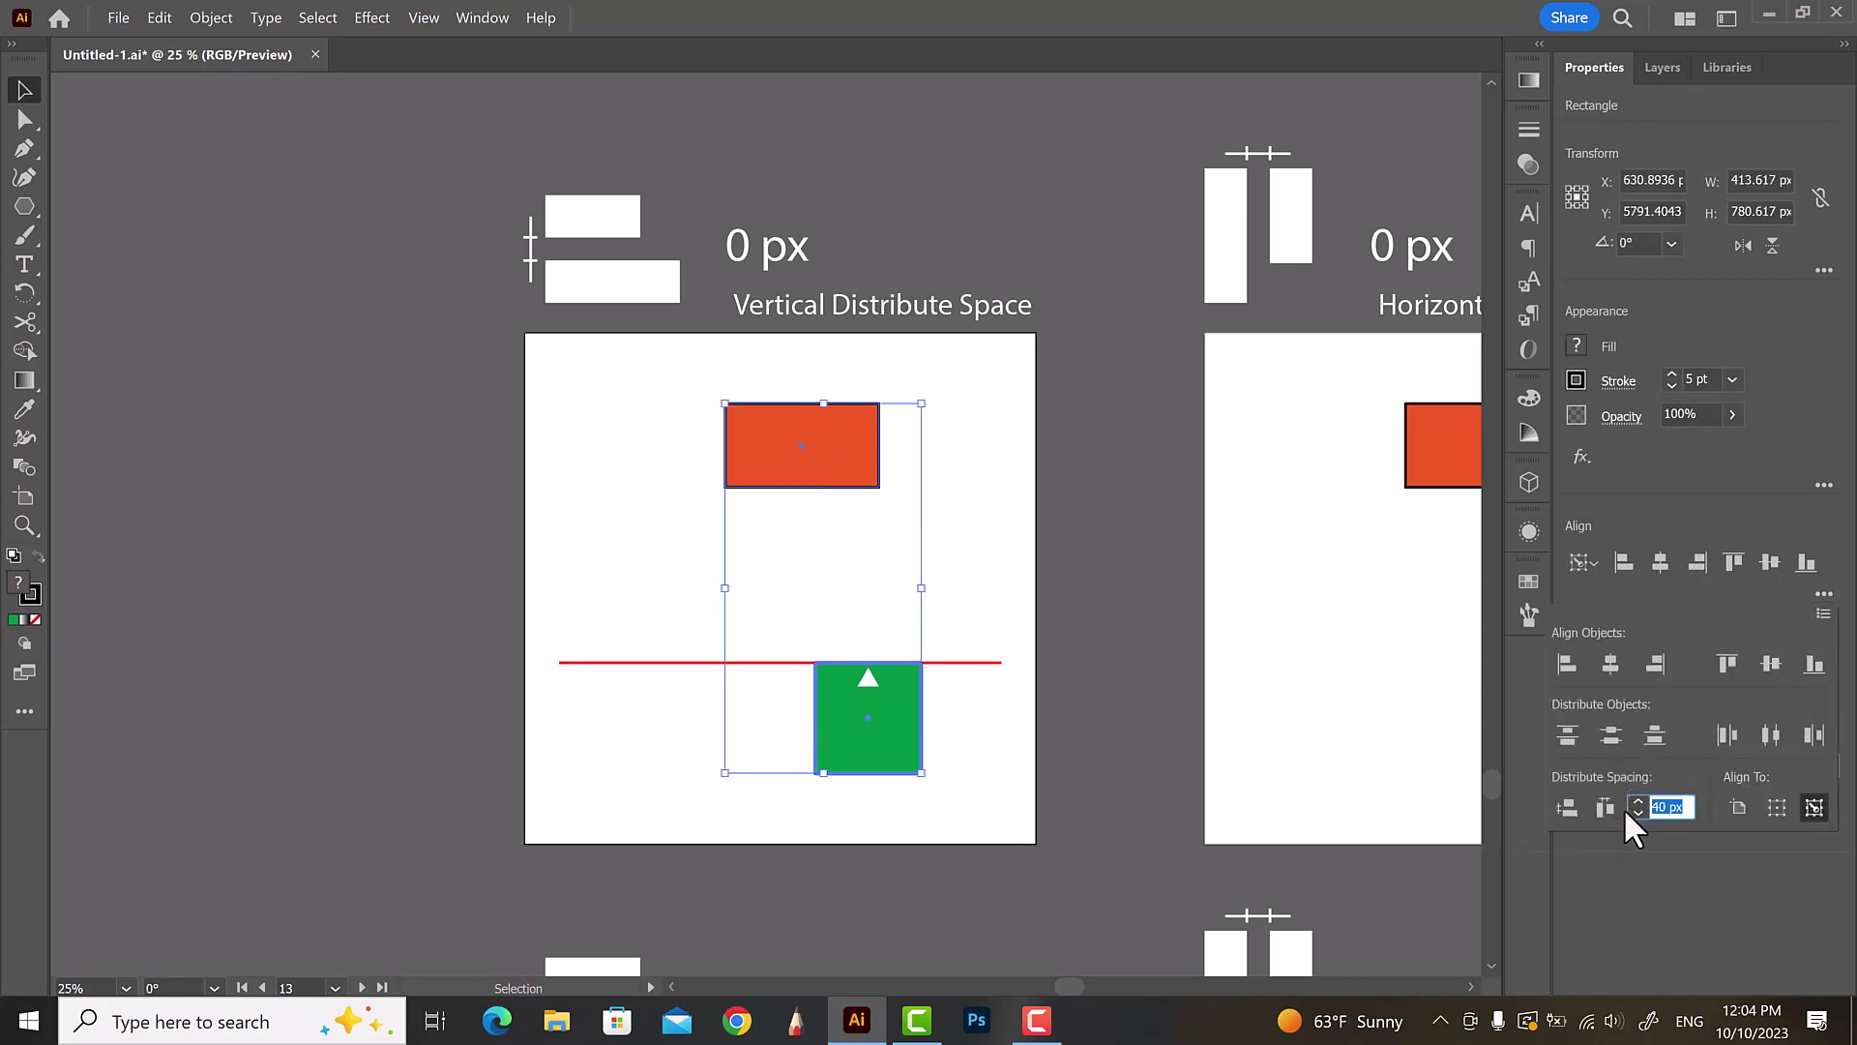
{"action": "left_click", "coordinate": [1569, 807]}
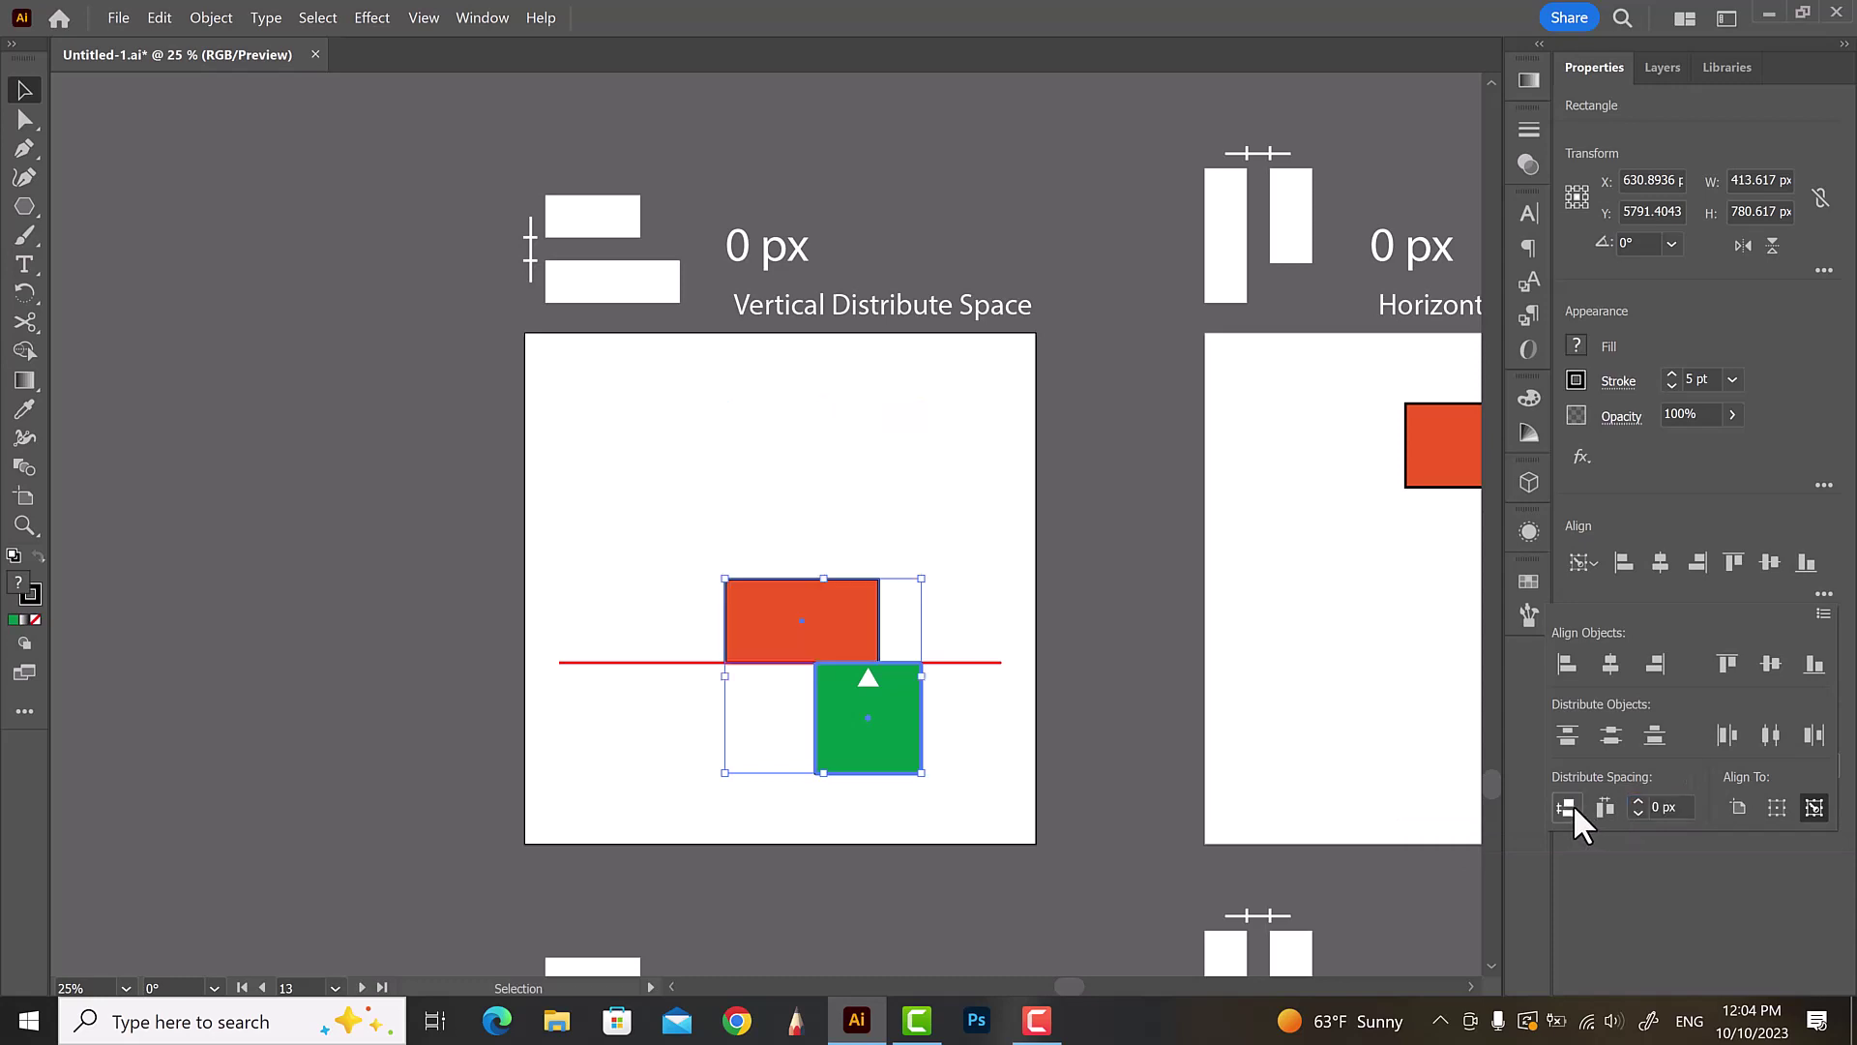
{"action": "left_click", "coordinate": [874, 513]}
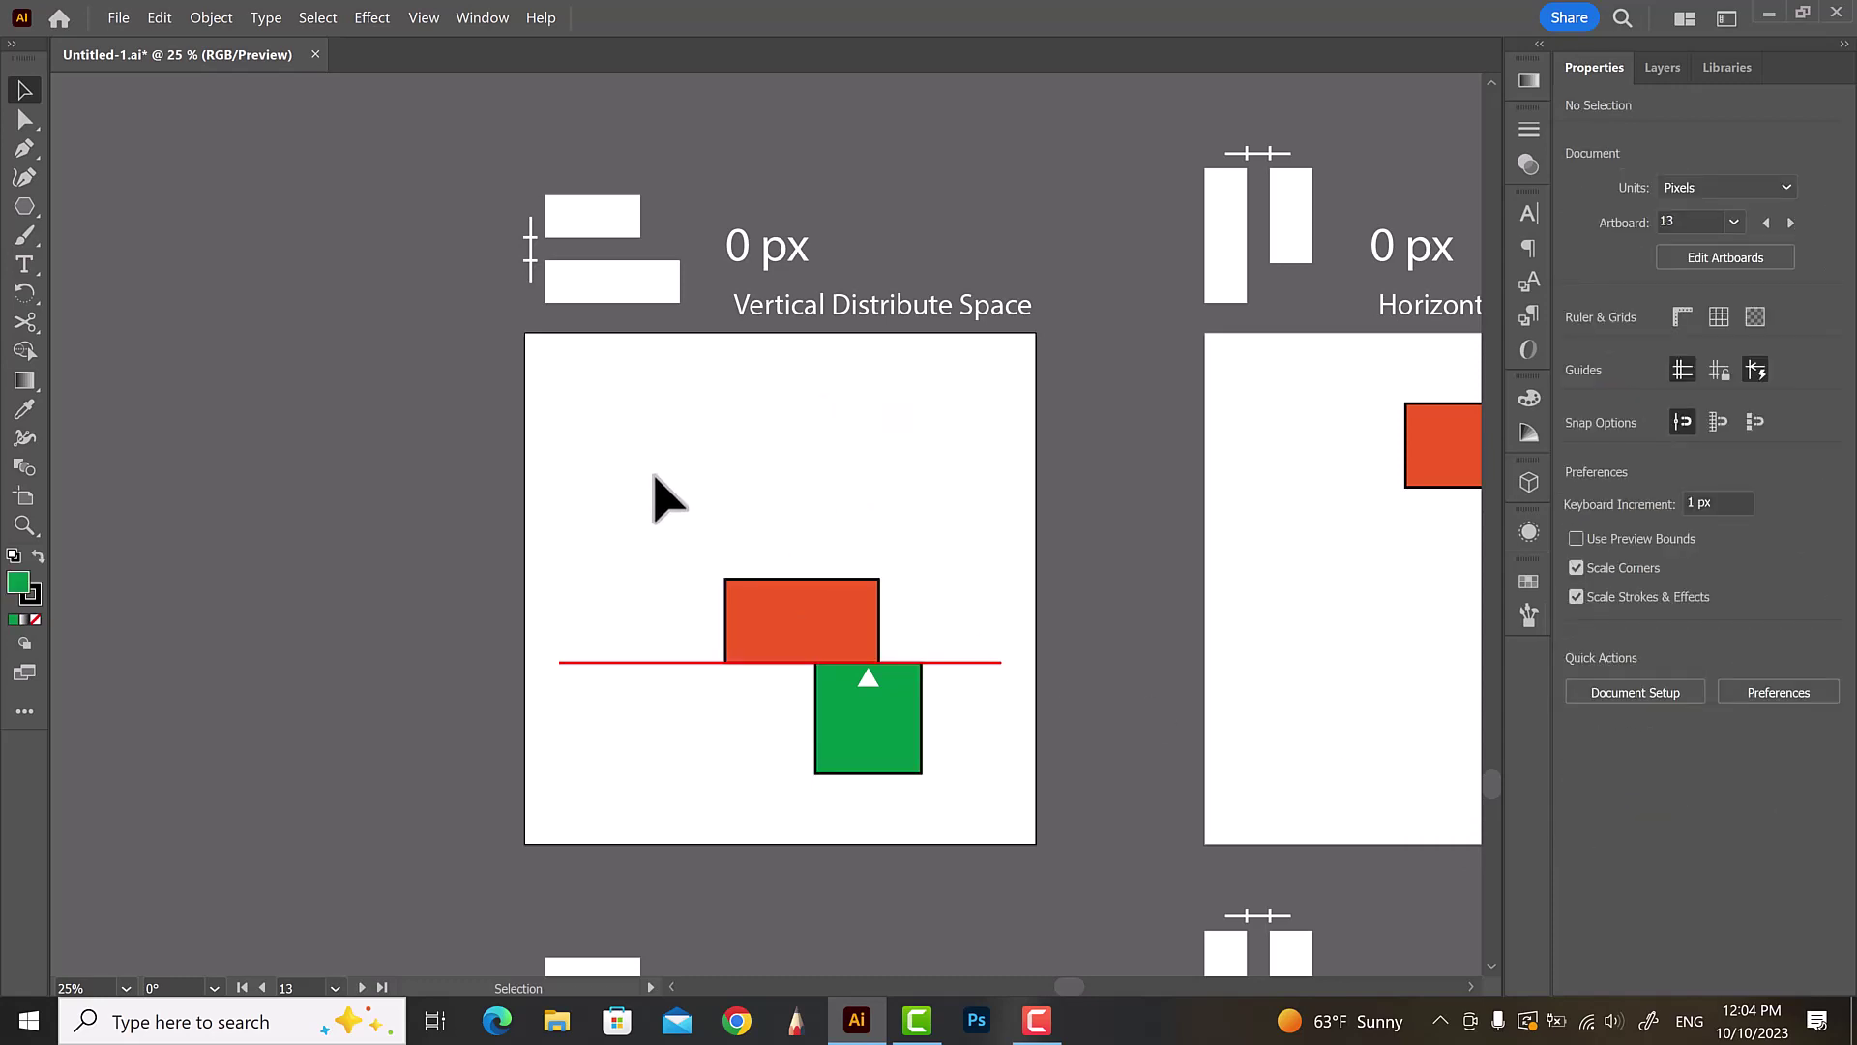
{"action": "scroll", "coordinate": [667, 489], "scroll_direction": "down", "scroll_amount": 1}
{"action": "scroll", "coordinate": [1442, 566], "scroll_direction": "up", "scroll_amount": 1}
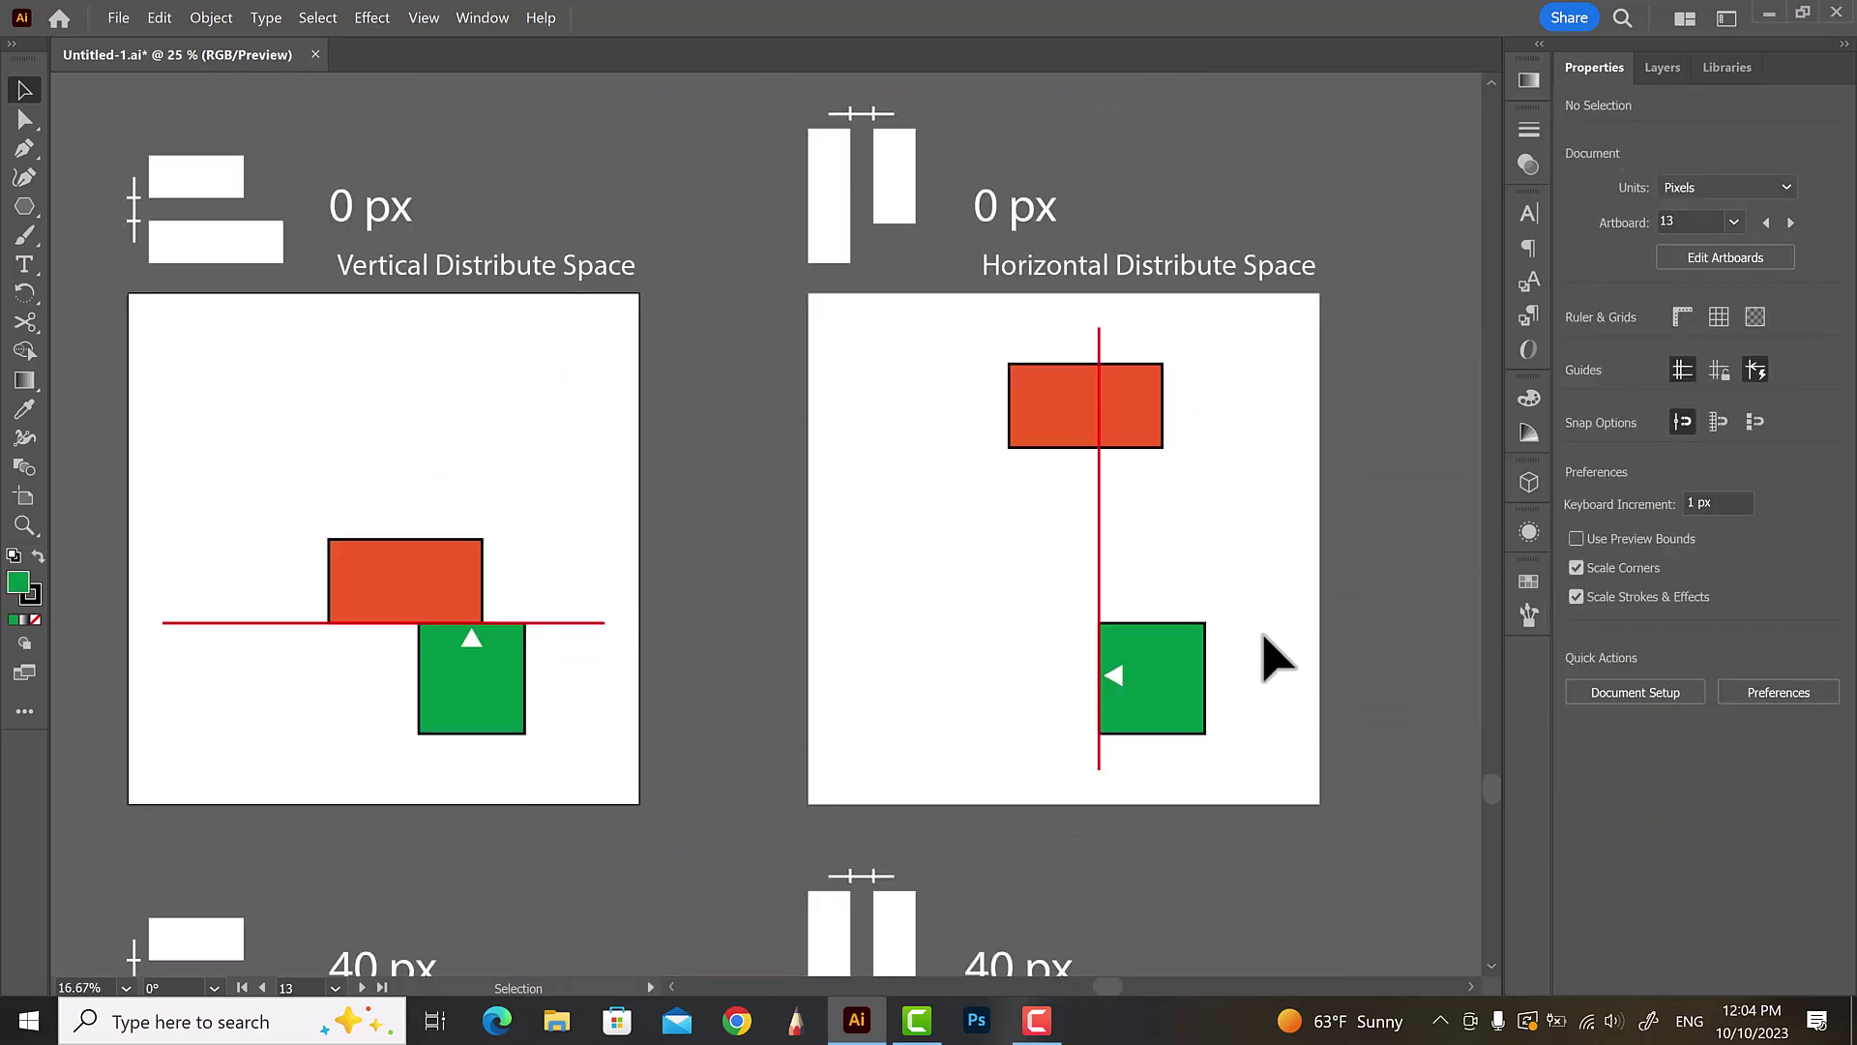
- Apply 0 px horizontal distribute spacing to the two rectangles on the 0 px Horizontal Distribute Space artboard, with green as key object, and deselect them
{"action": "scroll", "coordinate": [1301, 614], "scroll_direction": "up", "scroll_amount": 1}
{"action": "scroll", "coordinate": [1296, 653], "scroll_direction": "up", "scroll_amount": 1}
{"action": "left_click", "coordinate": [1168, 778]}
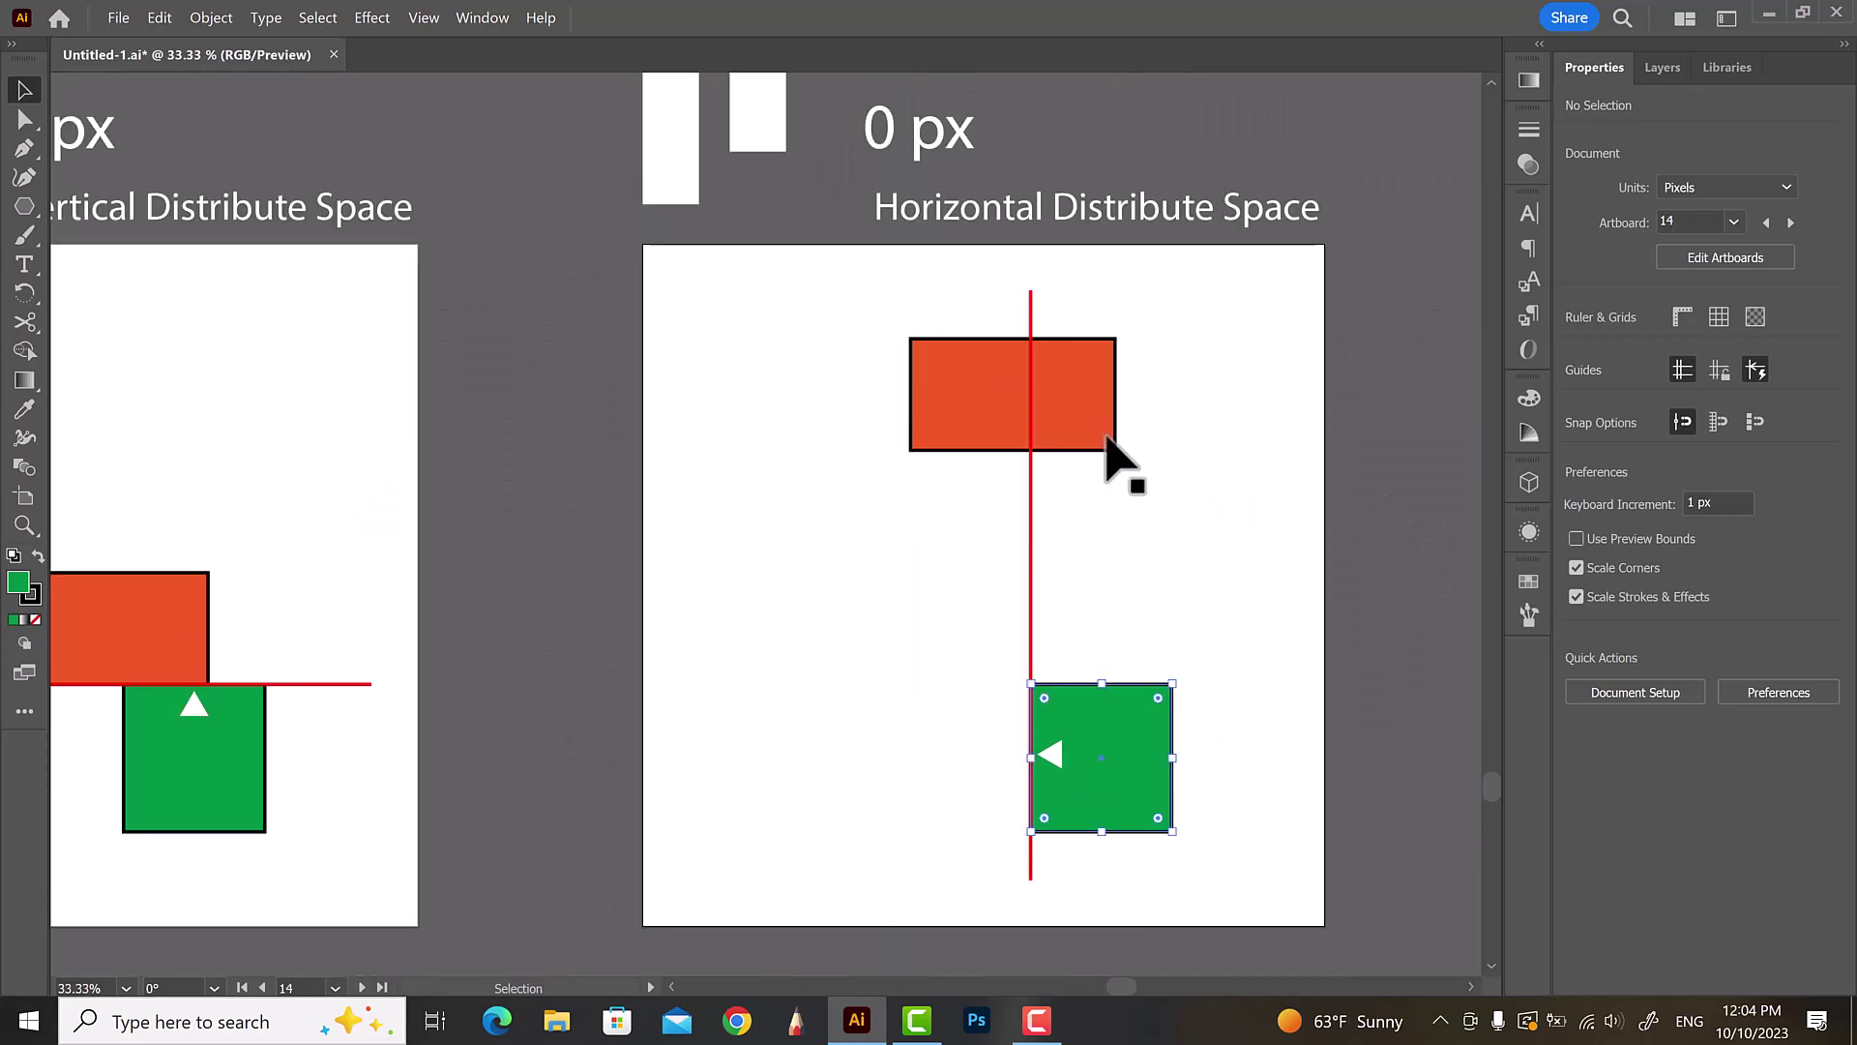
{"action": "left_click", "coordinate": [1105, 431], "text": "shift"}
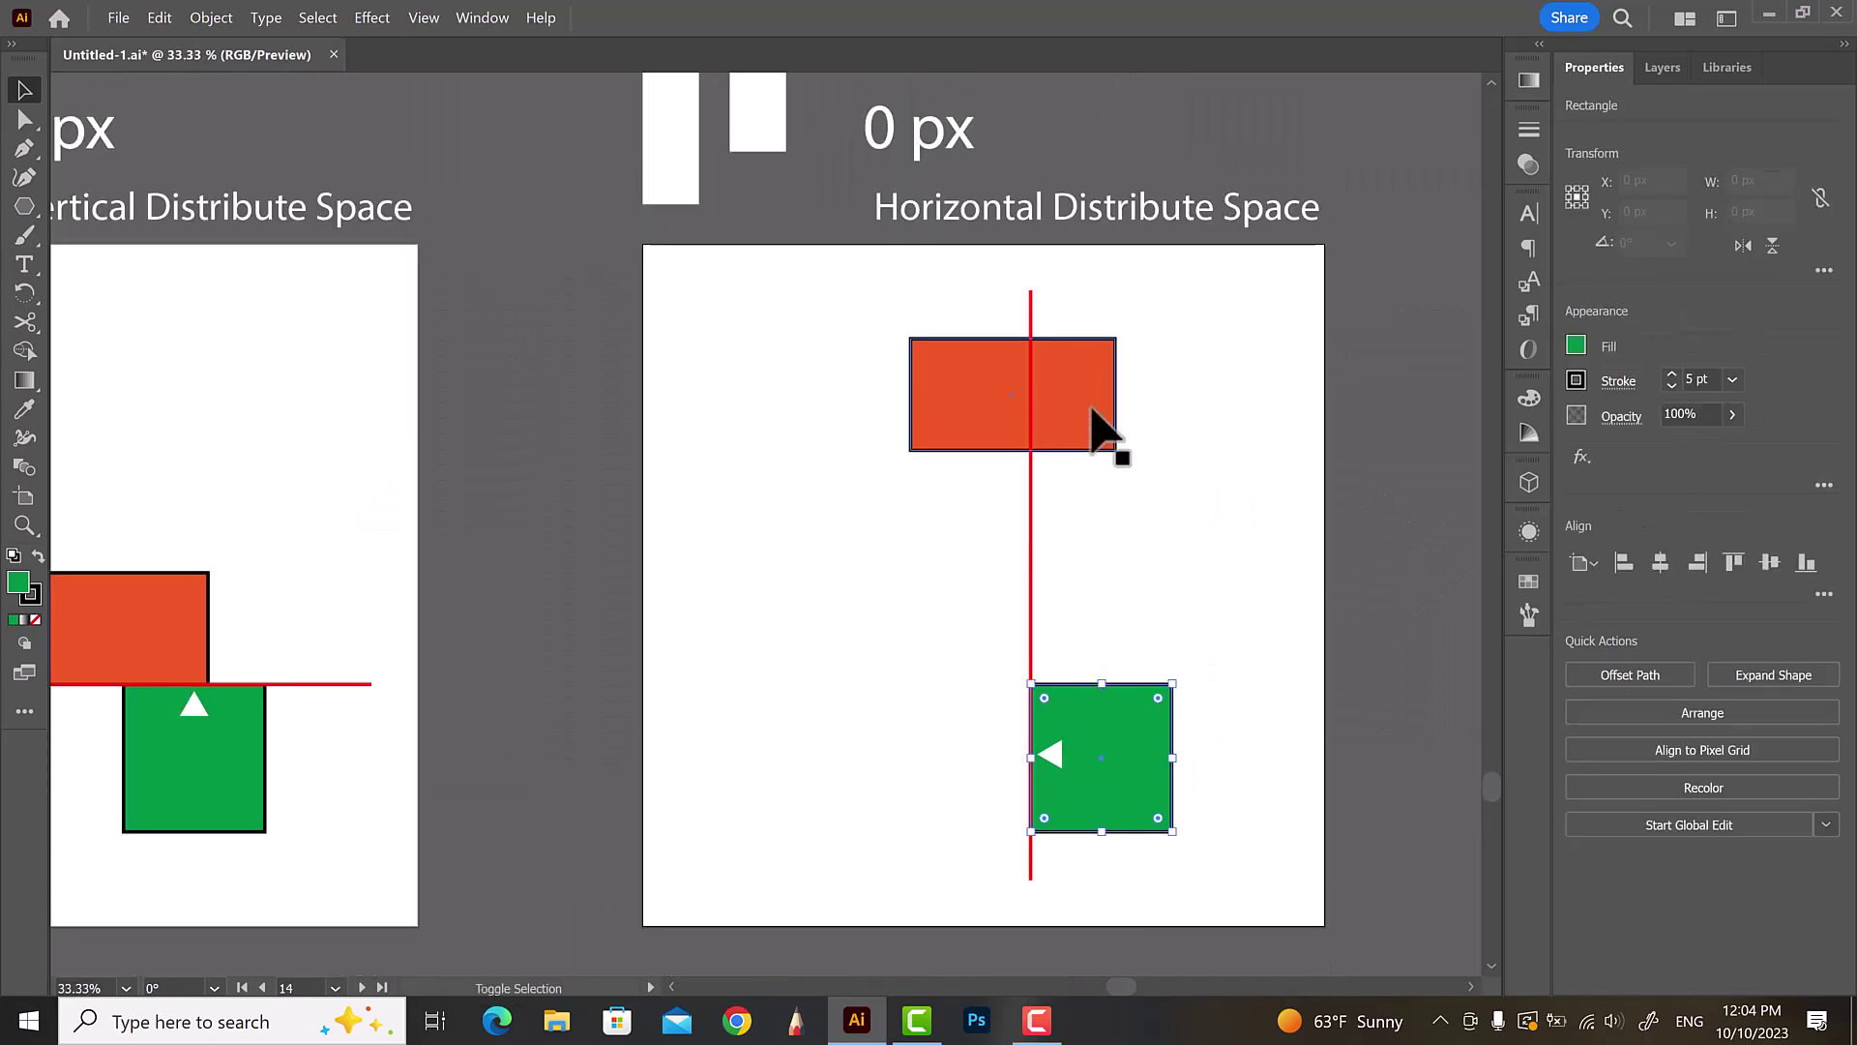
{"action": "left_click", "coordinate": [1824, 594]}
{"action": "left_click", "coordinate": [1817, 810]}
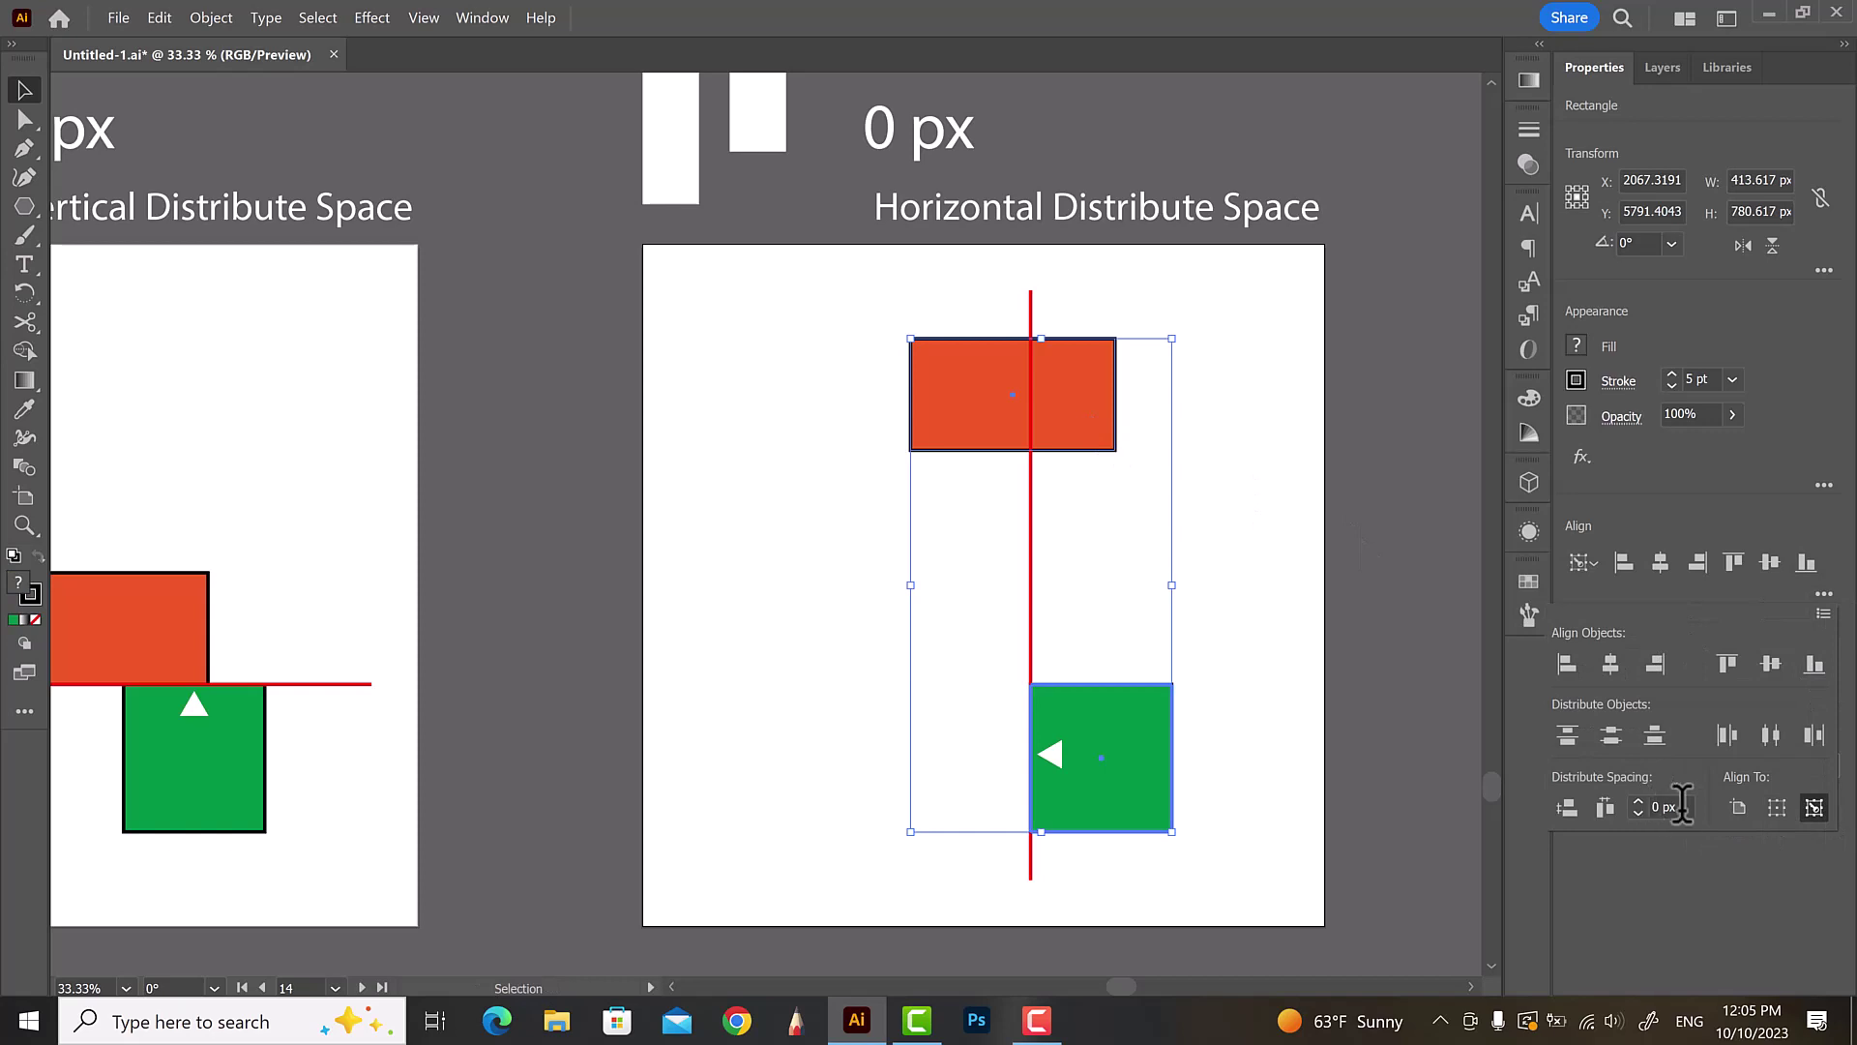
{"action": "left_click", "coordinate": [1604, 808]}
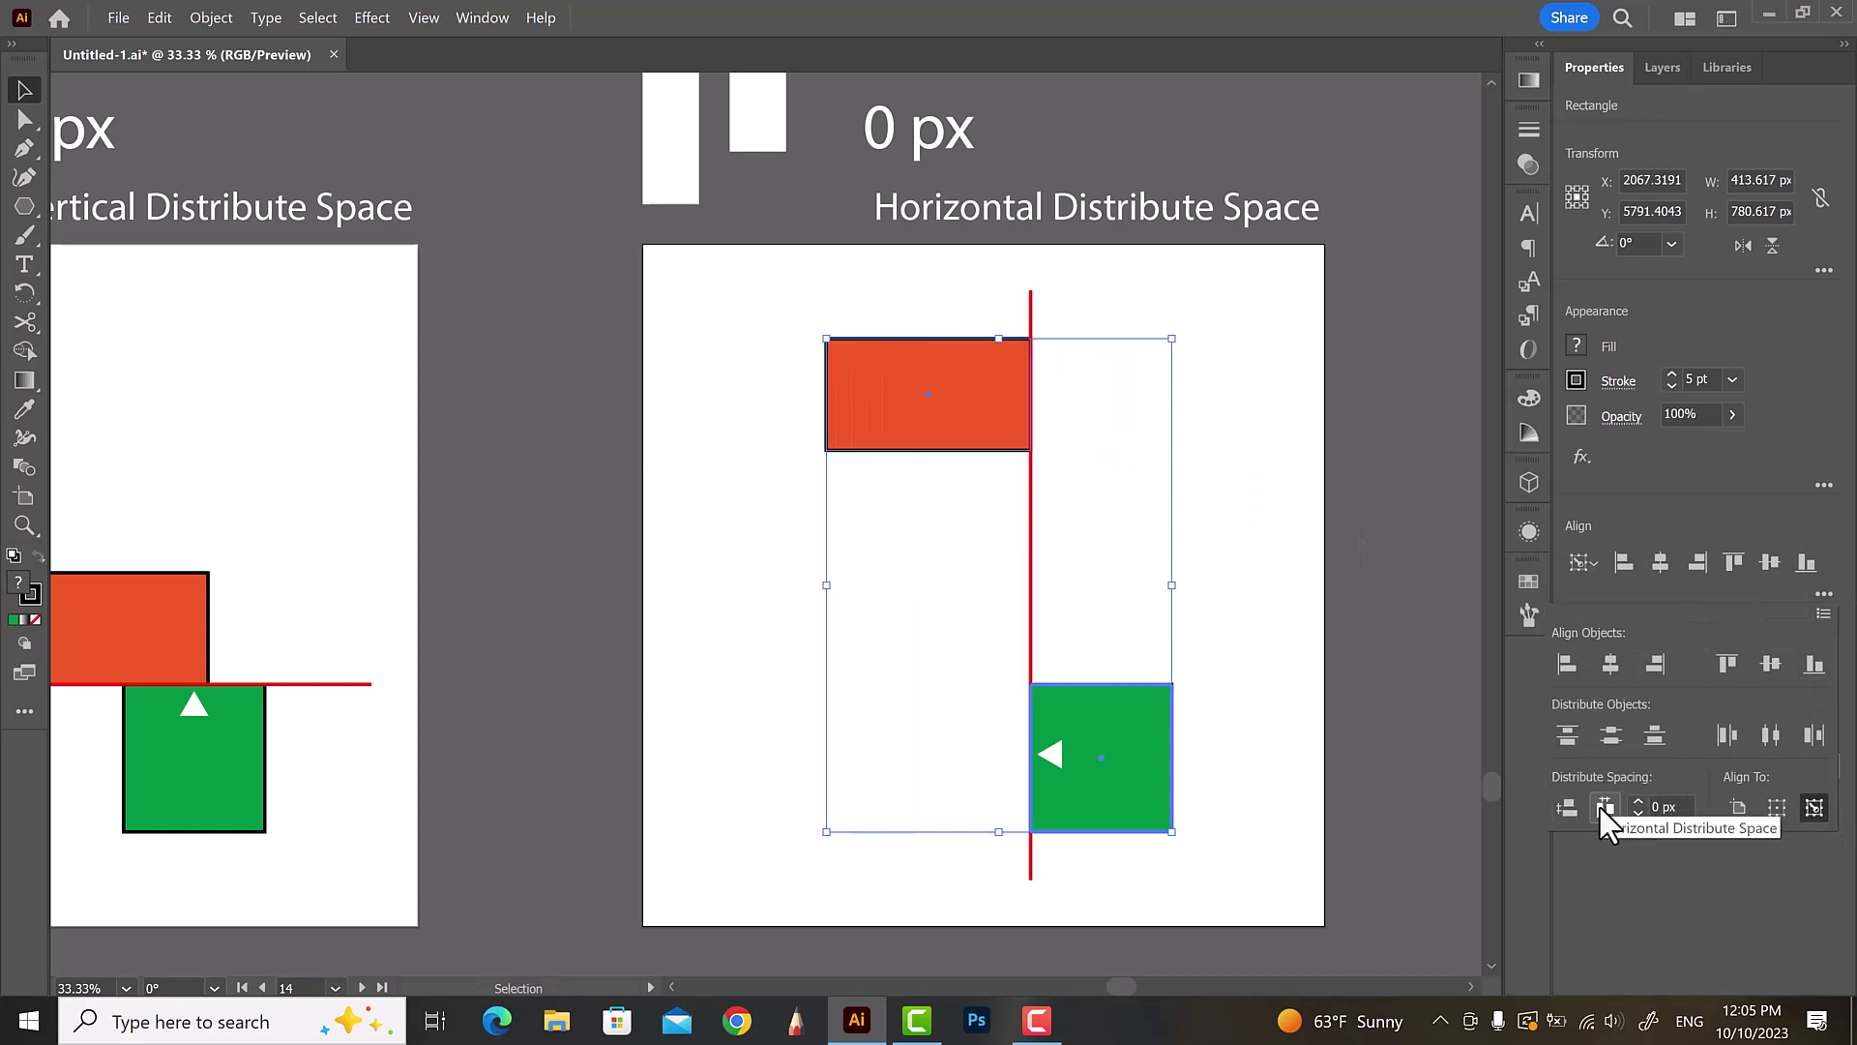
{"action": "left_click", "coordinate": [1246, 540]}
- Set the distribute spacing to 40 px for the rectangles on the 40 px Vertical Distribute Space artboard, aligned to a key object, and deselect them
{"action": "scroll", "coordinate": [1217, 450], "scroll_direction": "down", "scroll_amount": 3}
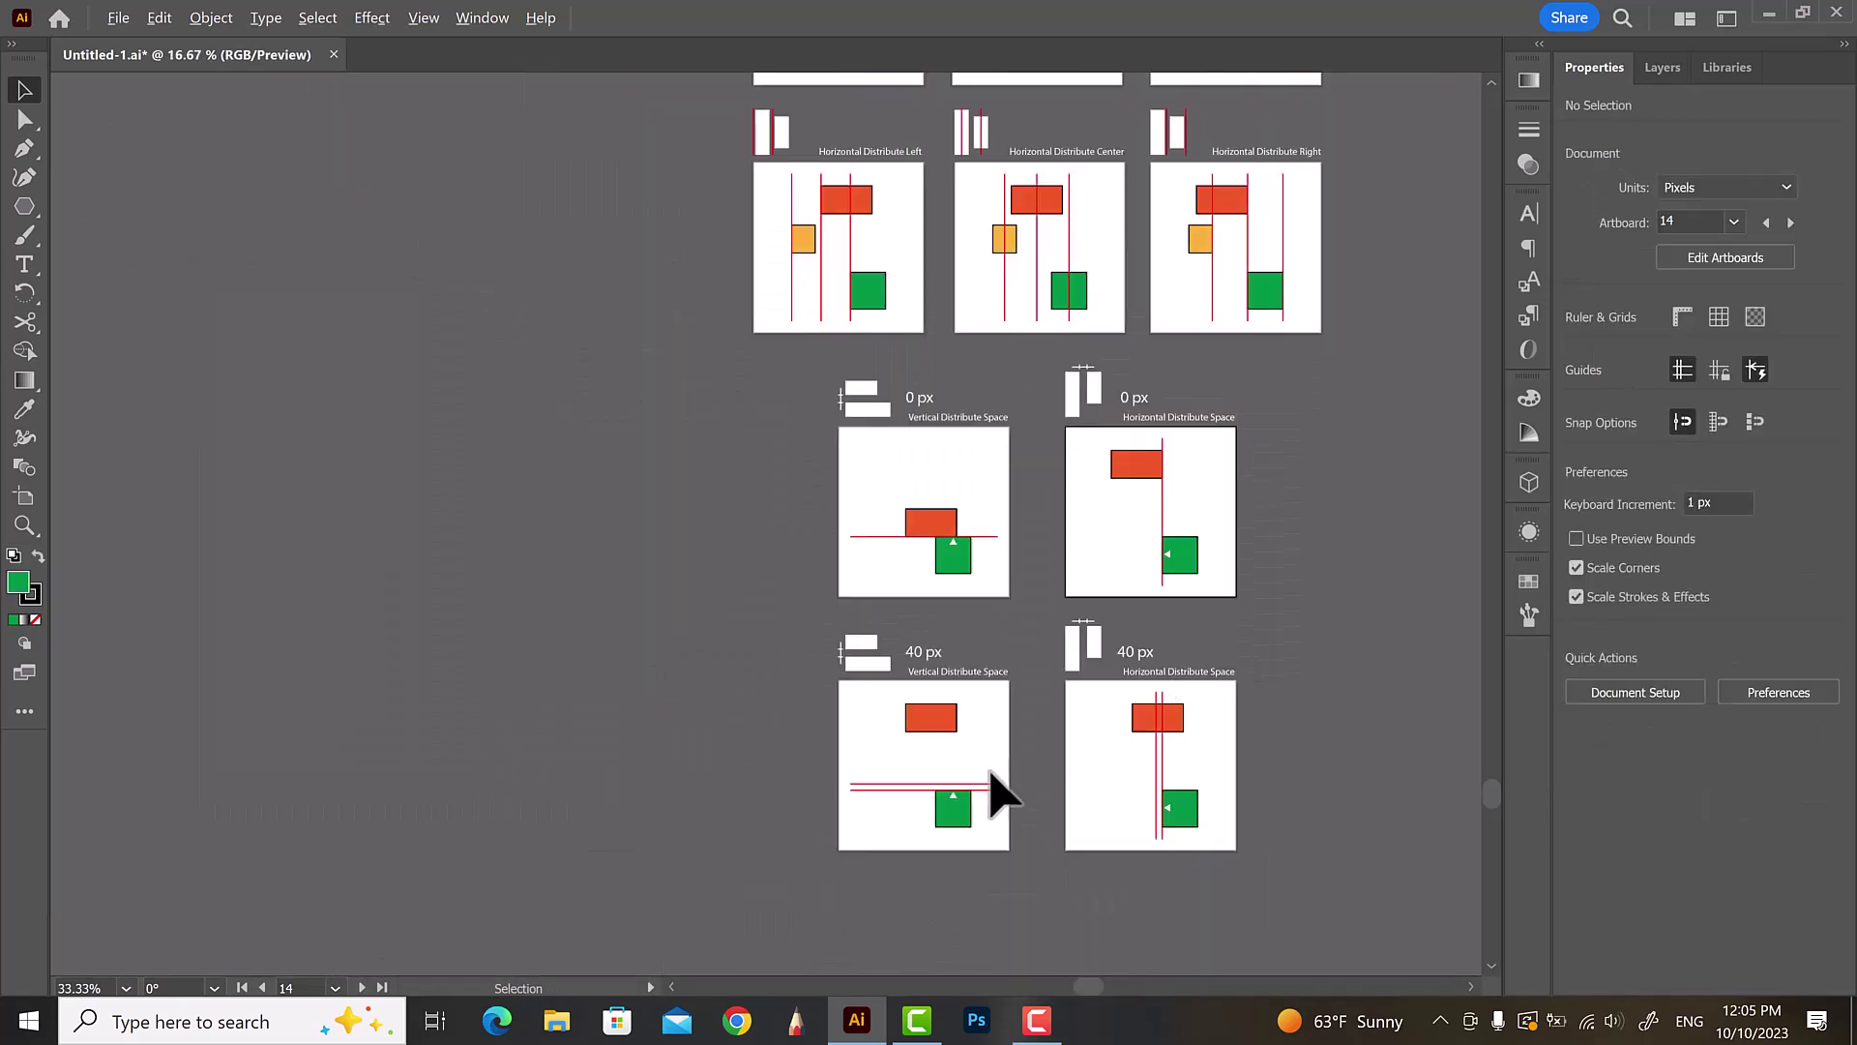
{"action": "scroll", "coordinate": [1001, 791], "scroll_direction": "up", "scroll_amount": 2}
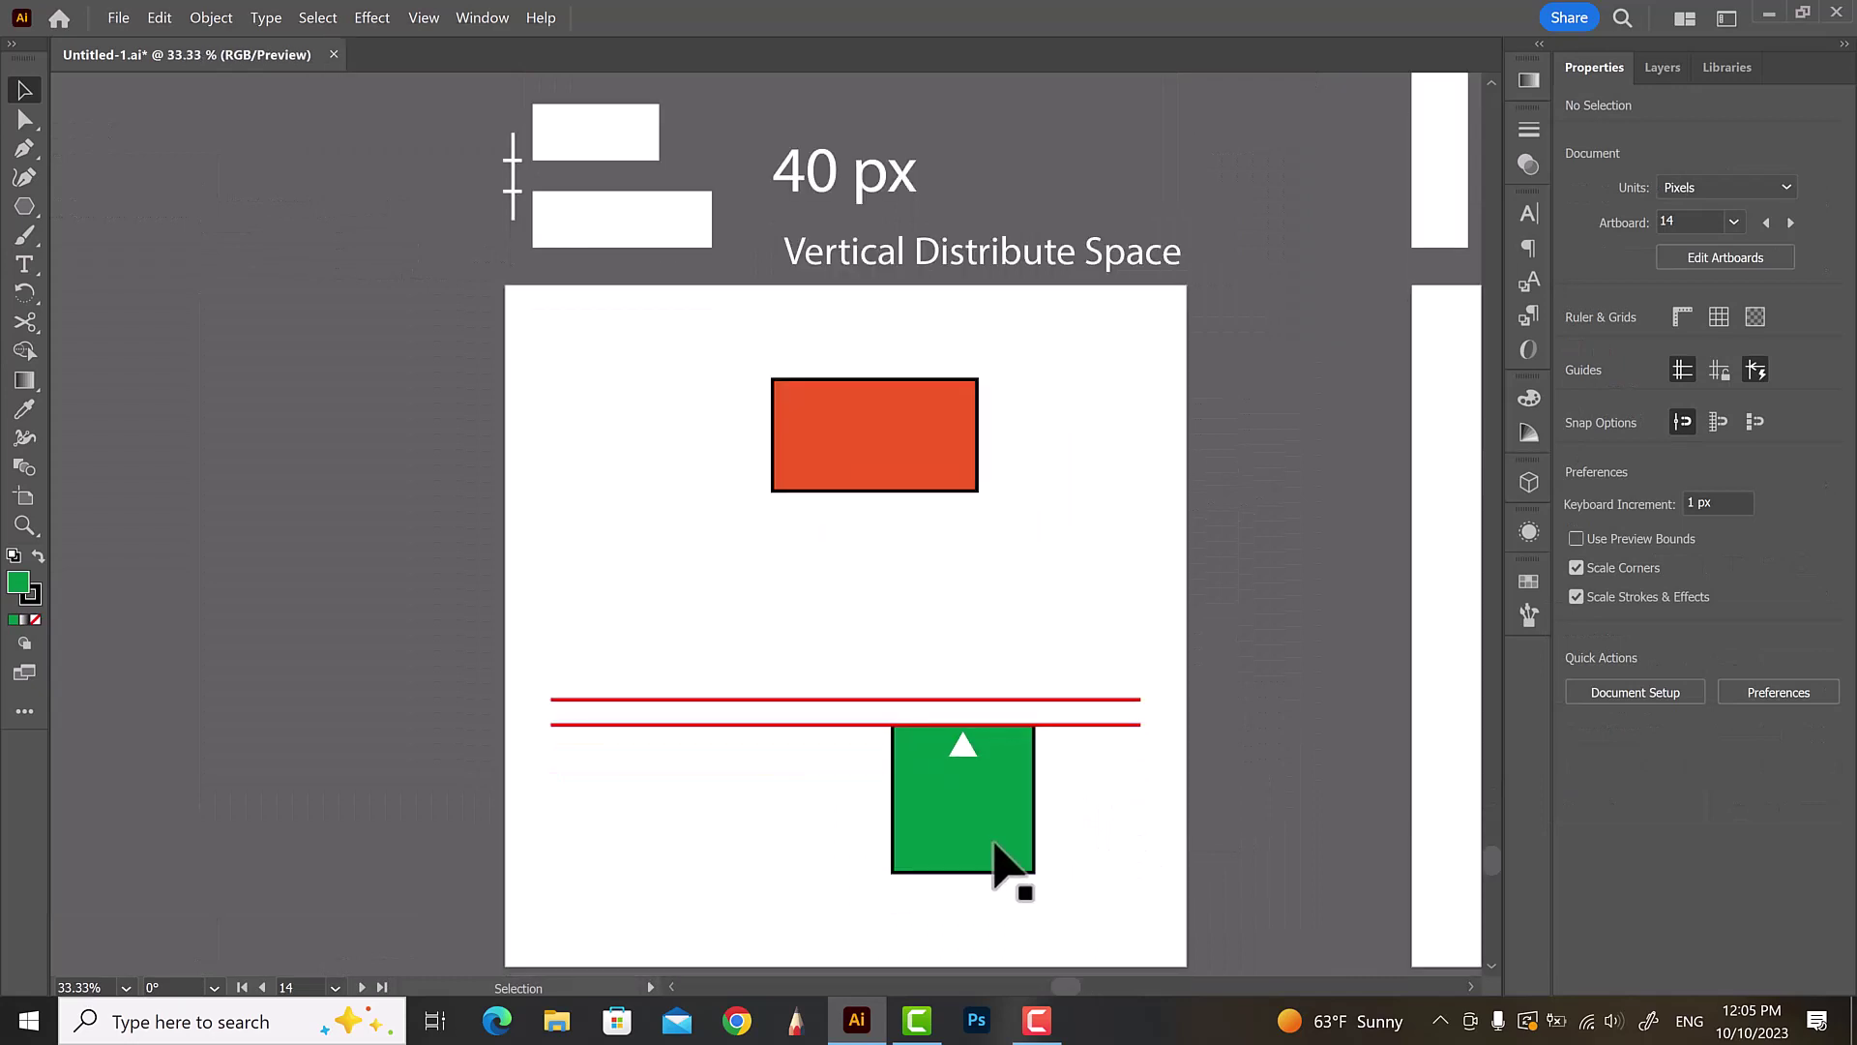
{"action": "left_click", "coordinate": [1001, 832]}
{"action": "left_click", "coordinate": [914, 469], "text": "shift"}
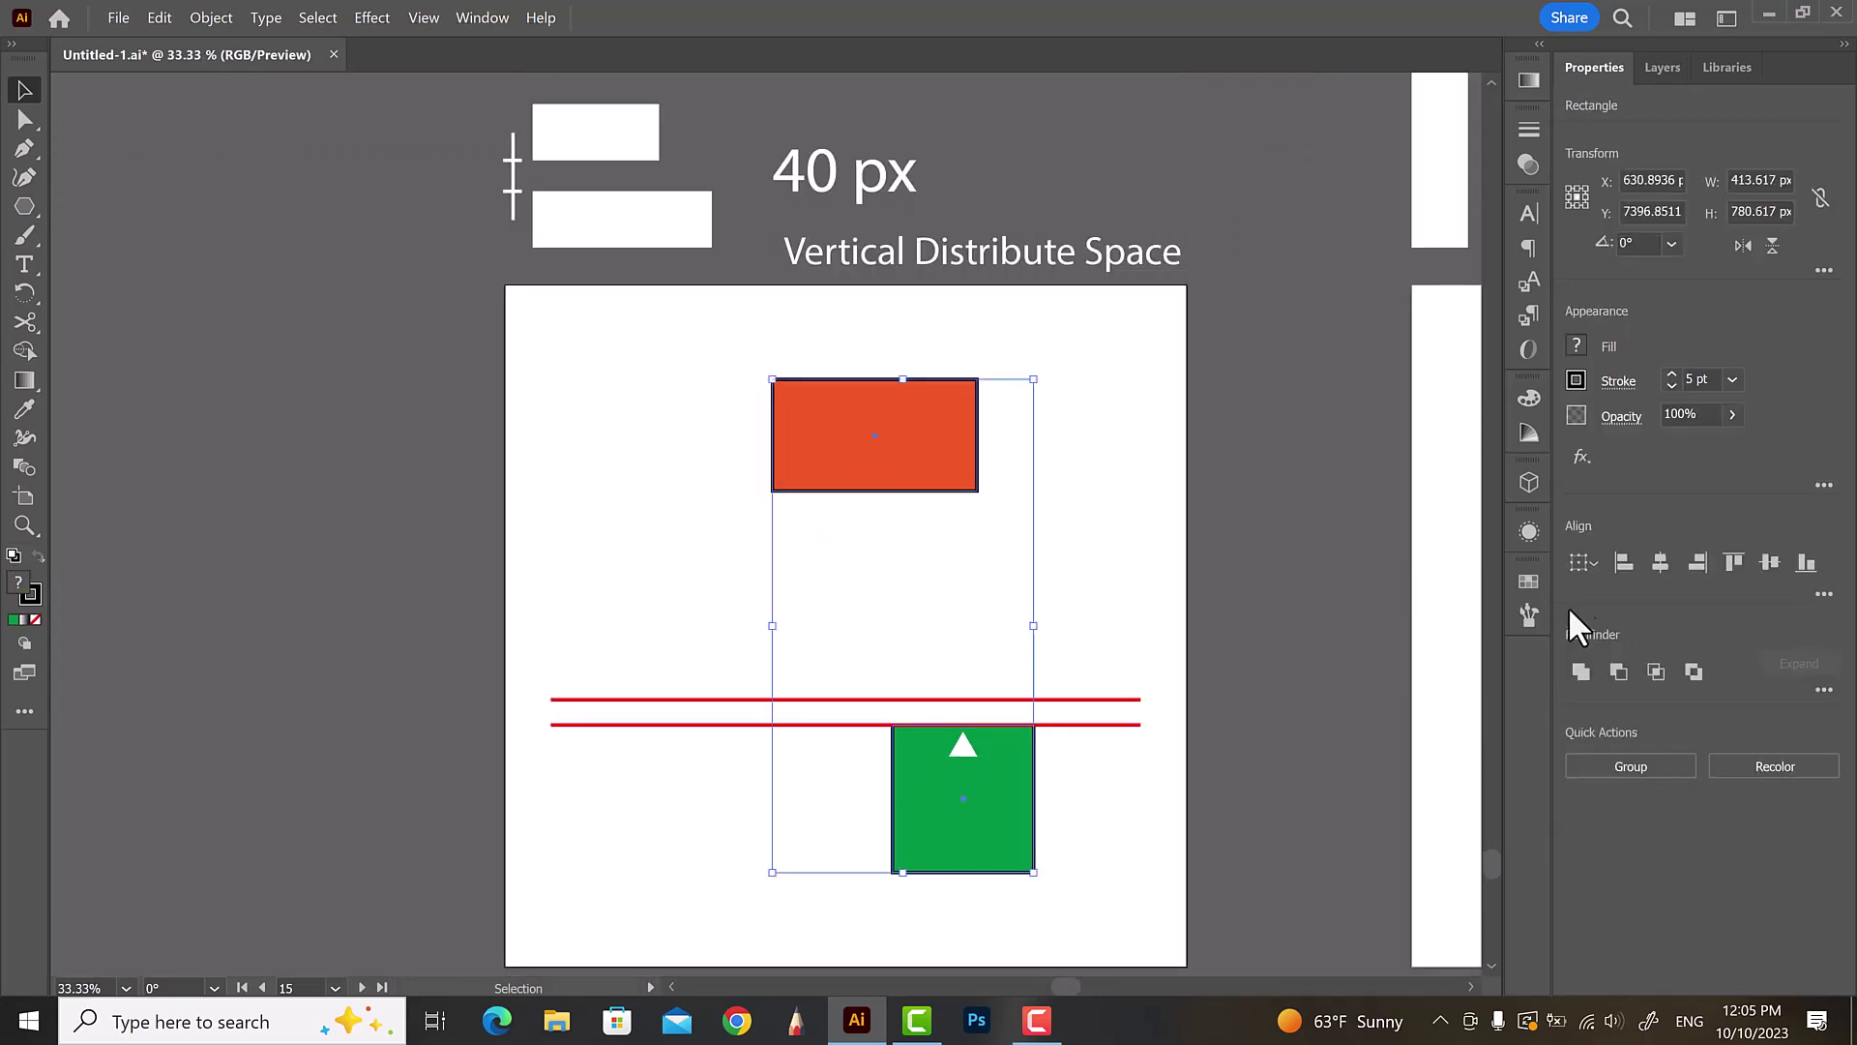
{"action": "left_click", "coordinate": [1823, 594]}
{"action": "left_click", "coordinate": [1815, 807]}
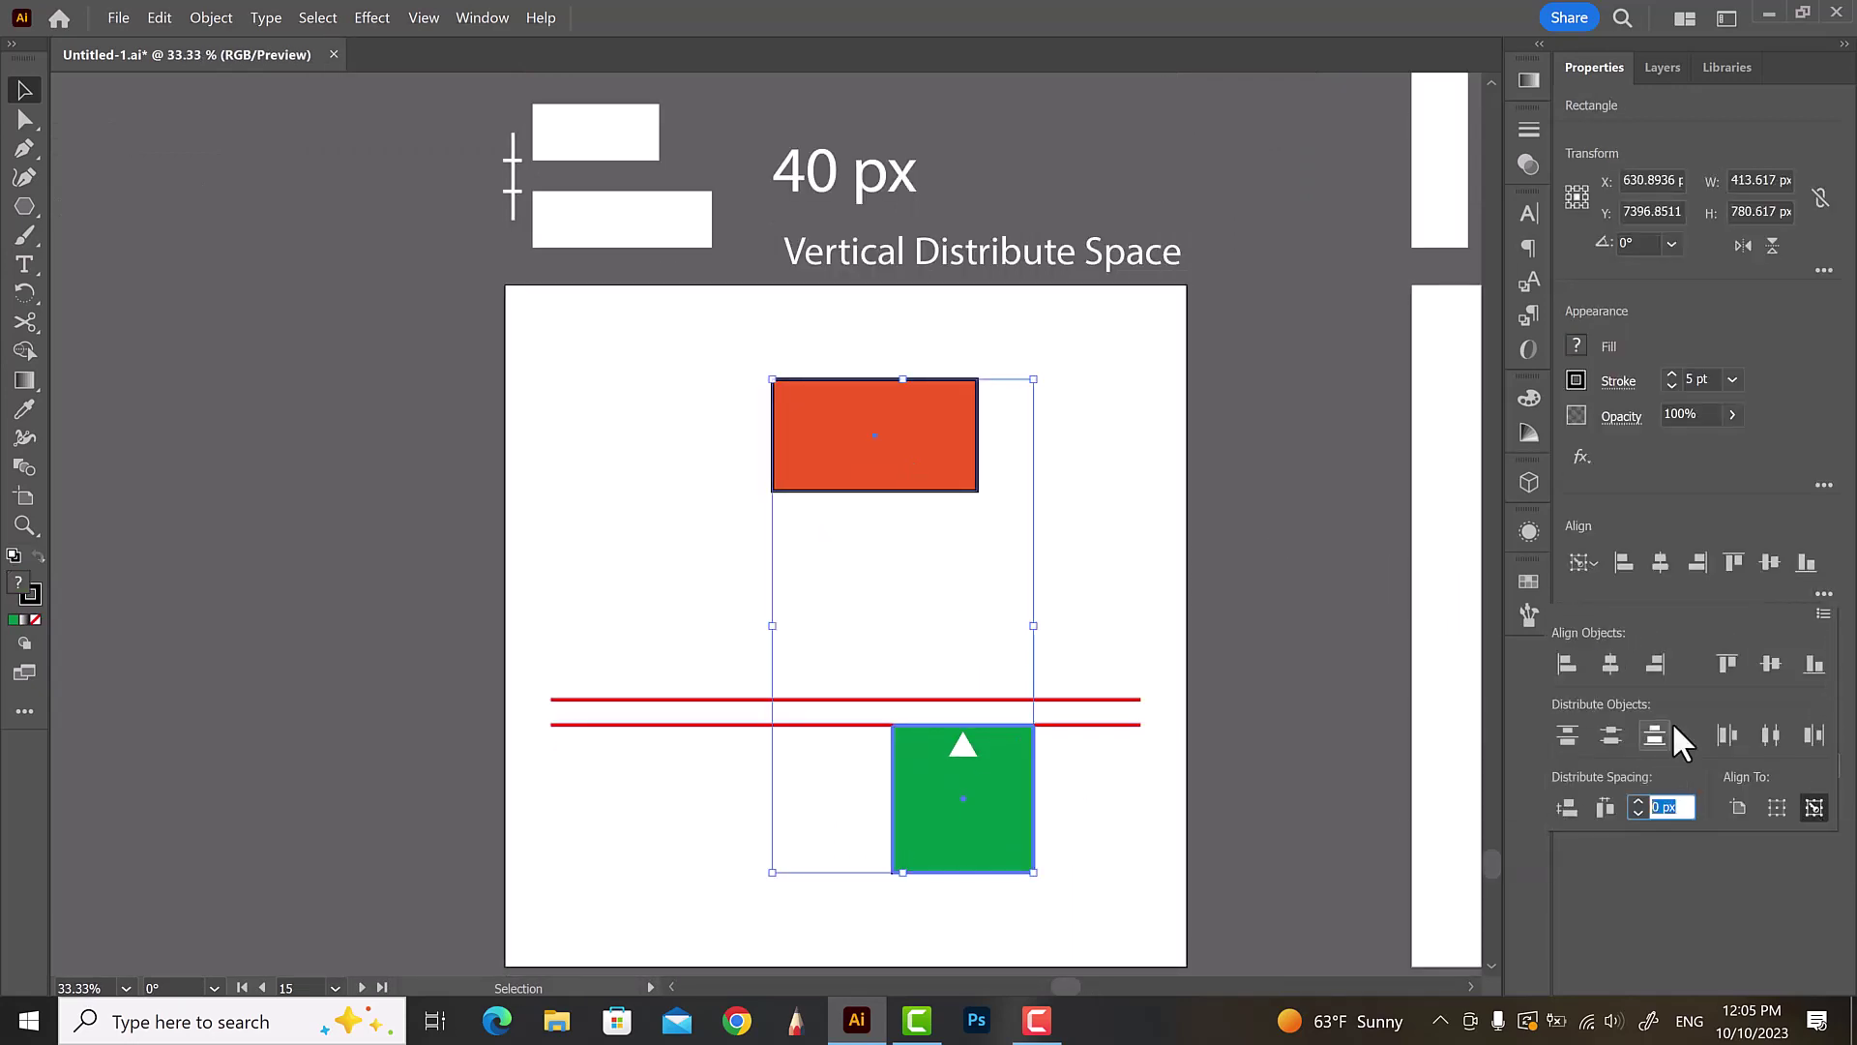
{"action": "type", "text": "40"}
{"action": "key", "text": "Return"}
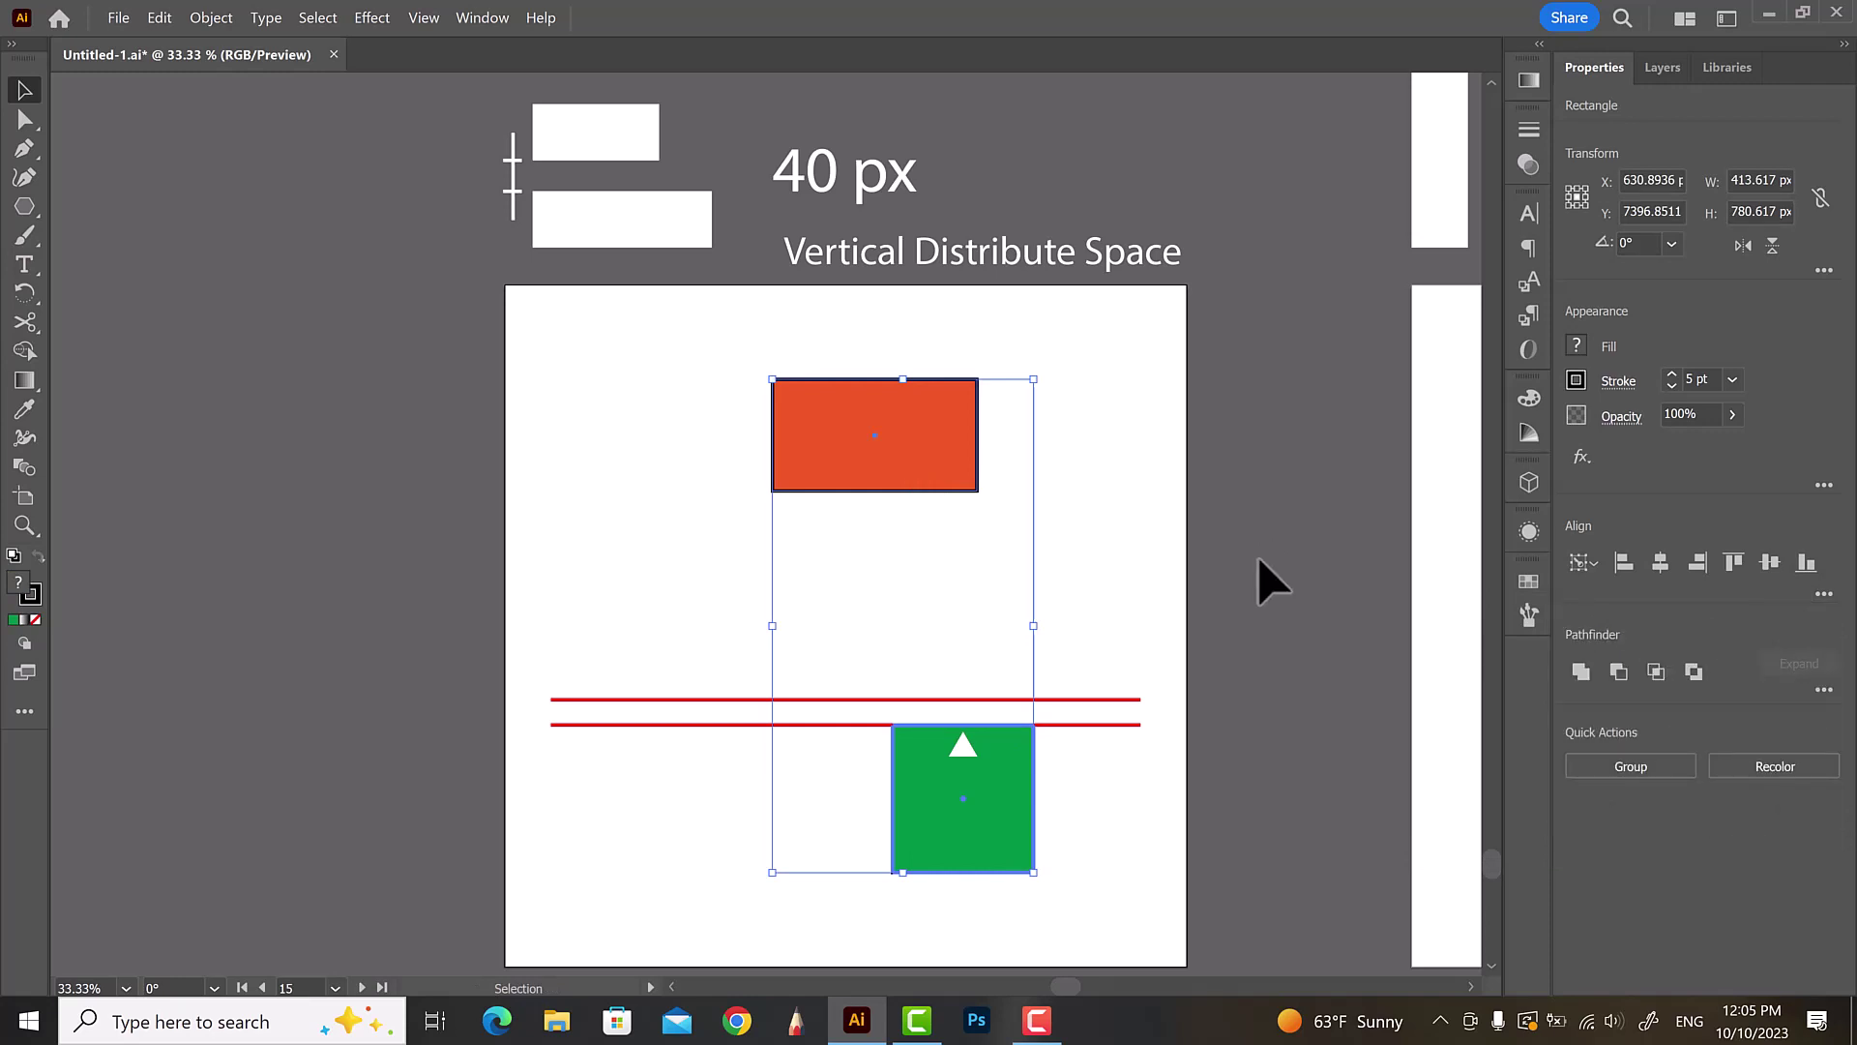
{"action": "left_click", "coordinate": [1139, 580]}
- Apply 40 px vertical distribute spacing to the orange and green rectangles, with green as key object, and deselect them
{"action": "left_click", "coordinate": [979, 474]}
{"action": "left_click", "coordinate": [1007, 829], "text": "shift"}
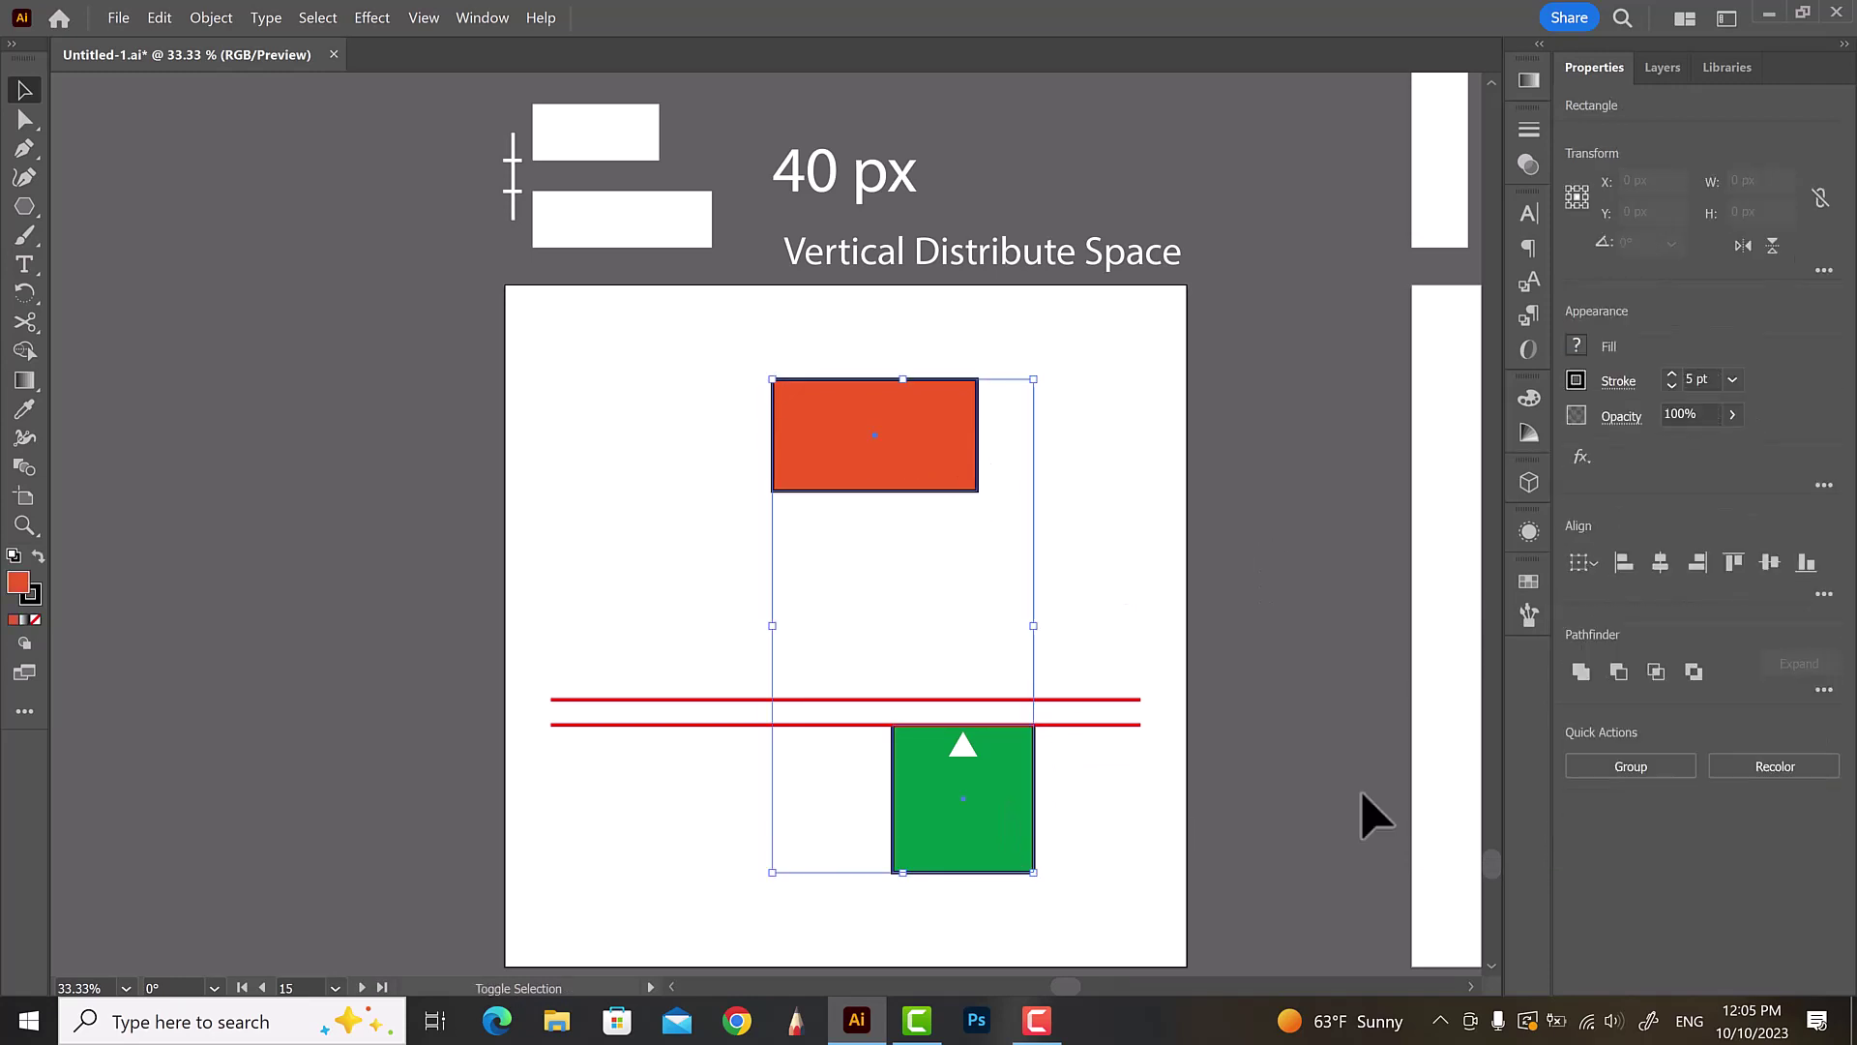
{"action": "left_click", "coordinate": [1823, 594]}
{"action": "left_click", "coordinate": [1814, 807]}
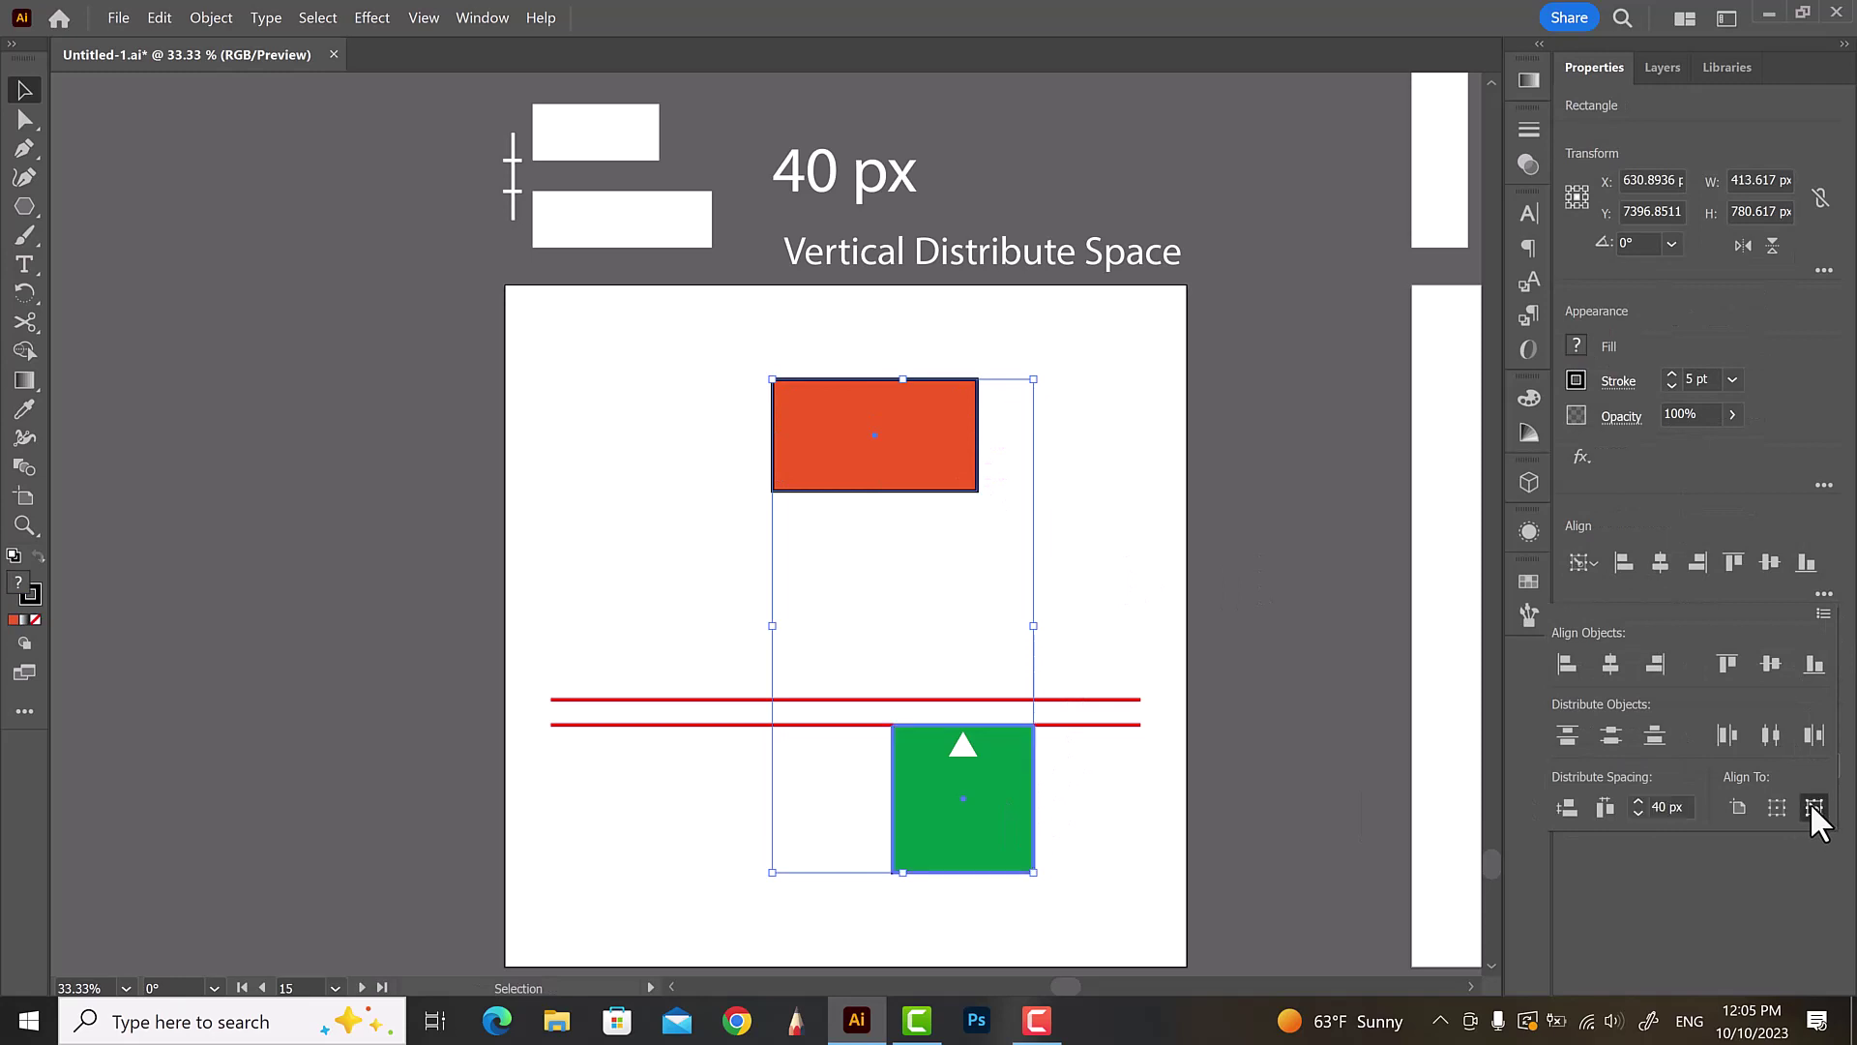
{"action": "left_click", "coordinate": [1569, 808]}
{"action": "left_click", "coordinate": [1097, 578]}
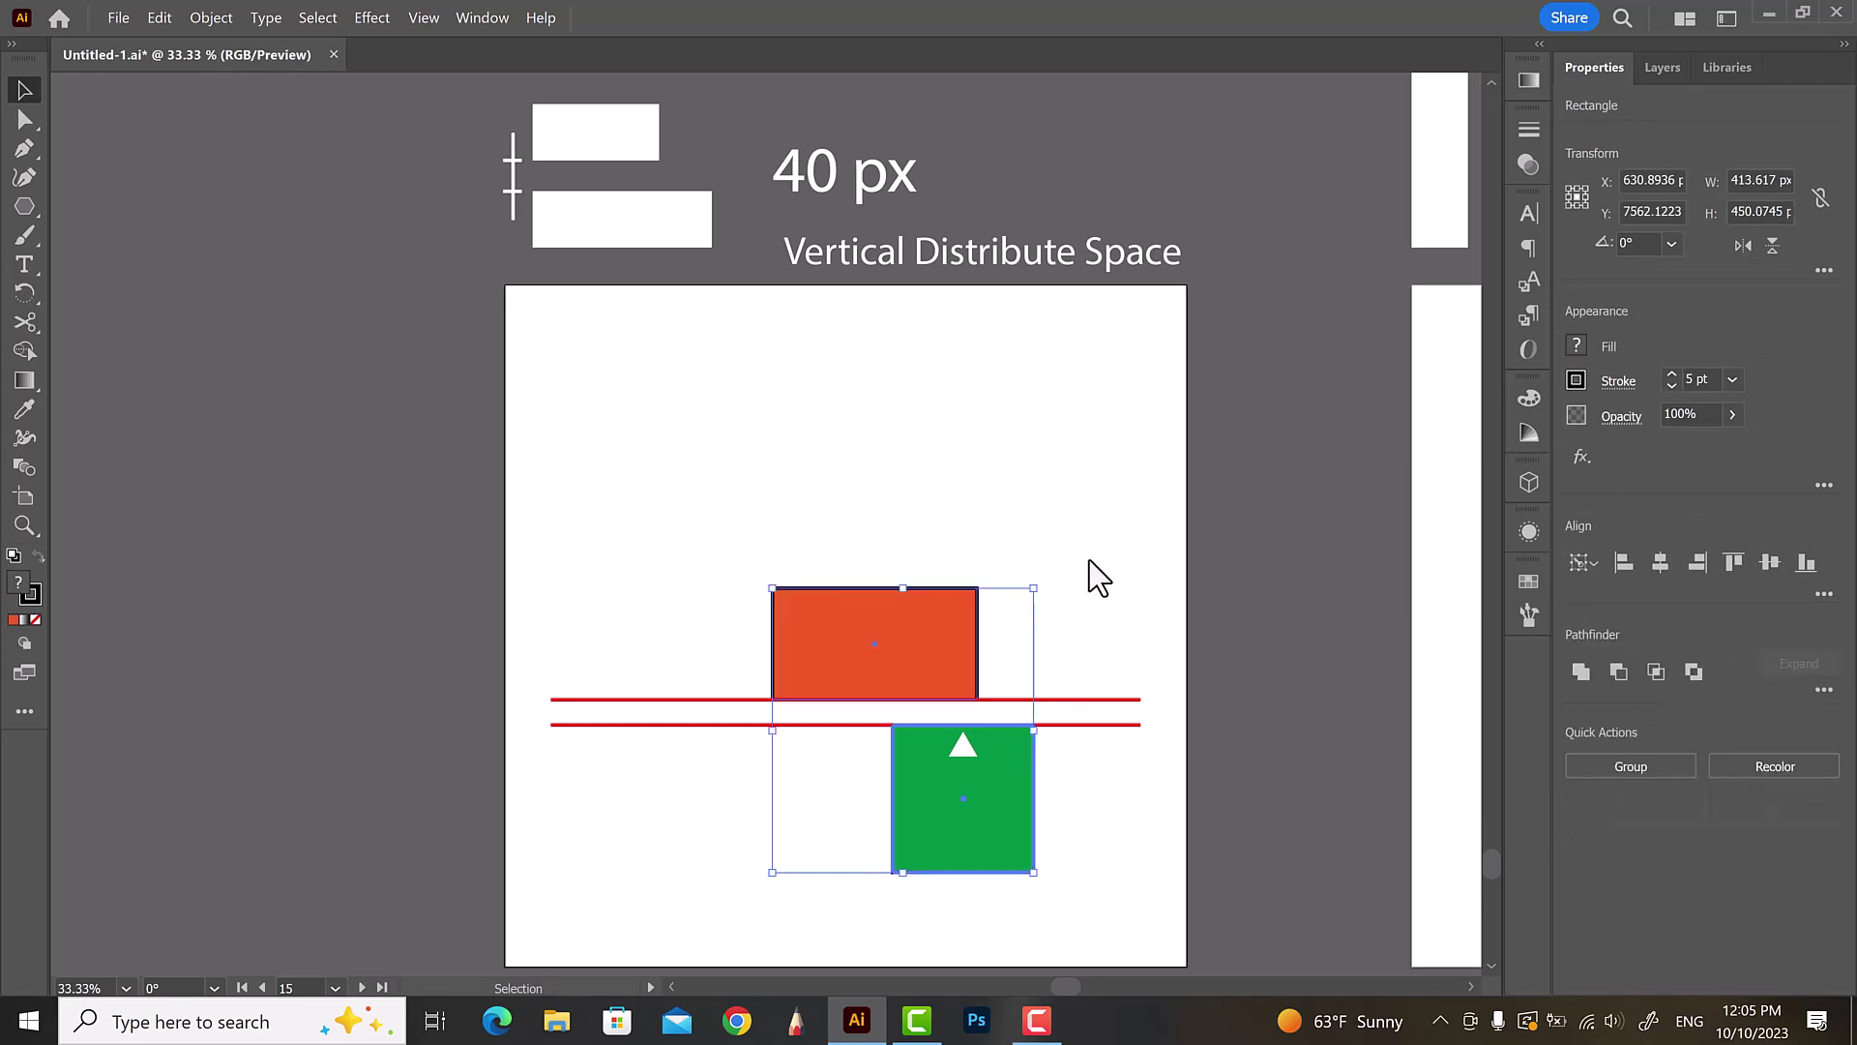
{"action": "left_click", "coordinate": [1093, 576]}
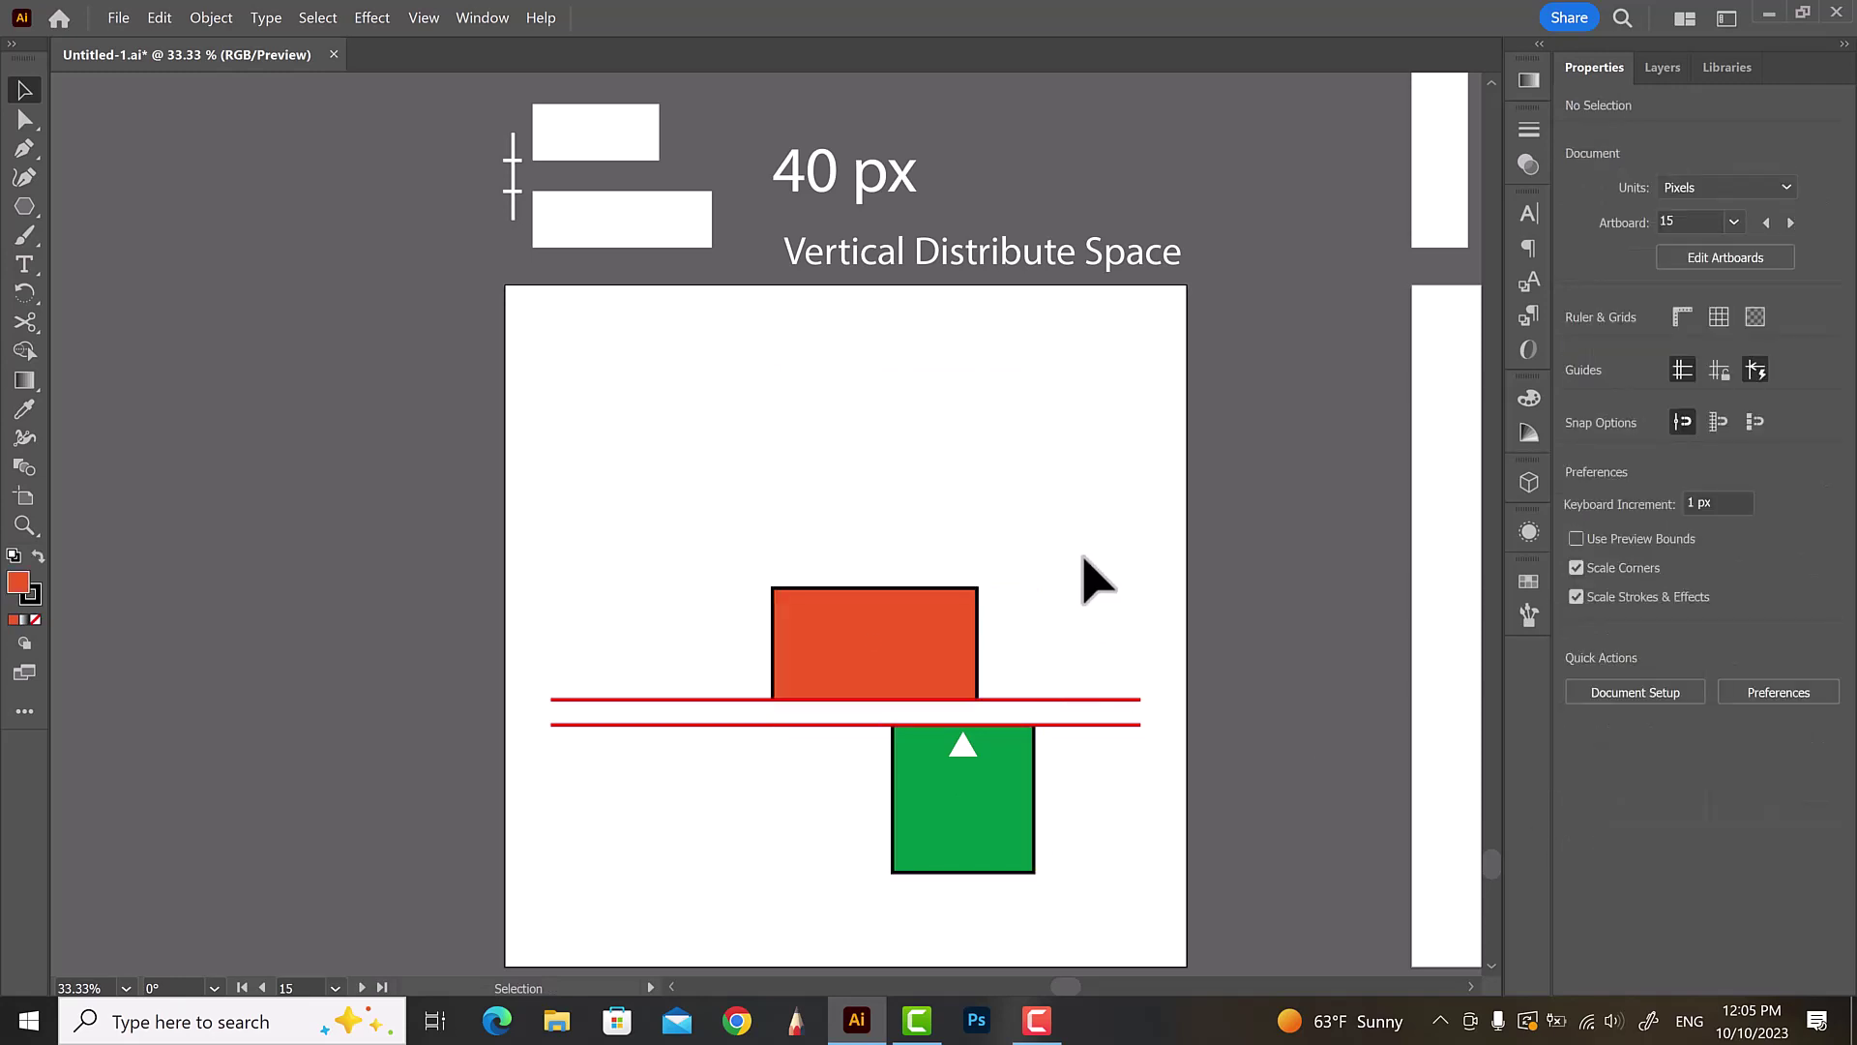
- Apply 40 px horizontal distribute spacing to the two rectangles on the 40 px Horizontal Distribute Space artboard, with green as key object, and deselect them
{"action": "scroll", "coordinate": [832, 488], "scroll_direction": "down", "scroll_amount": 3}
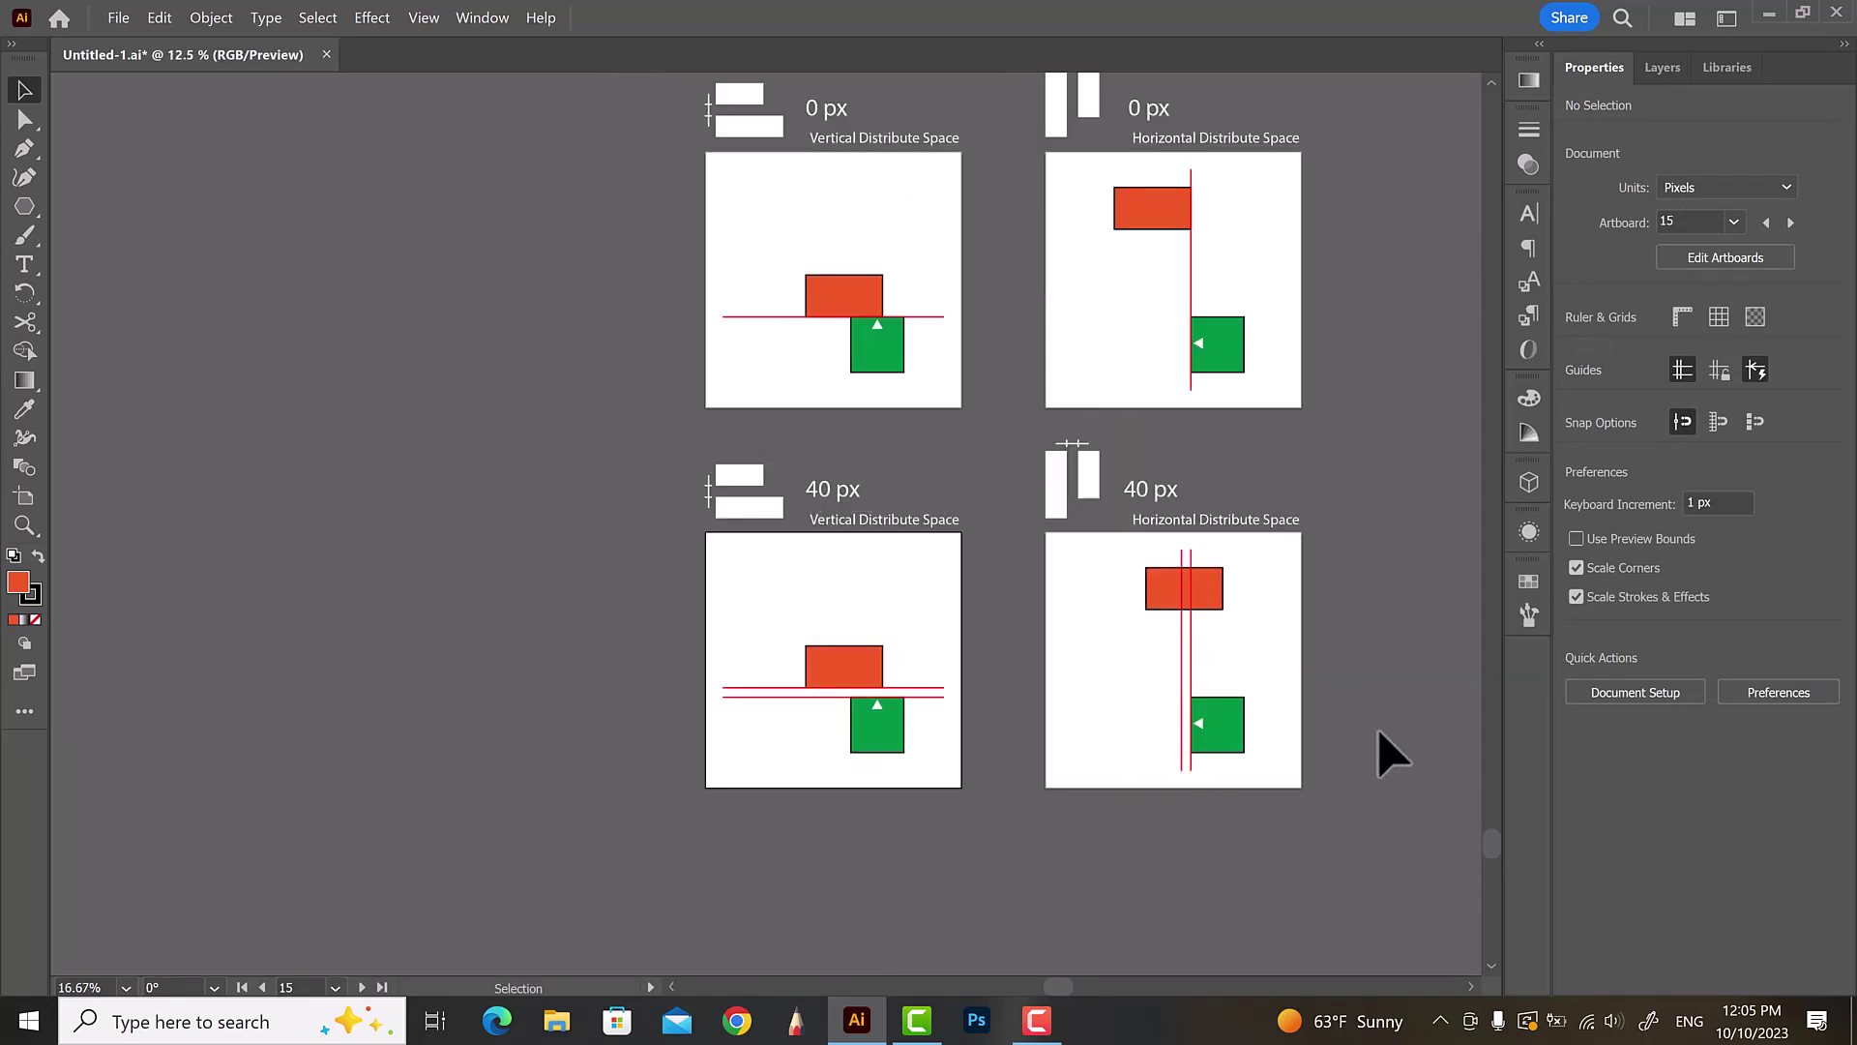
{"action": "scroll", "coordinate": [1389, 765], "scroll_direction": "up", "scroll_amount": 2}
{"action": "scroll", "coordinate": [1364, 767], "scroll_direction": "up", "scroll_amount": 1}
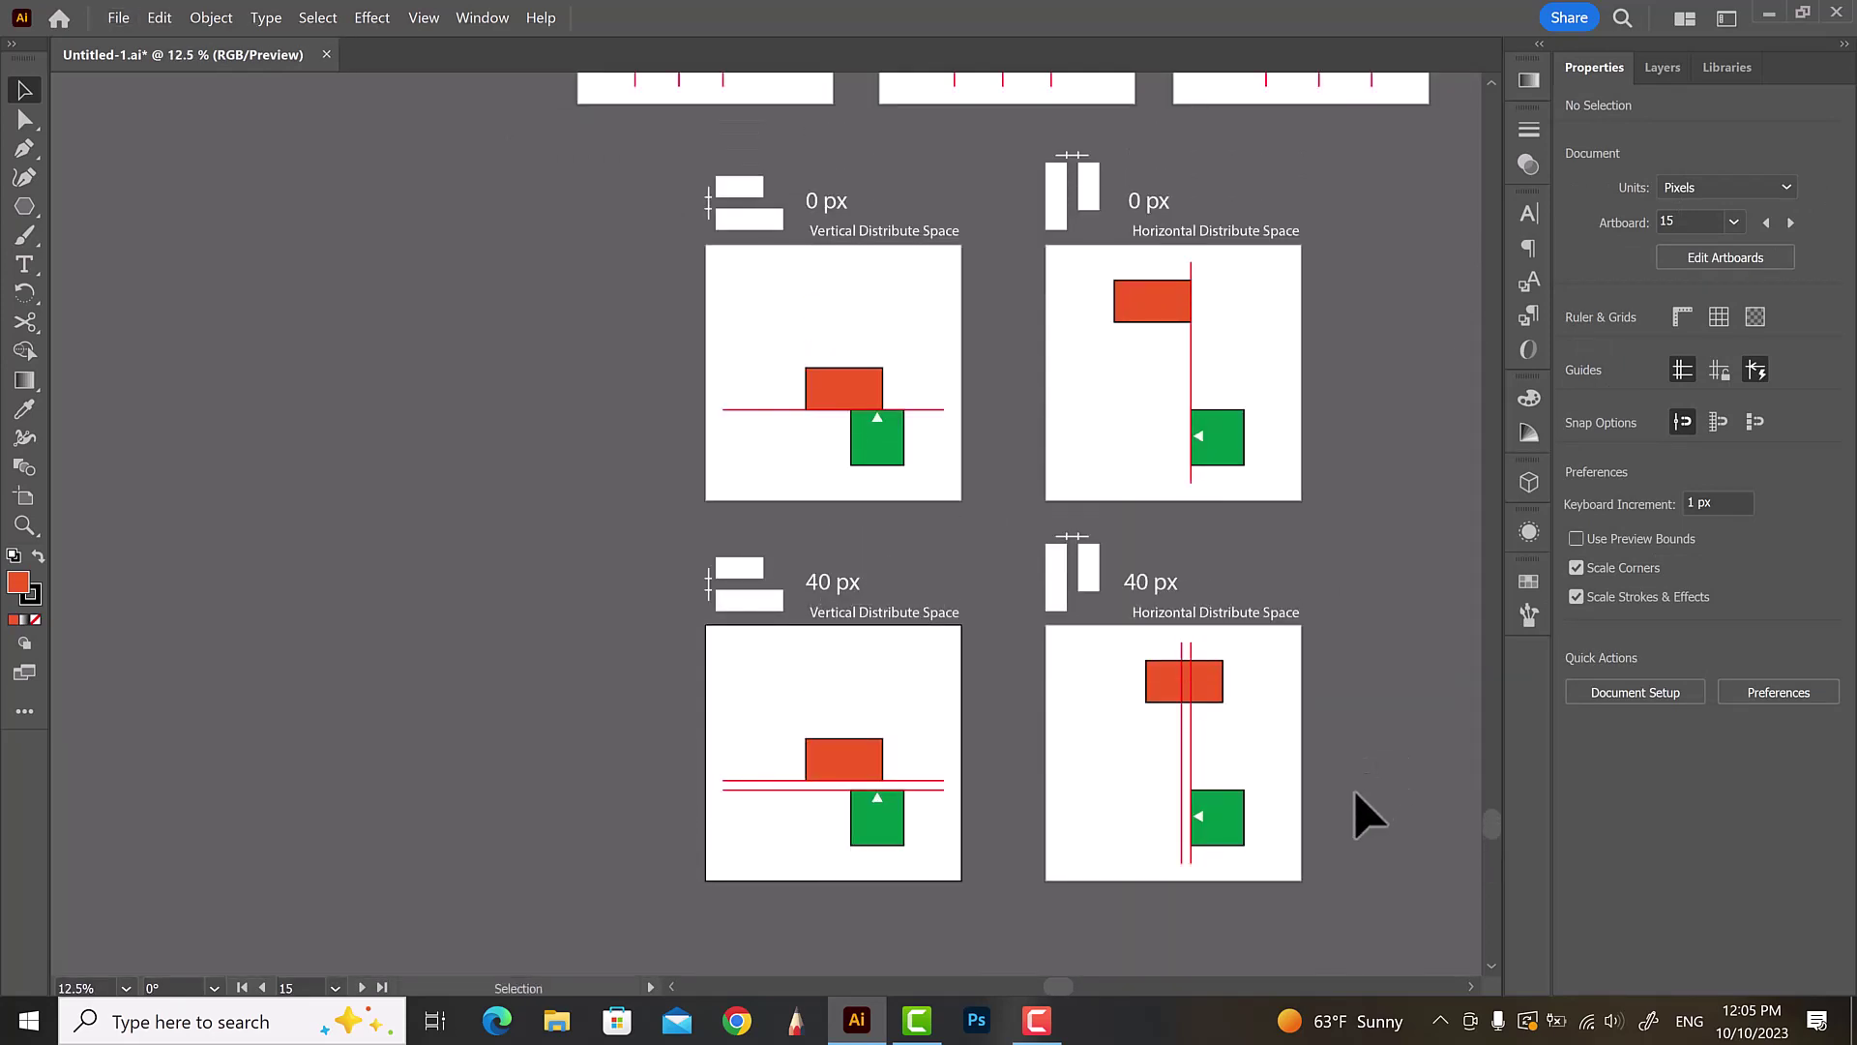
{"action": "scroll", "coordinate": [1355, 787], "scroll_direction": "up", "scroll_amount": 2}
{"action": "scroll", "coordinate": [1214, 803], "scroll_direction": "down", "scroll_amount": 1}
{"action": "scroll", "coordinate": [1214, 808], "scroll_direction": "down", "scroll_amount": 1}
{"action": "scroll", "coordinate": [1213, 827], "scroll_direction": "up", "scroll_amount": 1}
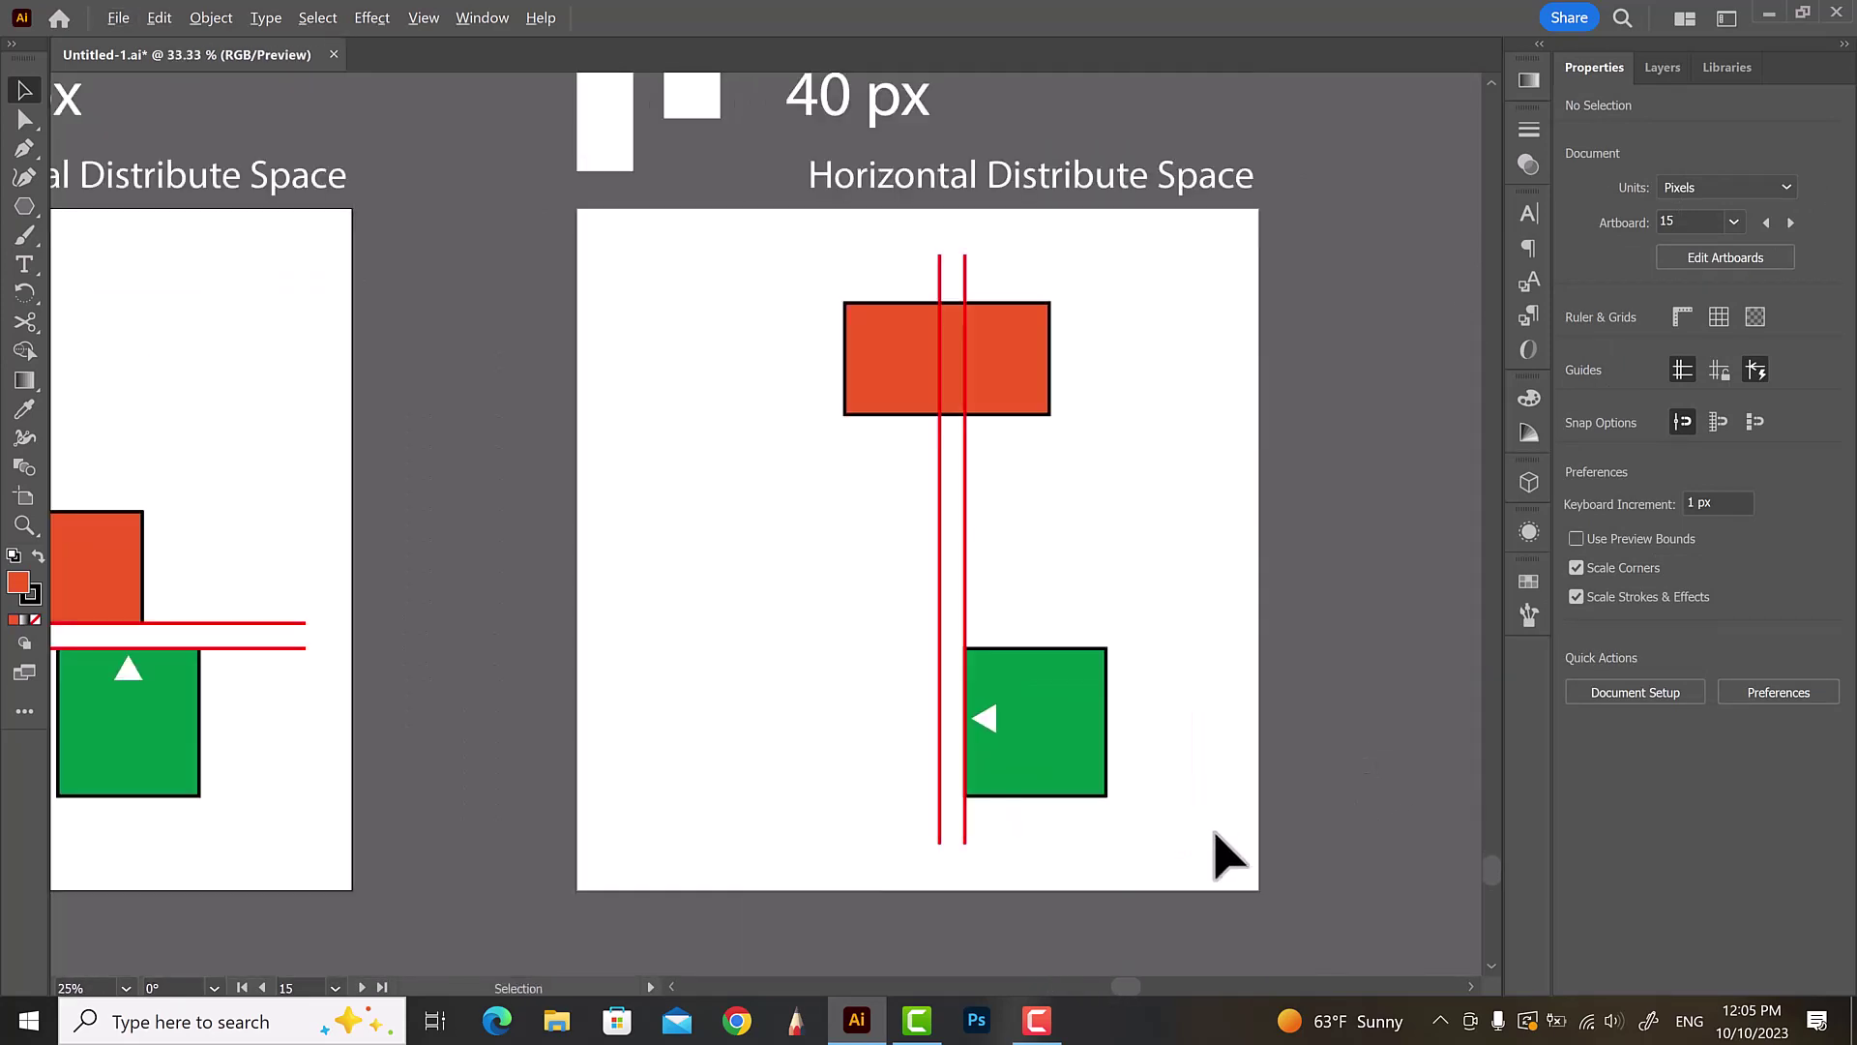
{"action": "scroll", "coordinate": [1243, 823], "scroll_direction": "up", "scroll_amount": 1}
{"action": "left_click", "coordinate": [1049, 767]}
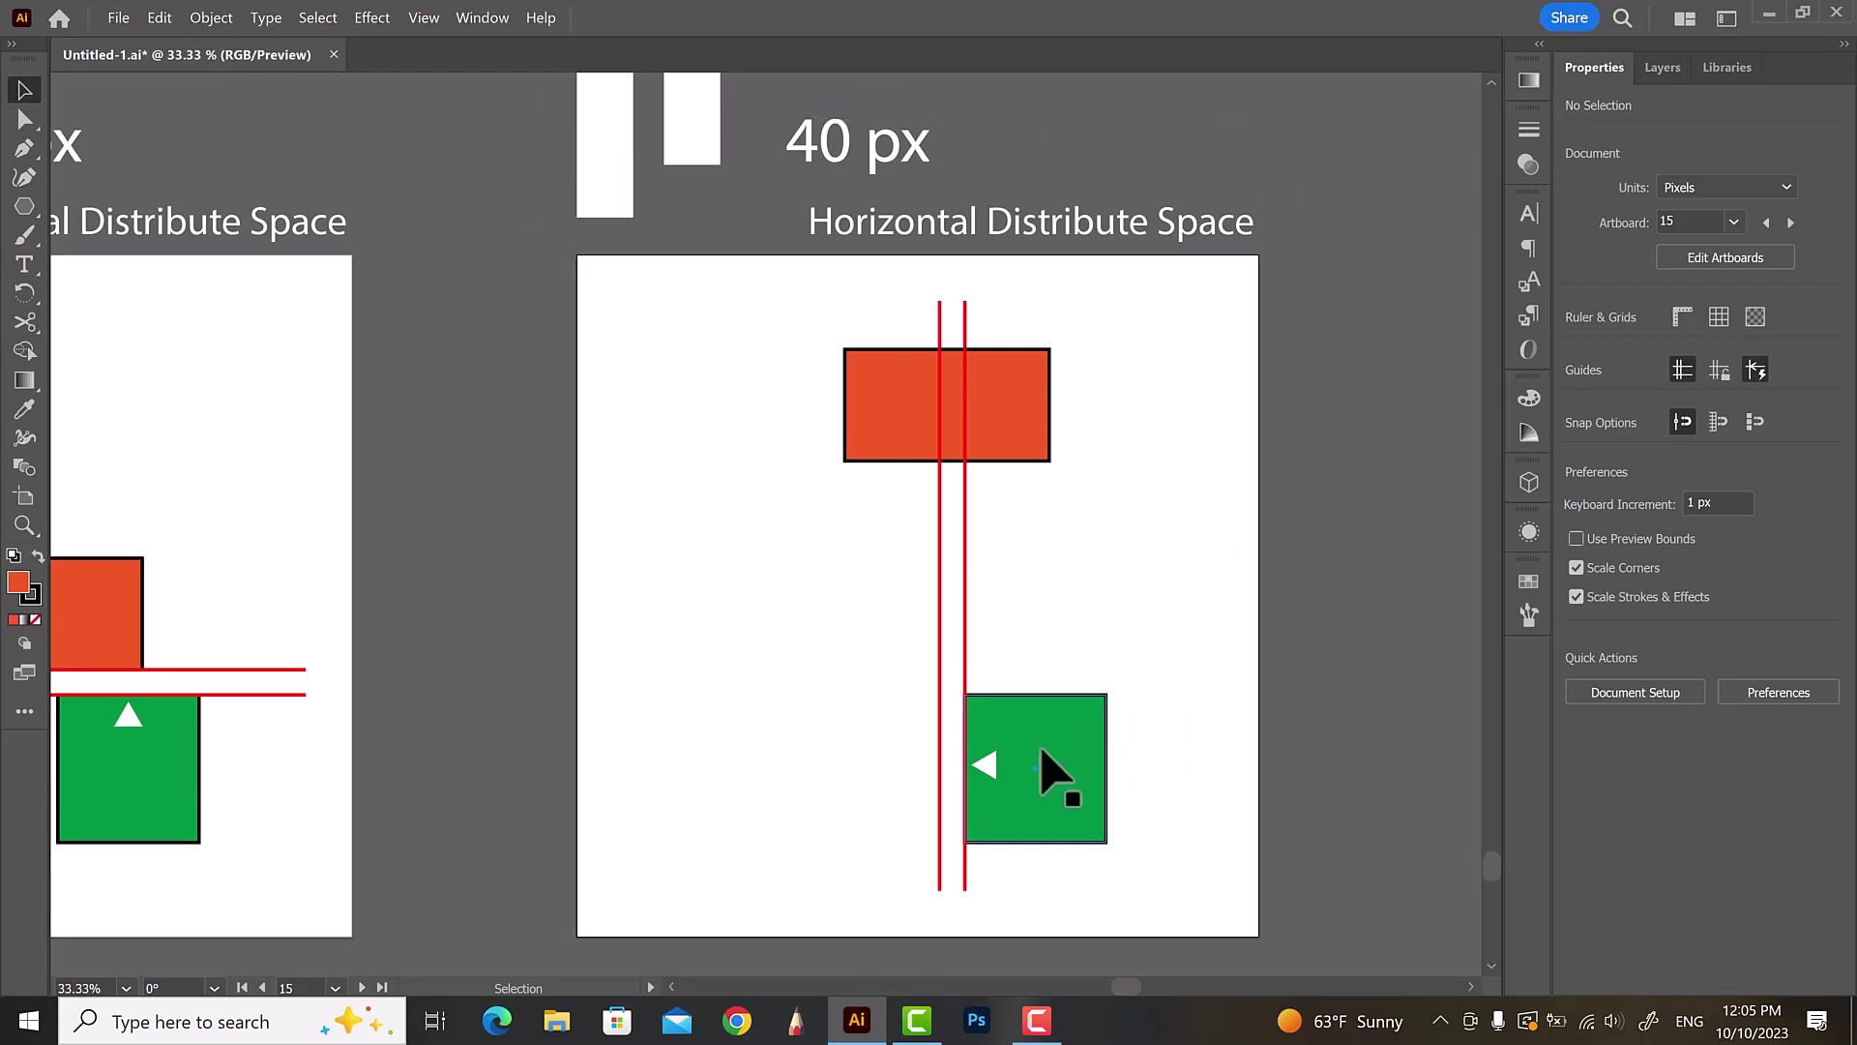
{"action": "left_click", "coordinate": [987, 406], "text": "shift"}
{"action": "left_click", "coordinate": [1825, 594]}
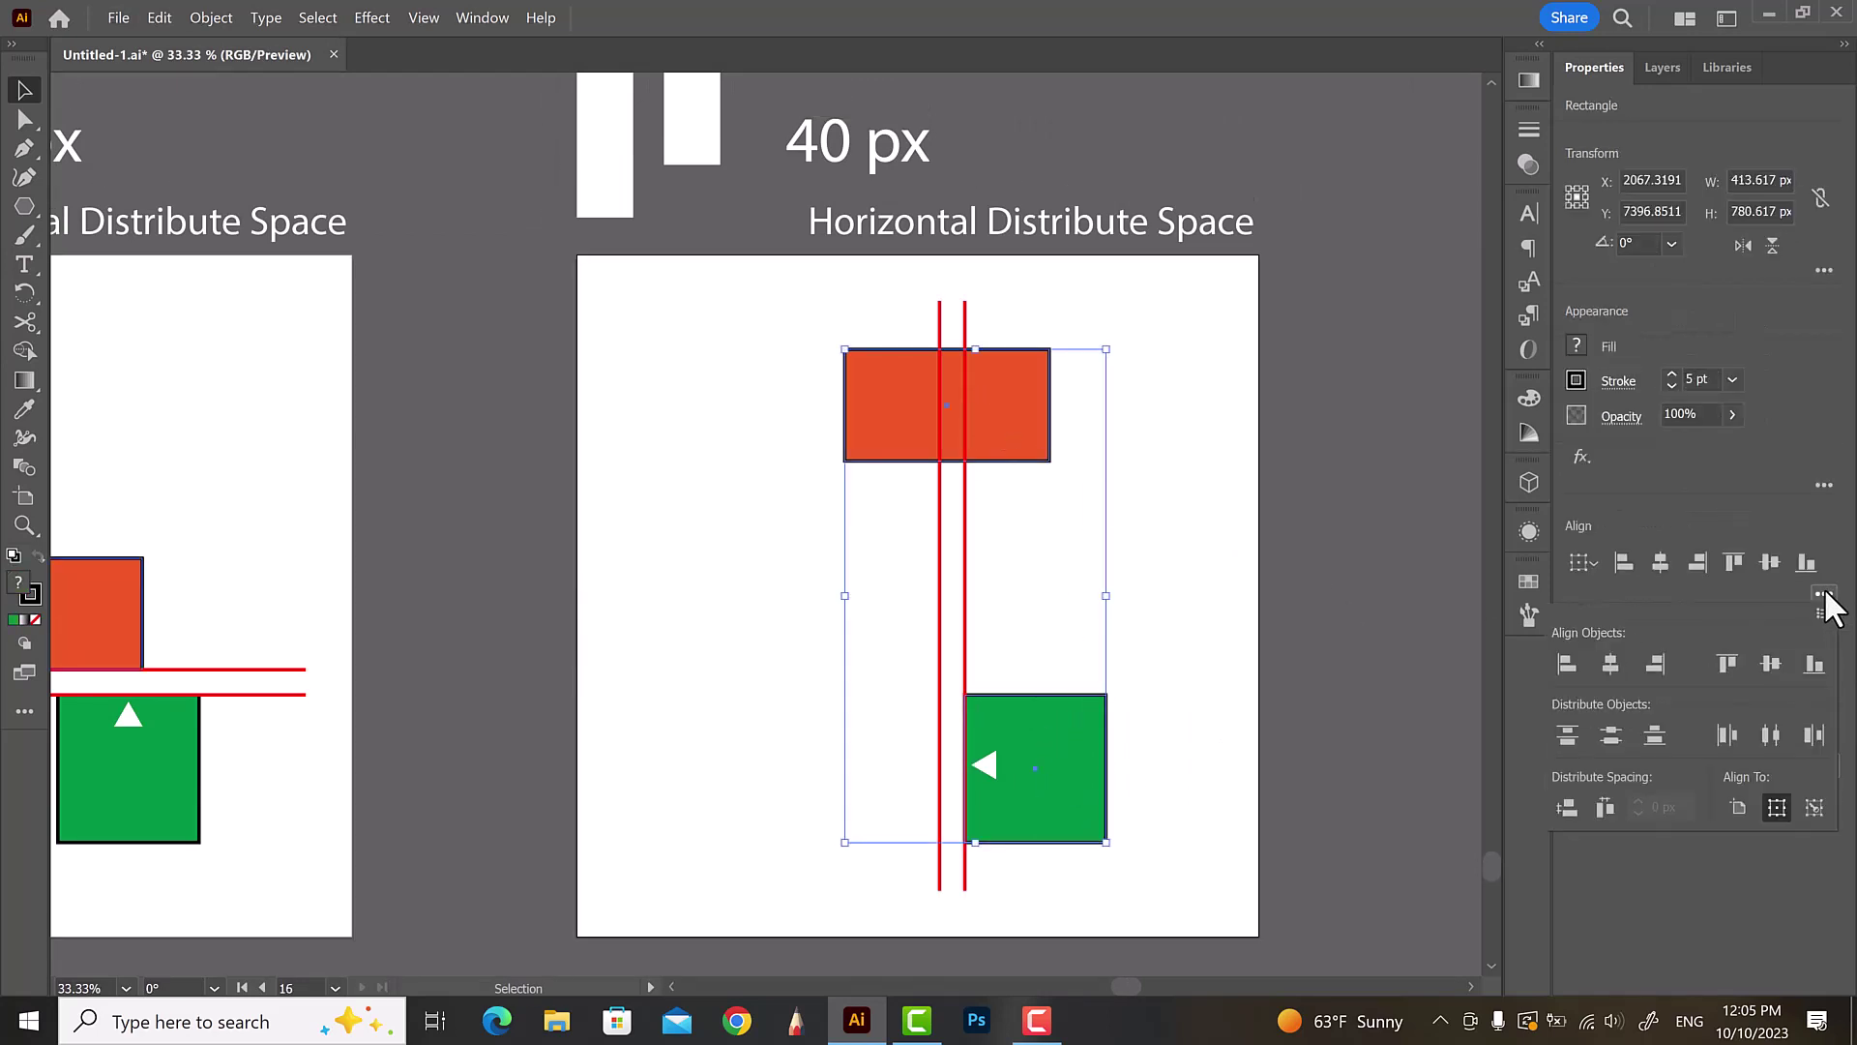
{"action": "left_click", "coordinate": [1816, 809]}
{"action": "left_click", "coordinate": [1606, 808]}
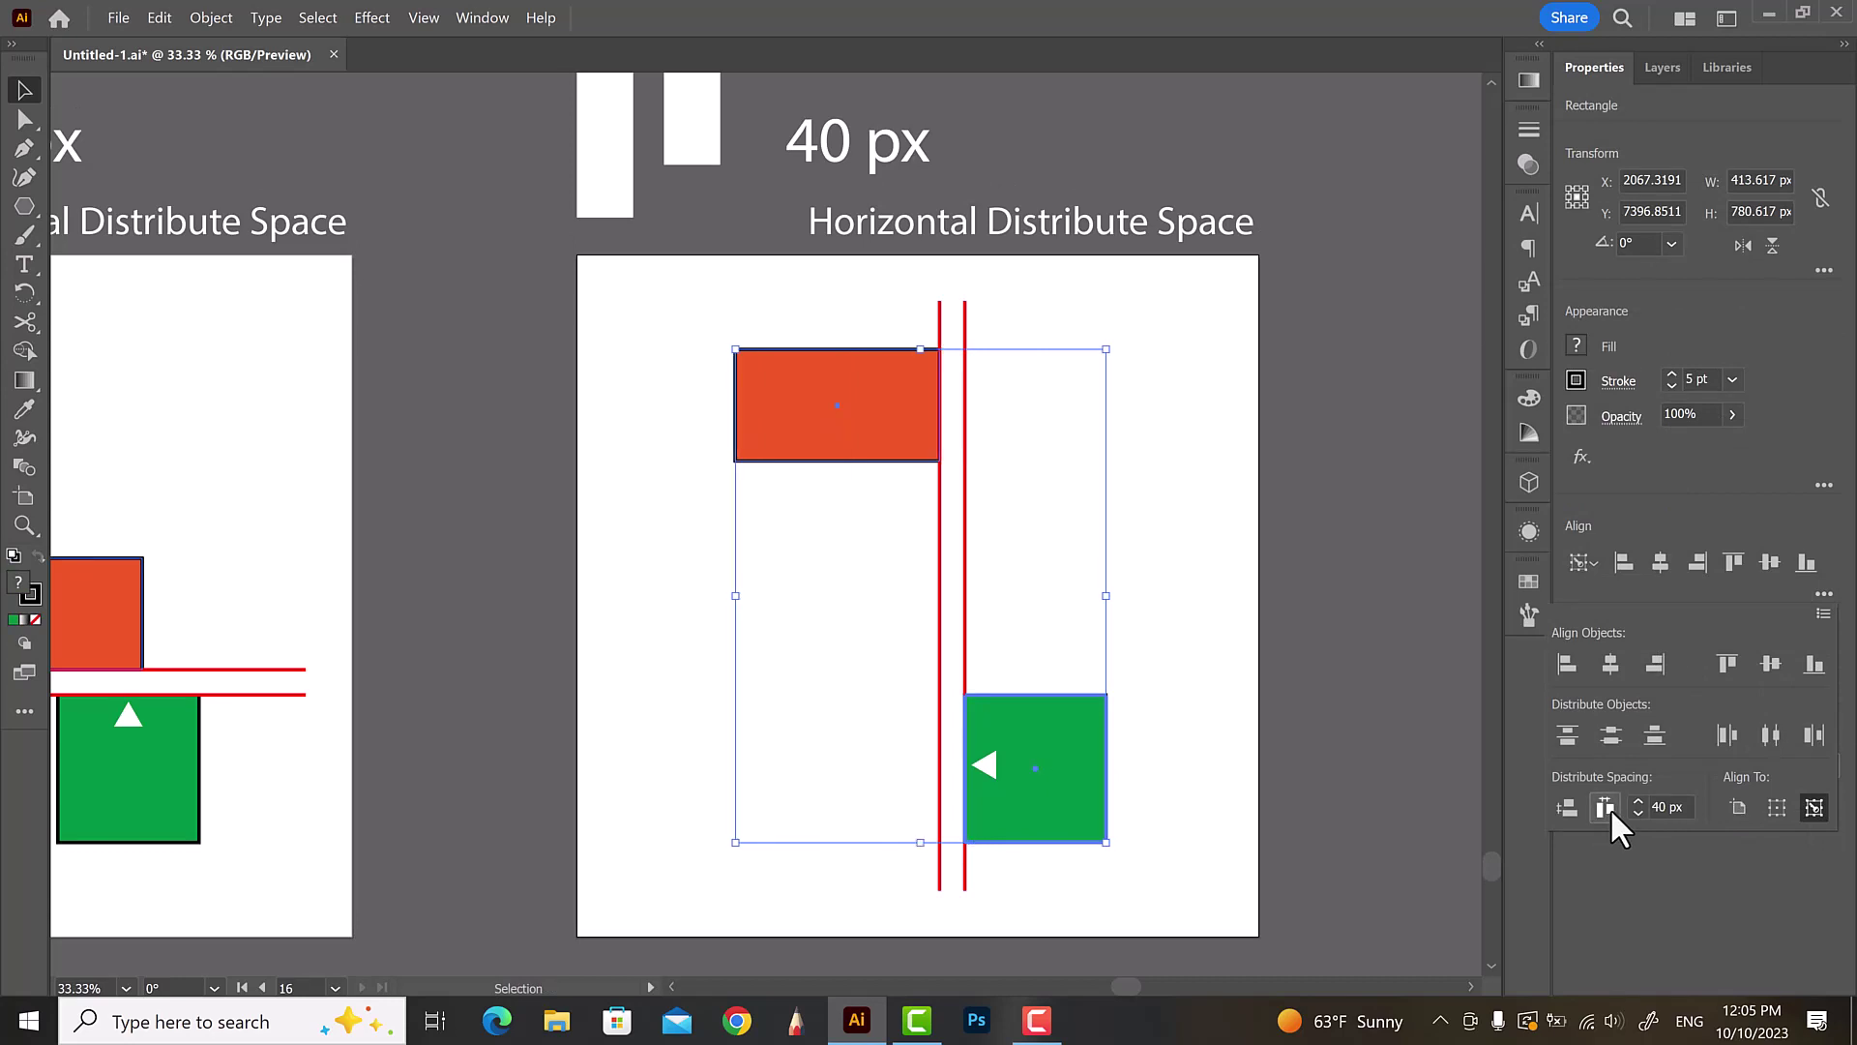
{"action": "left_click", "coordinate": [1188, 537]}
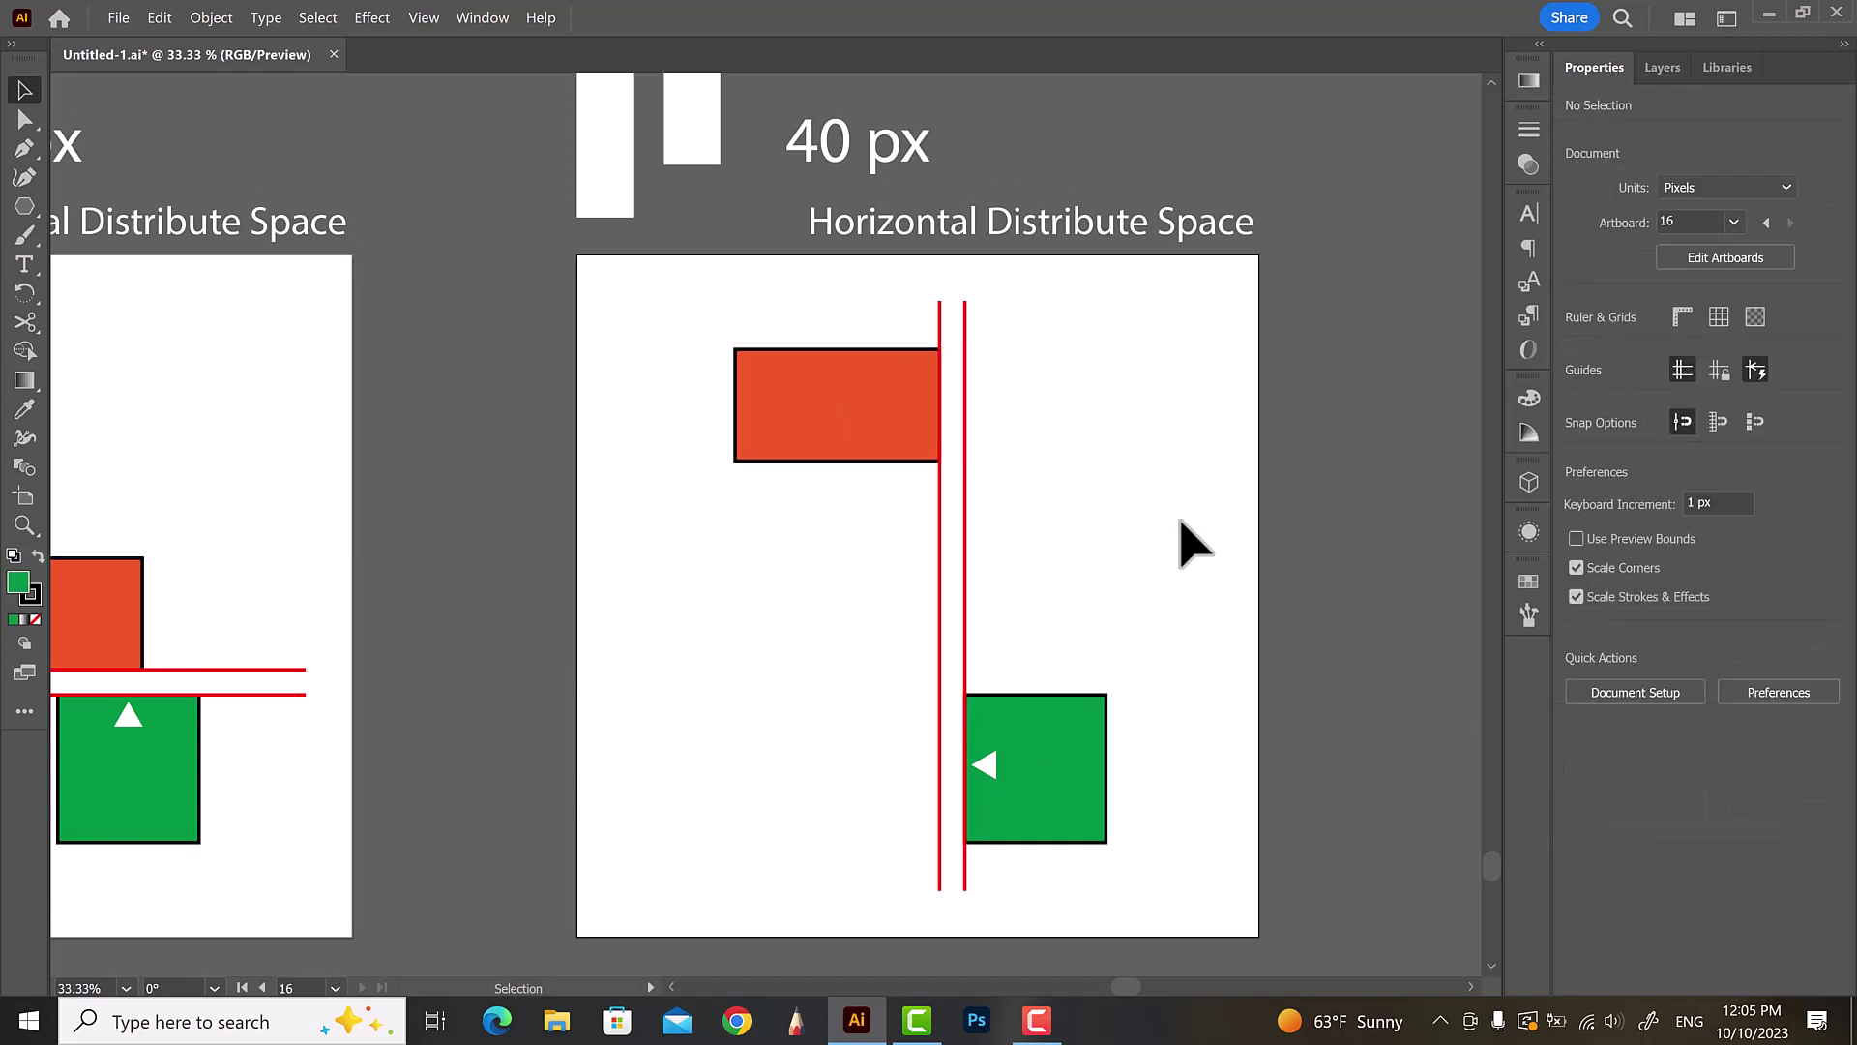
{"action": "scroll", "coordinate": [1184, 534], "scroll_direction": "down", "scroll_amount": 2}
{"action": "scroll", "coordinate": [1252, 622], "scroll_direction": "down", "scroll_amount": 1}
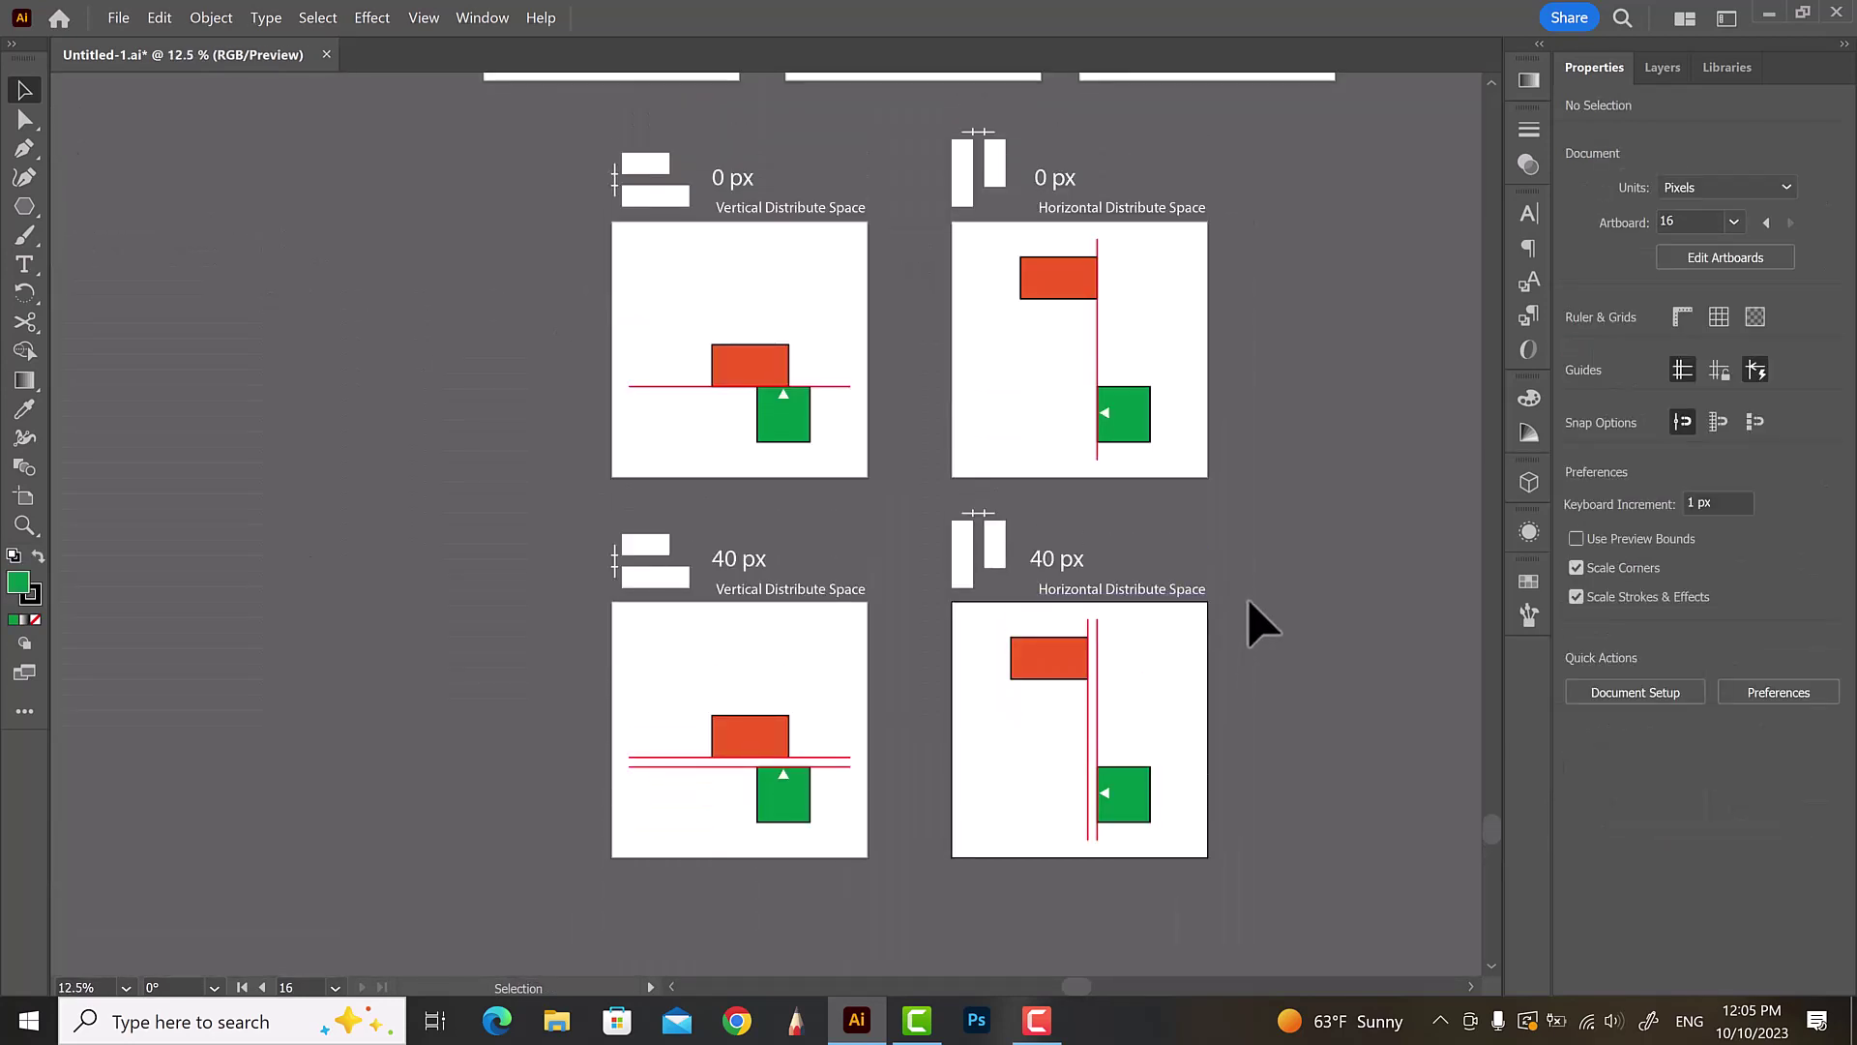
{"action": "scroll", "coordinate": [745, 696], "scroll_direction": "down", "scroll_amount": 3}
{"action": "scroll", "coordinate": [823, 764], "scroll_direction": "down", "scroll_amount": 1}
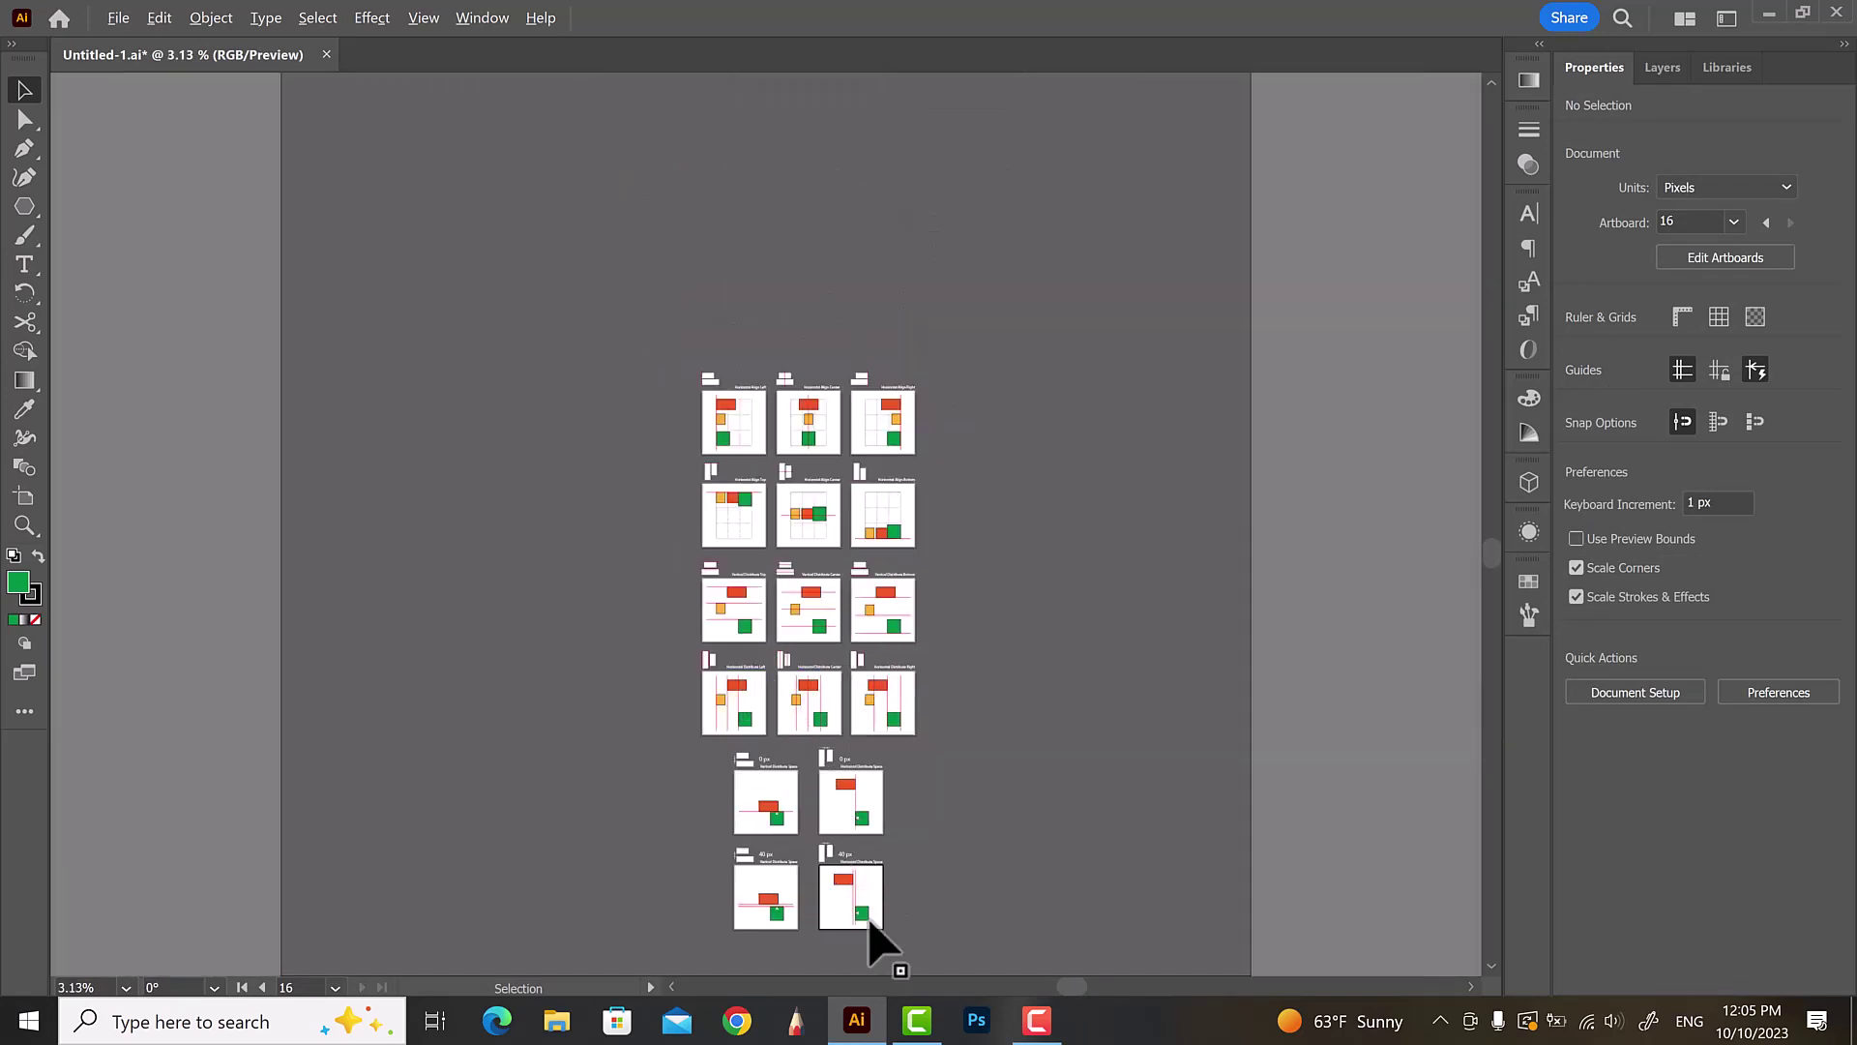
{"action": "scroll", "coordinate": [880, 948], "scroll_direction": "up", "scroll_amount": 1}
{"action": "scroll", "coordinate": [895, 947], "scroll_direction": "up", "scroll_amount": 1}
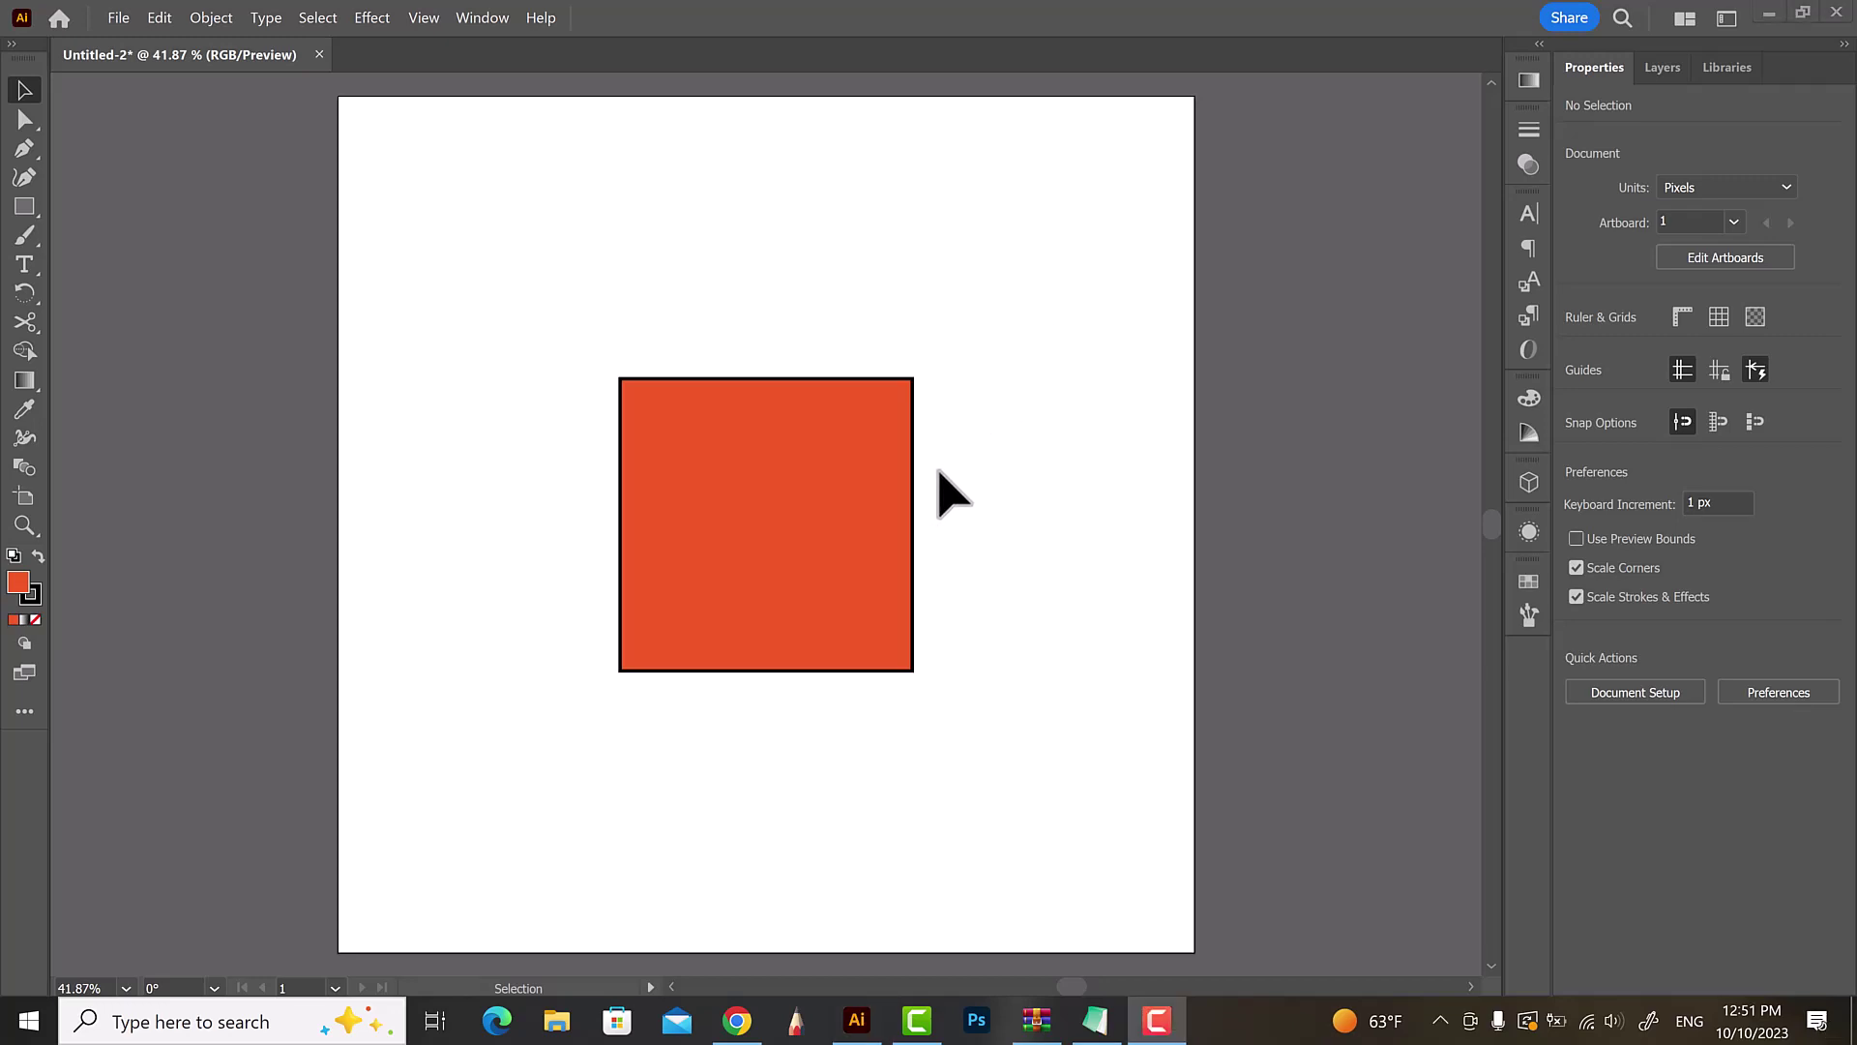
- Align the orange square in Untitled-2 to the artboard's left edge, horizontal center and right edge in turn
{"action": "left_click", "coordinate": [844, 523]}
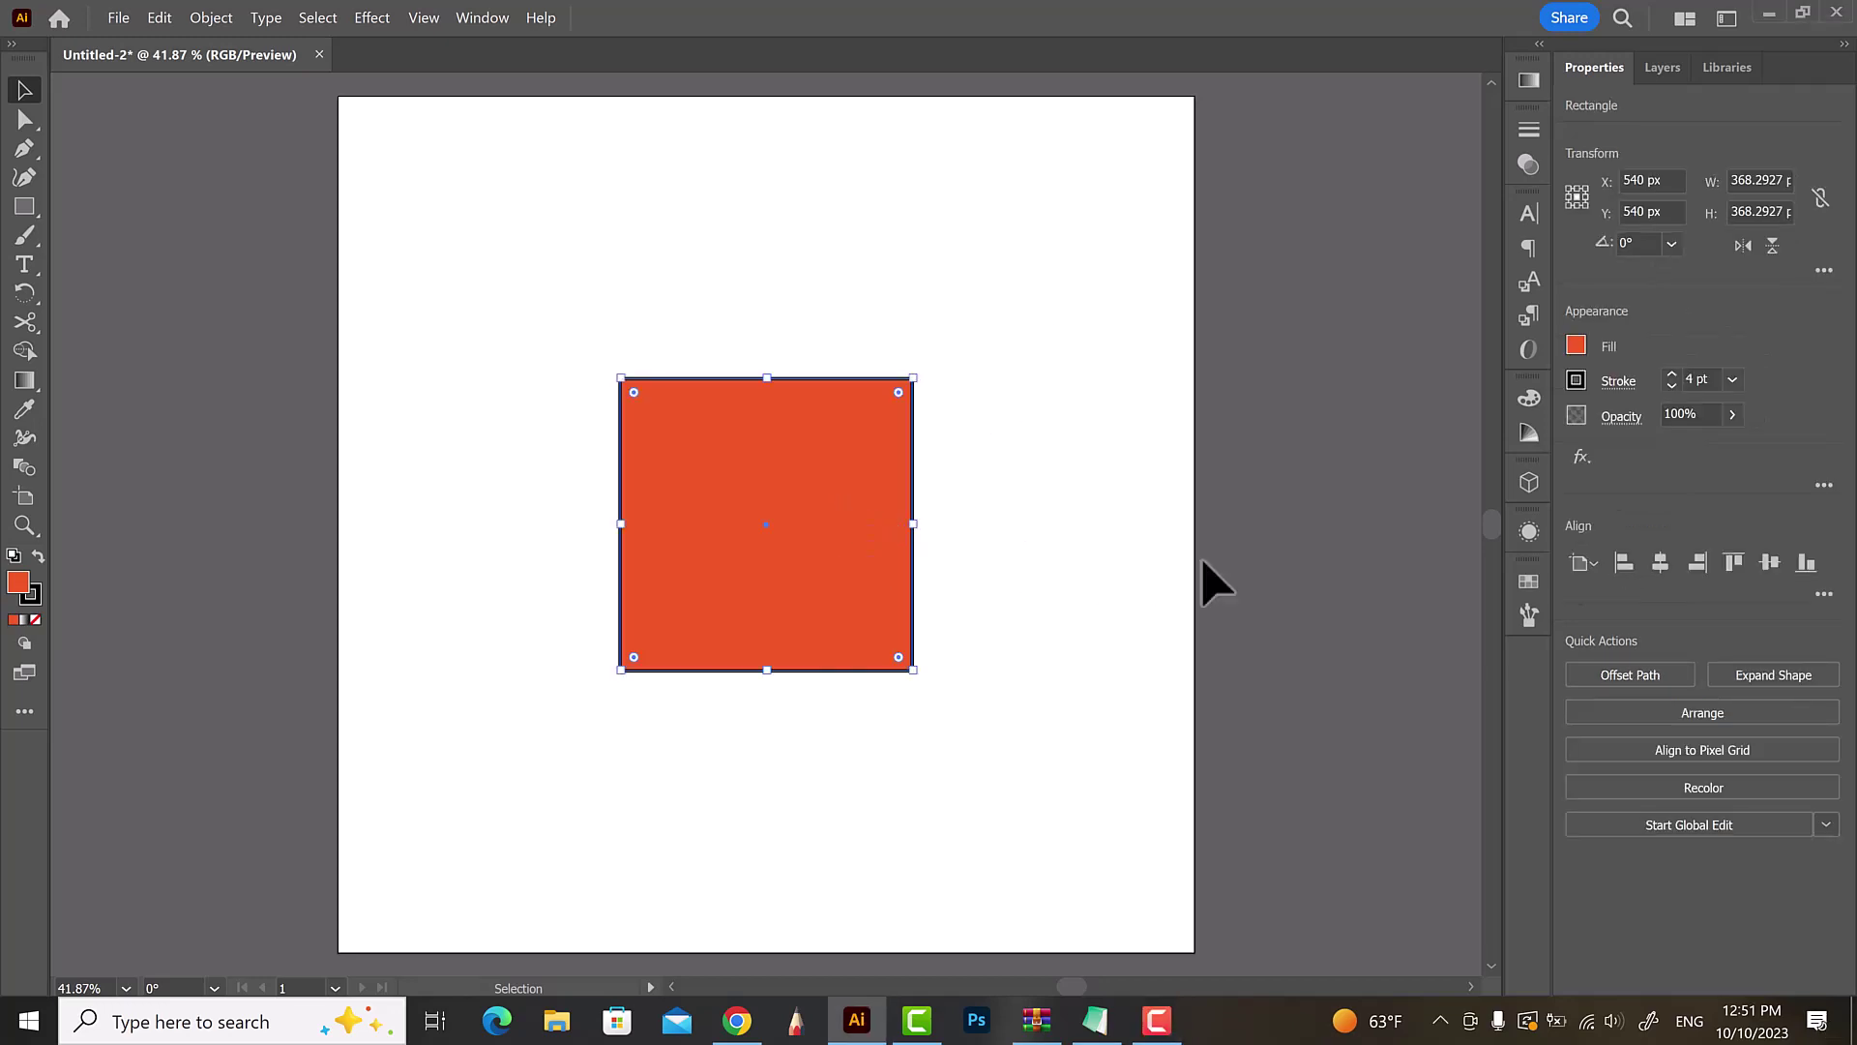
{"action": "left_click", "coordinate": [1825, 594]}
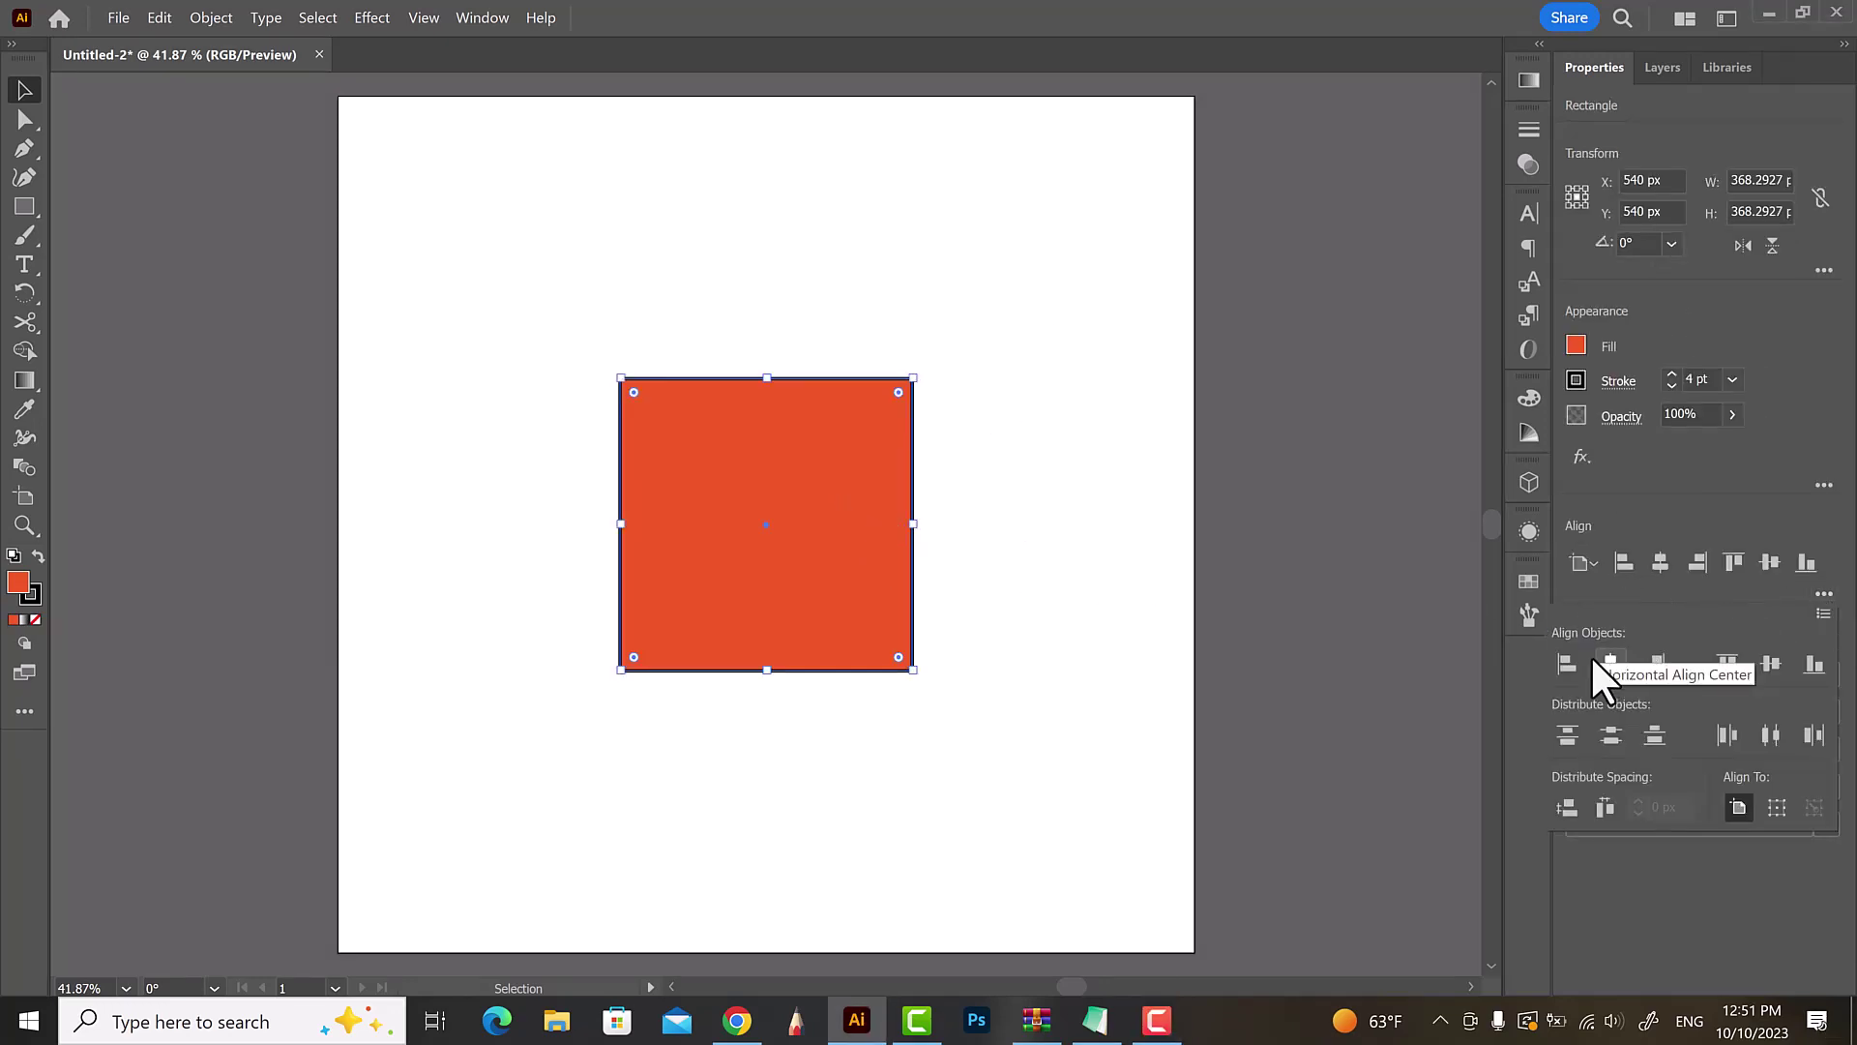
{"action": "left_click", "coordinate": [1567, 663]}
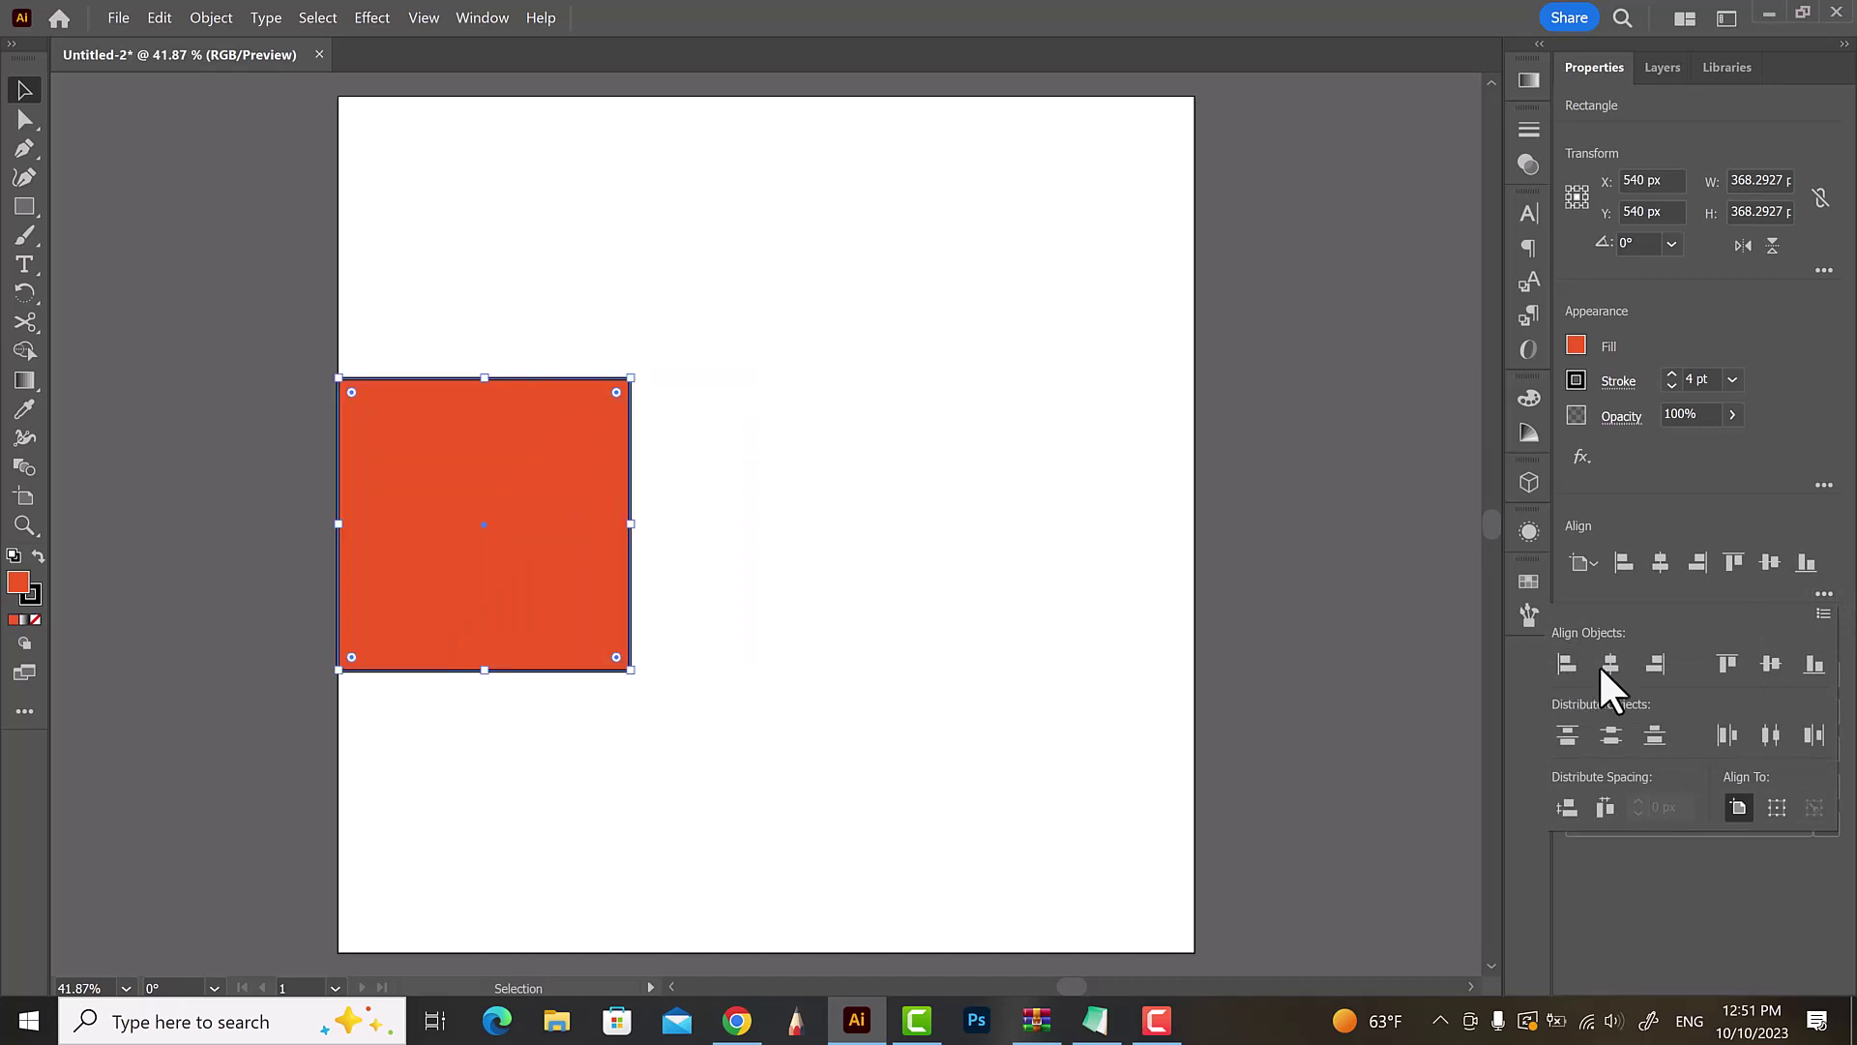
{"action": "left_click", "coordinate": [1620, 659]}
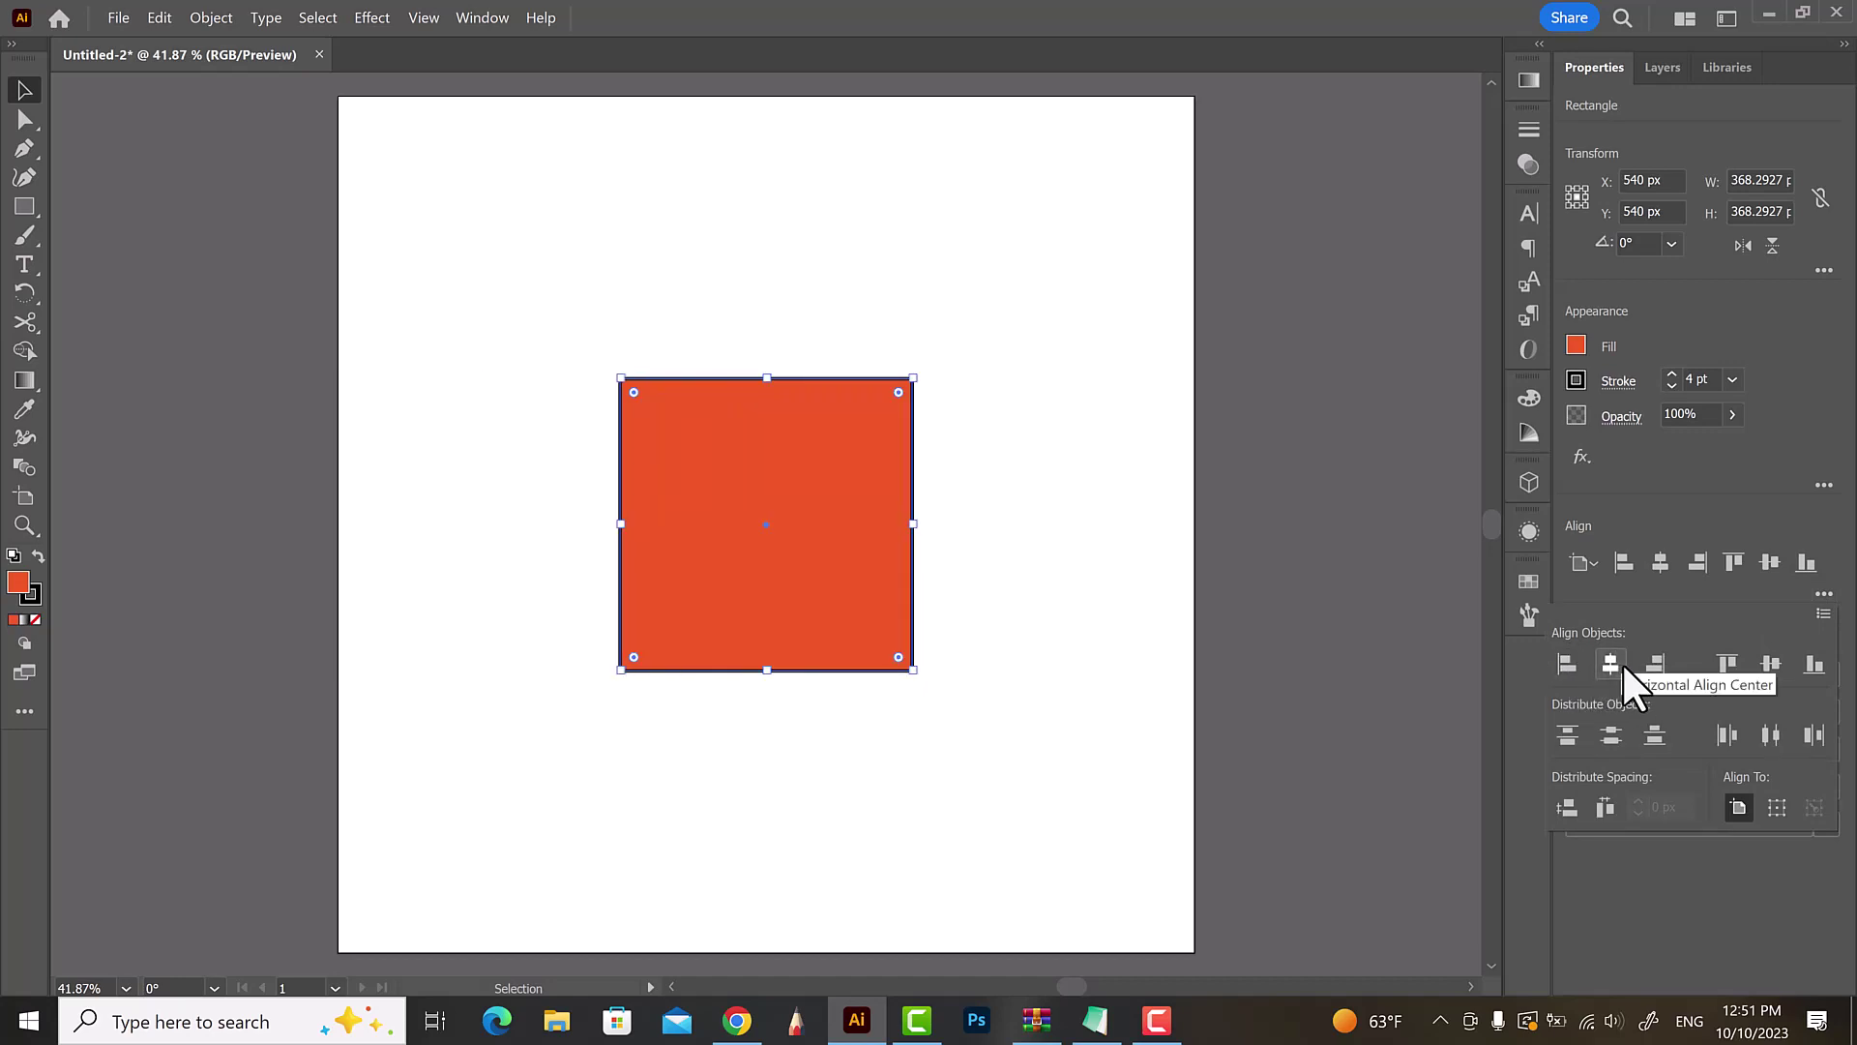
{"action": "left_click", "coordinate": [1653, 664]}
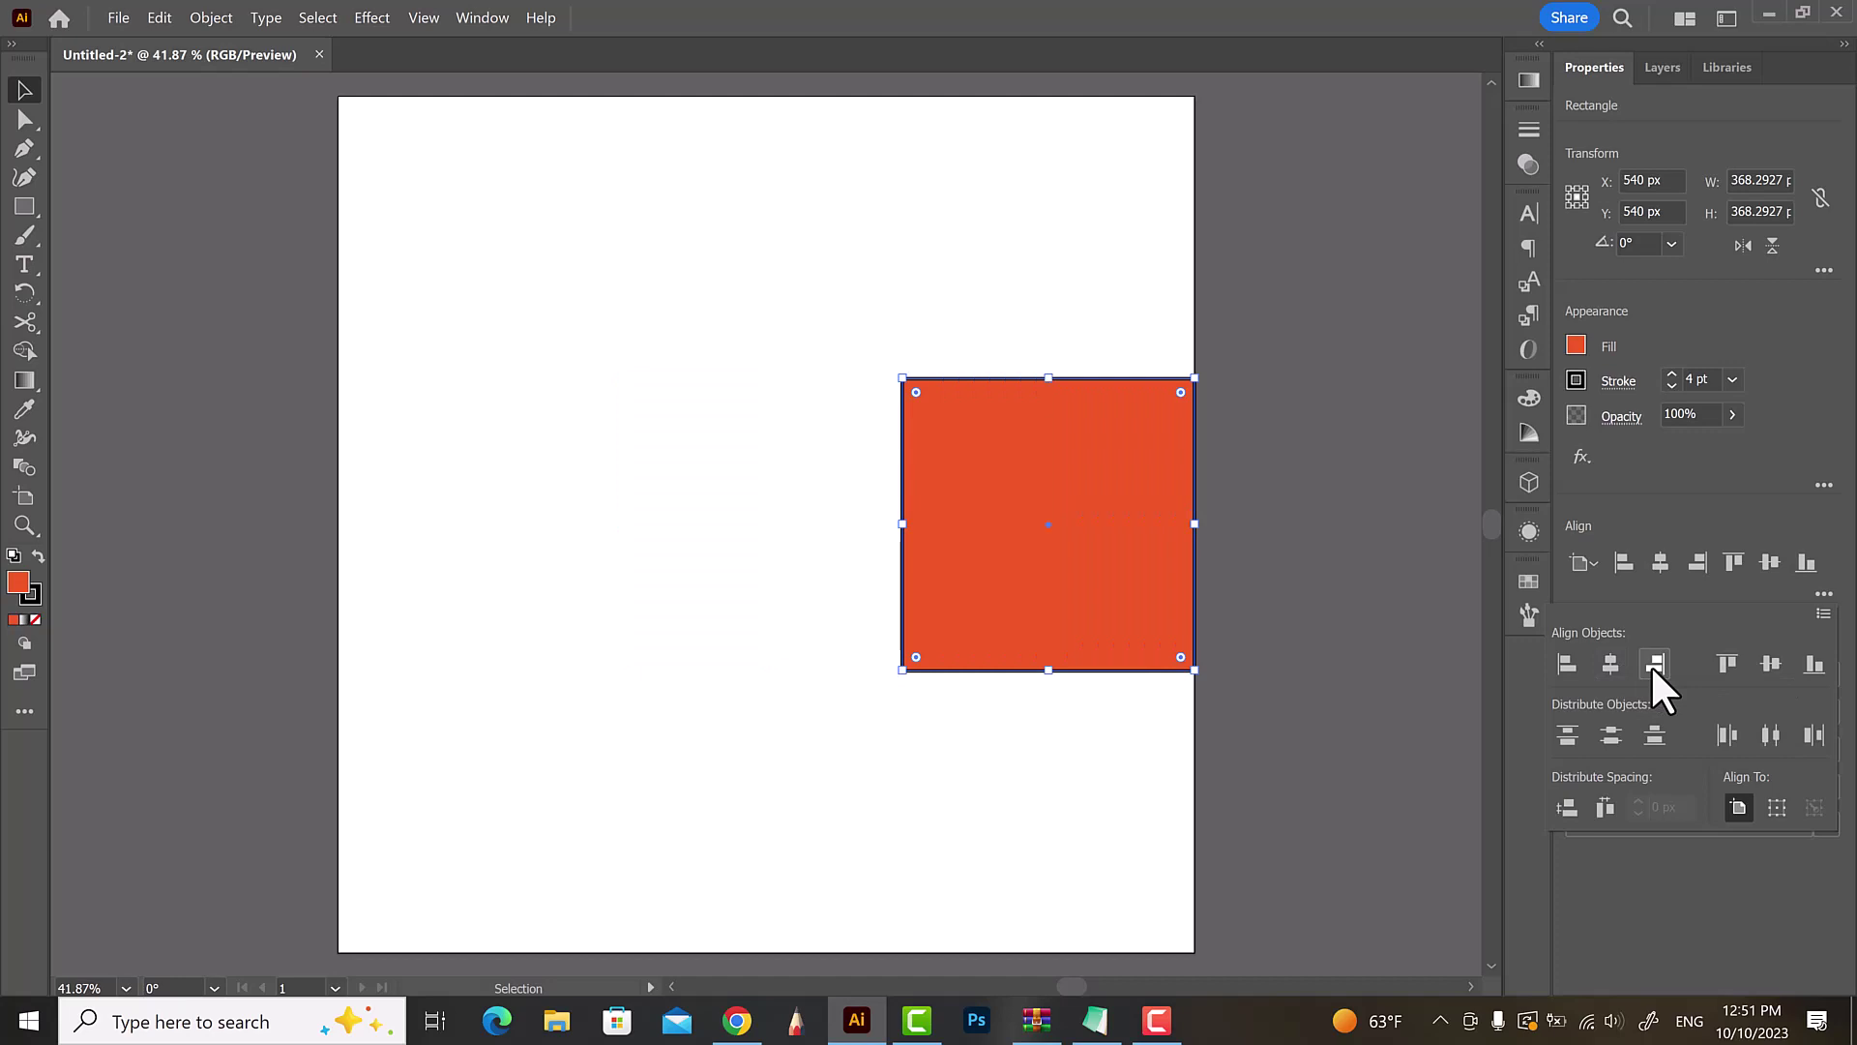
- Align the orange square to the artboard's top edge, vertical center and bottom edge in turn
{"action": "left_click", "coordinate": [1718, 662]}
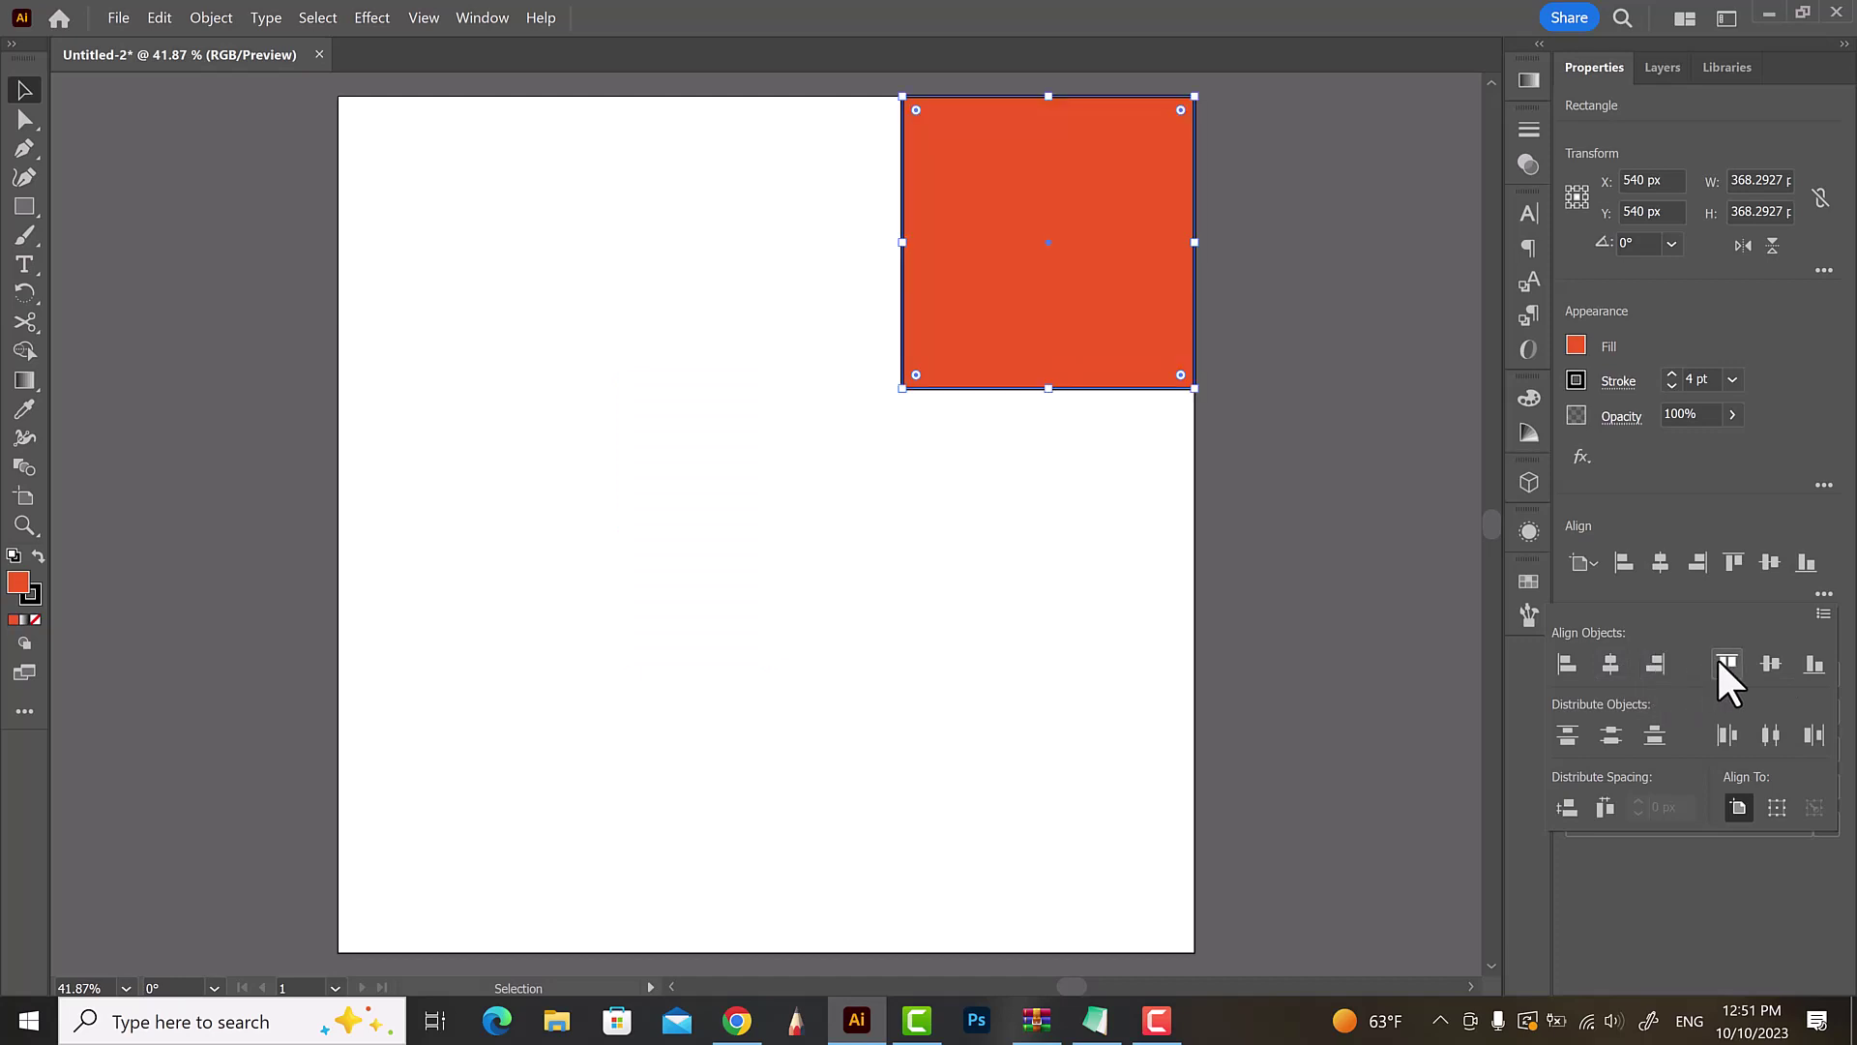
{"action": "left_click", "coordinate": [1762, 664]}
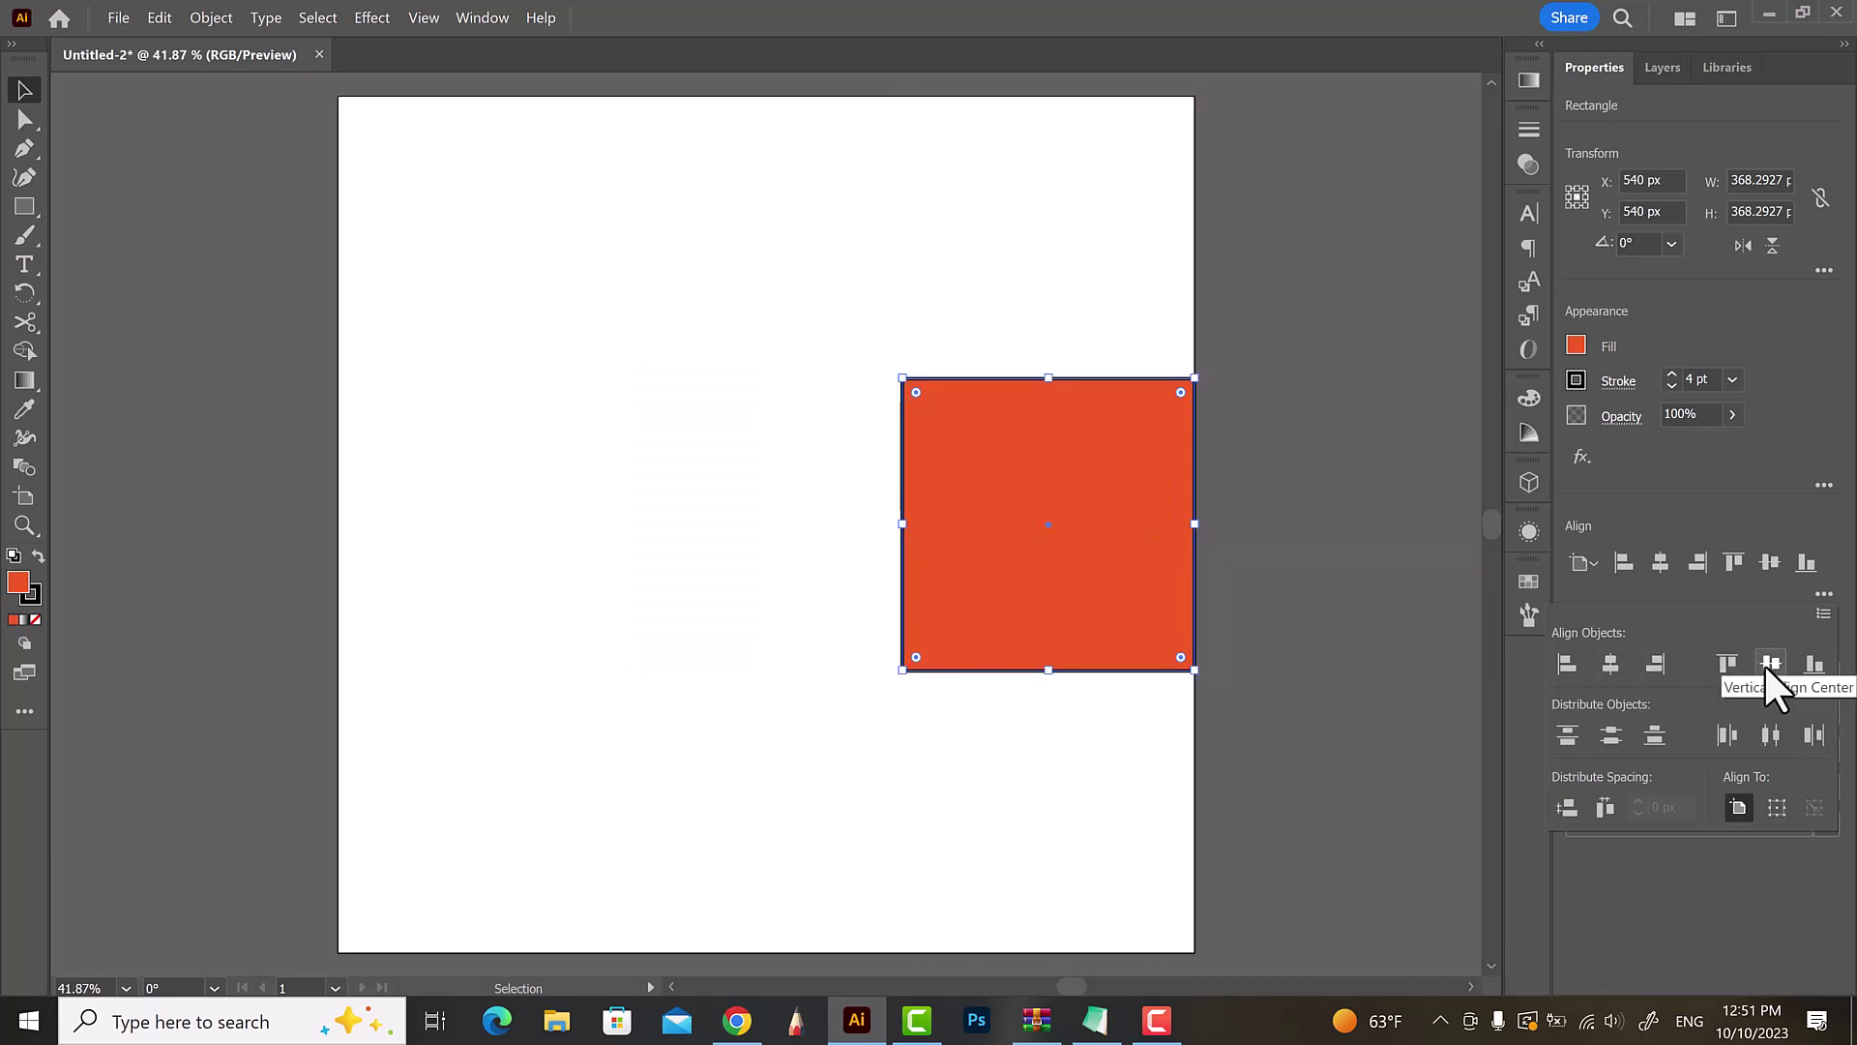
{"action": "left_click", "coordinate": [1814, 666]}
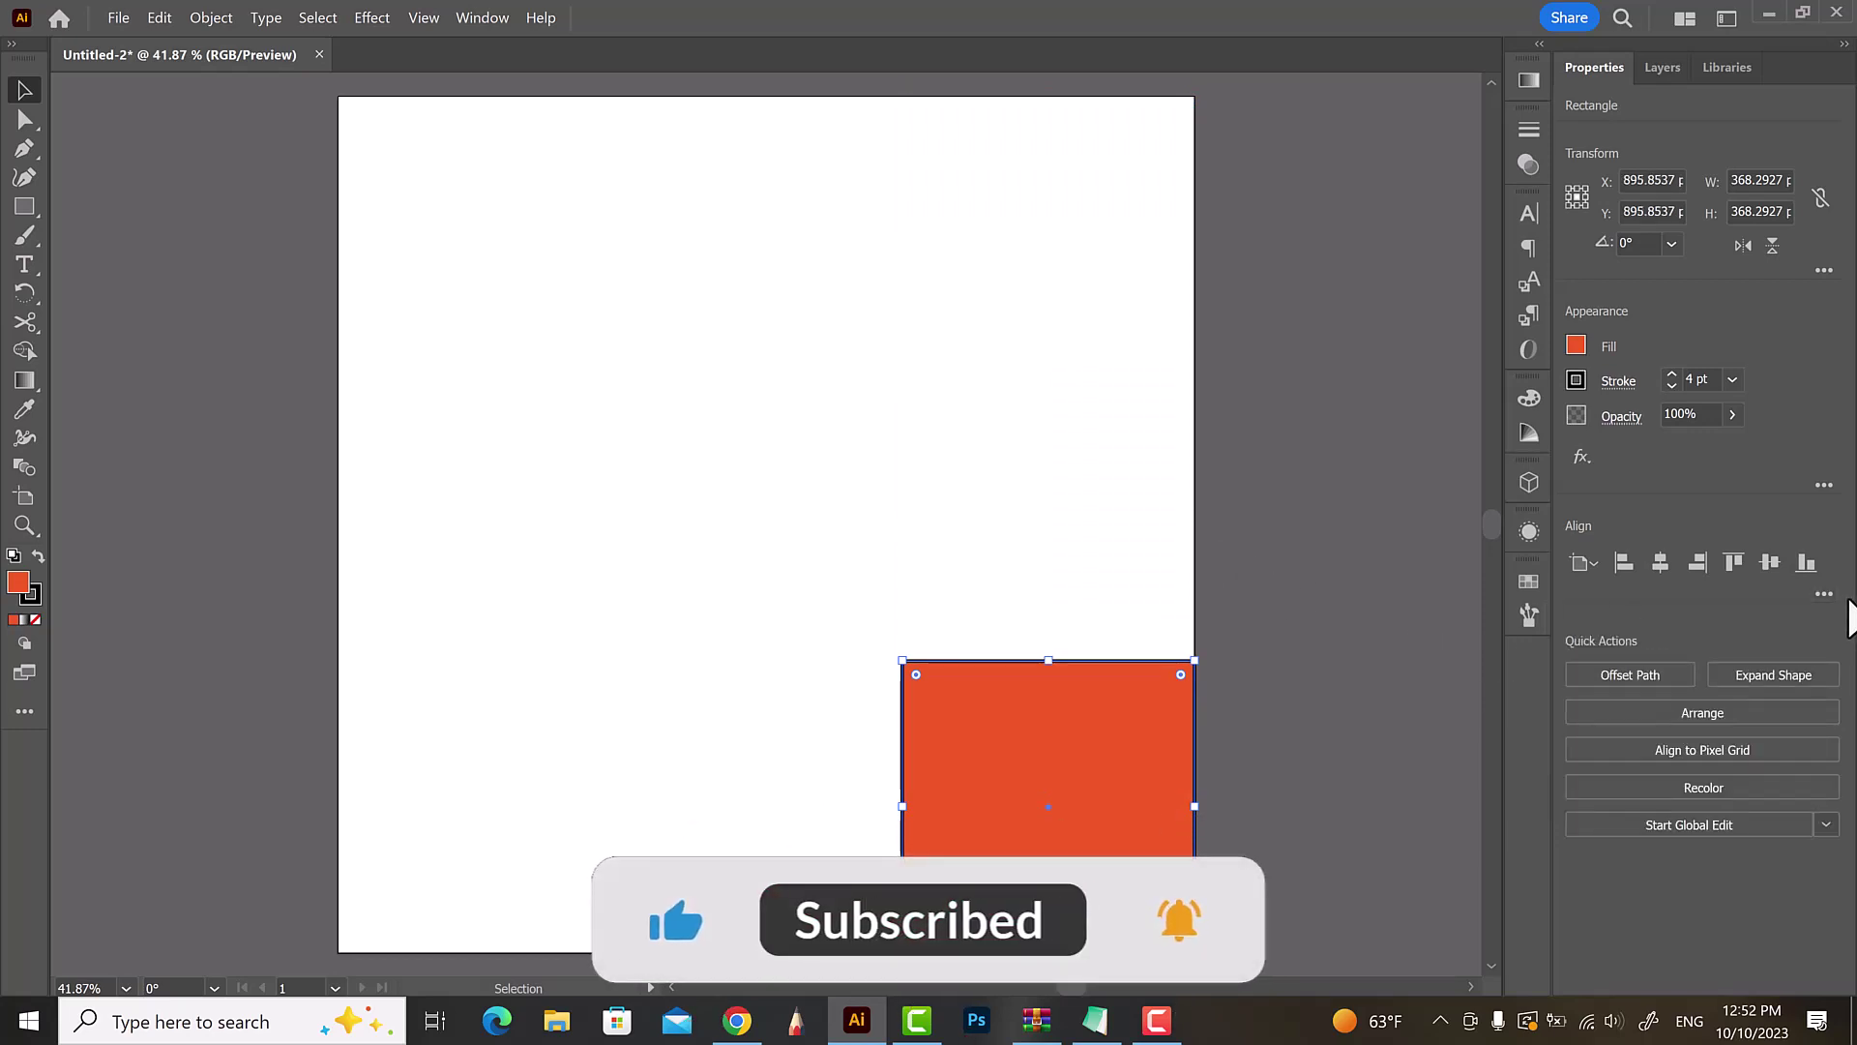
- Center the orange square on the artboard both horizontally and vertically
{"action": "left_click", "coordinate": [1825, 594]}
{"action": "left_click", "coordinate": [1610, 665]}
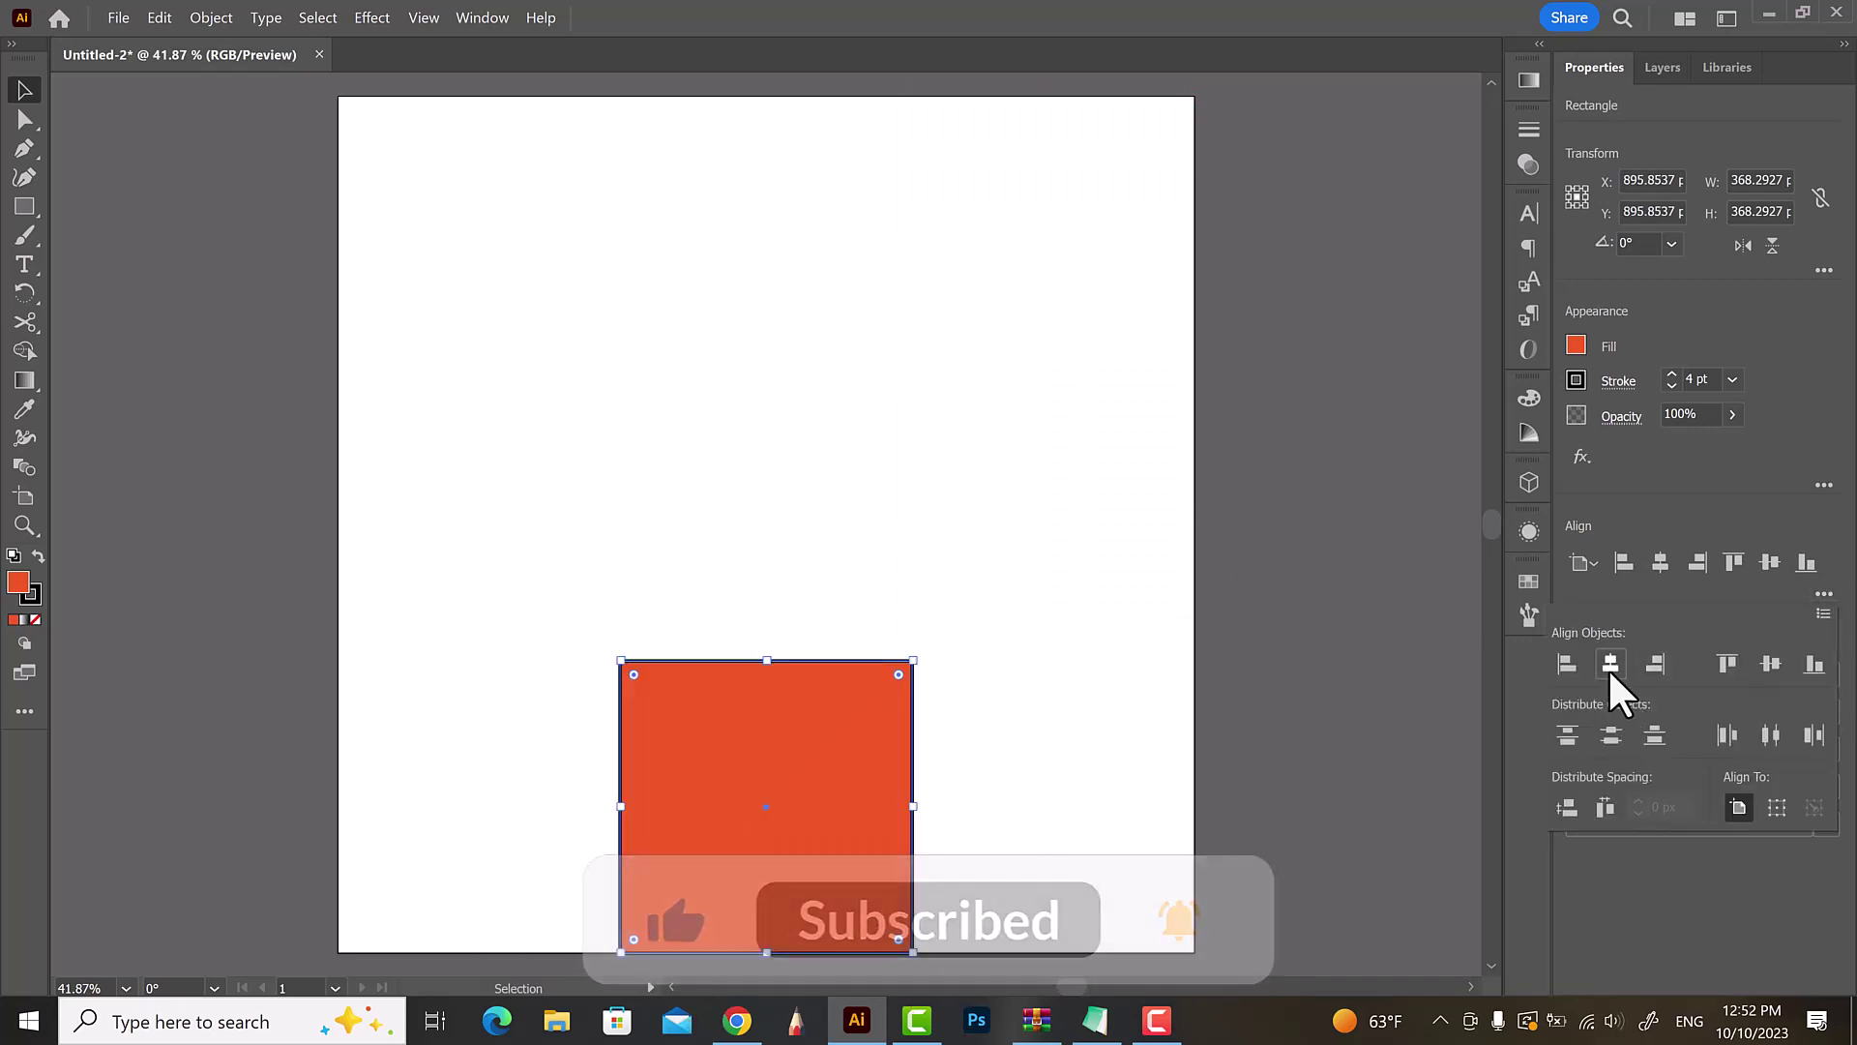
{"action": "left_click", "coordinate": [1771, 662]}
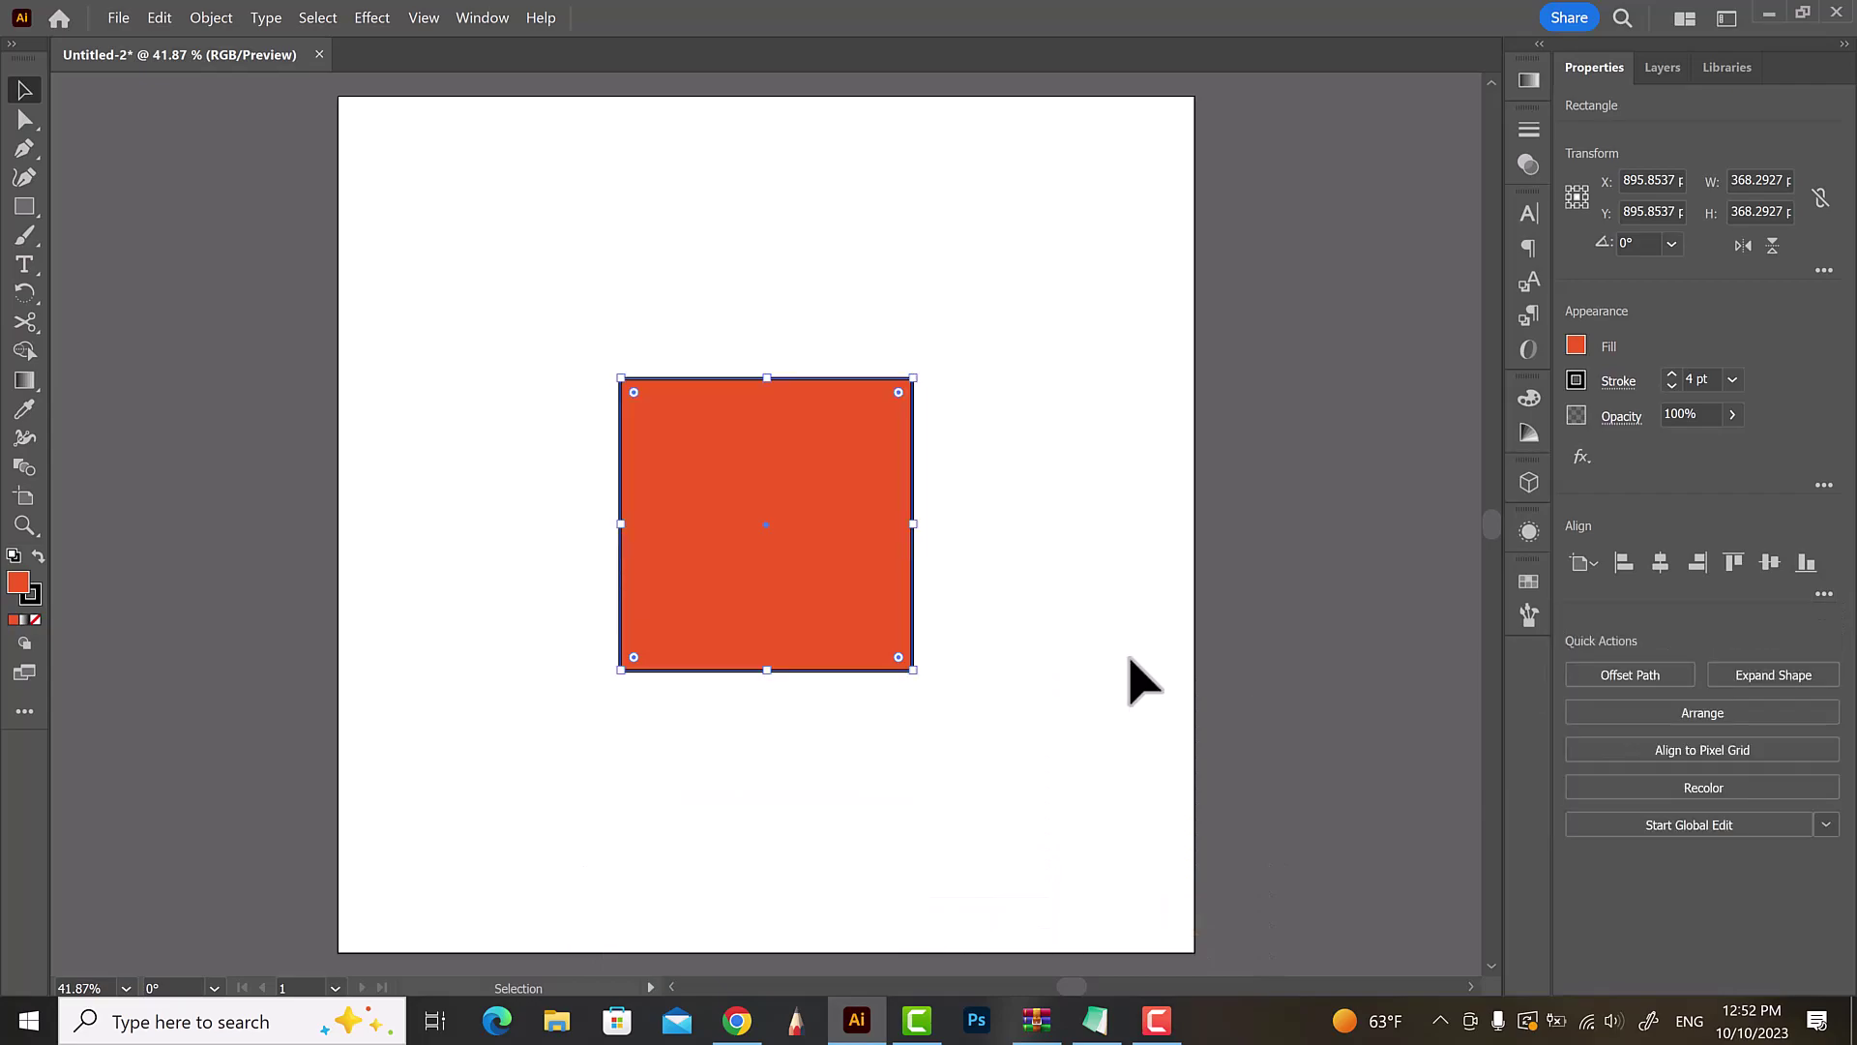